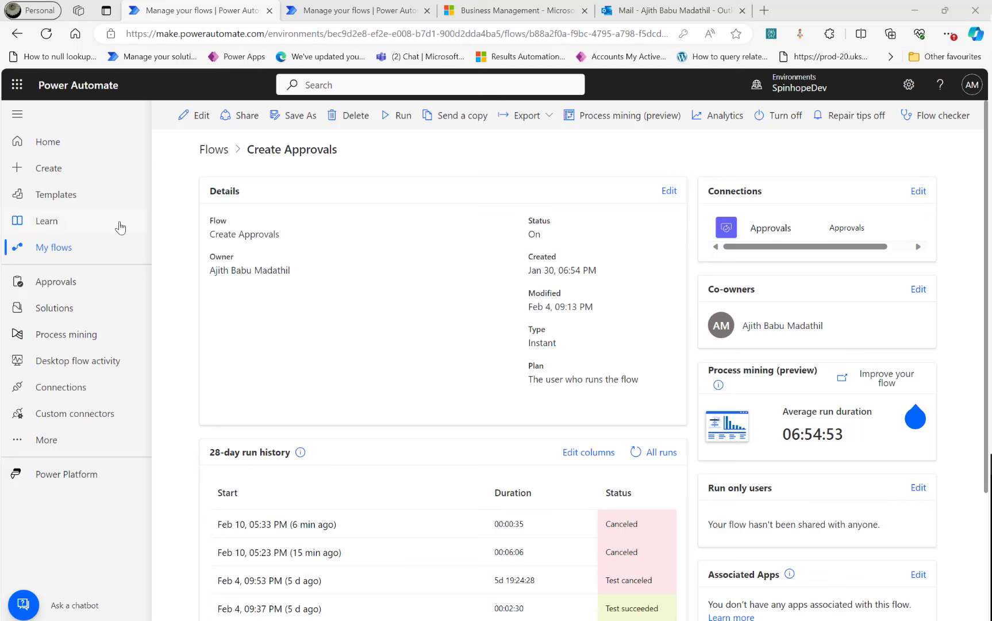
# Step: Open the Create Approvals flow for editing and examine its Create an approval, Compose 2, Wait for an approval and Compose actions
pyautogui.click(196, 118)
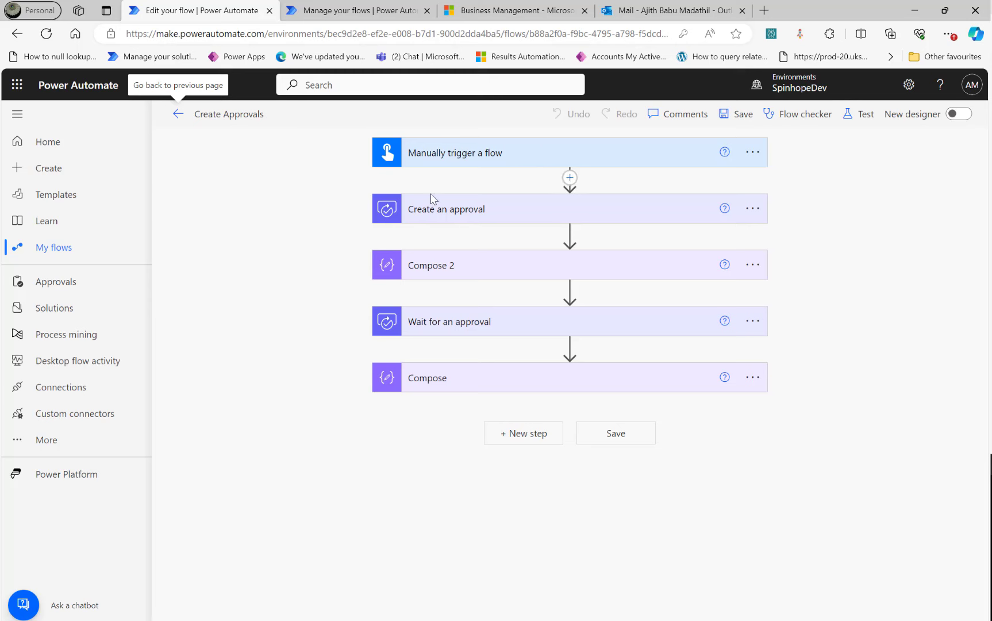
pyautogui.click(443, 211)
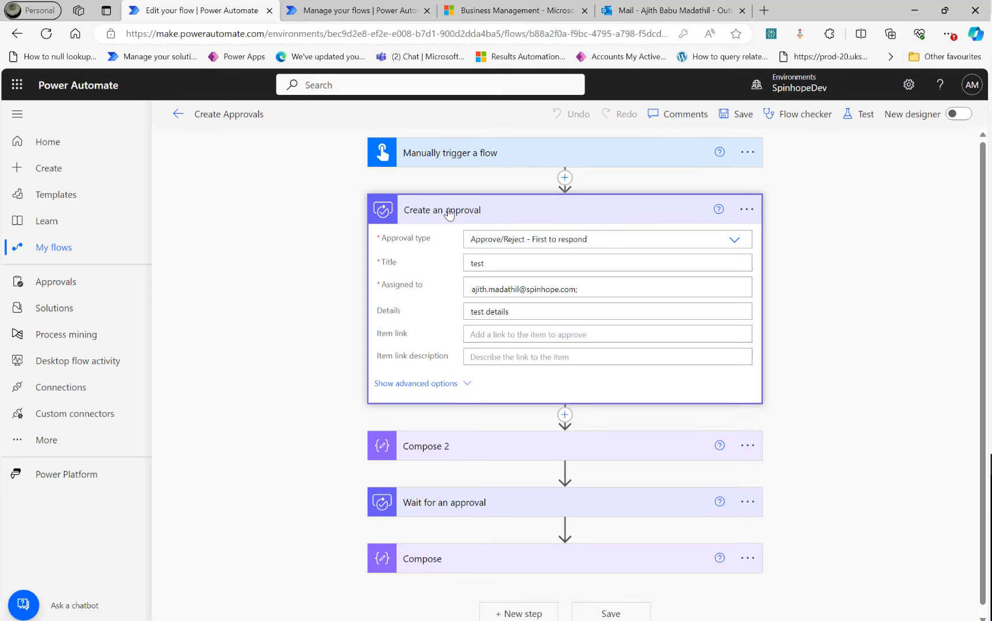
pyautogui.click(506, 214)
pyautogui.click(496, 264)
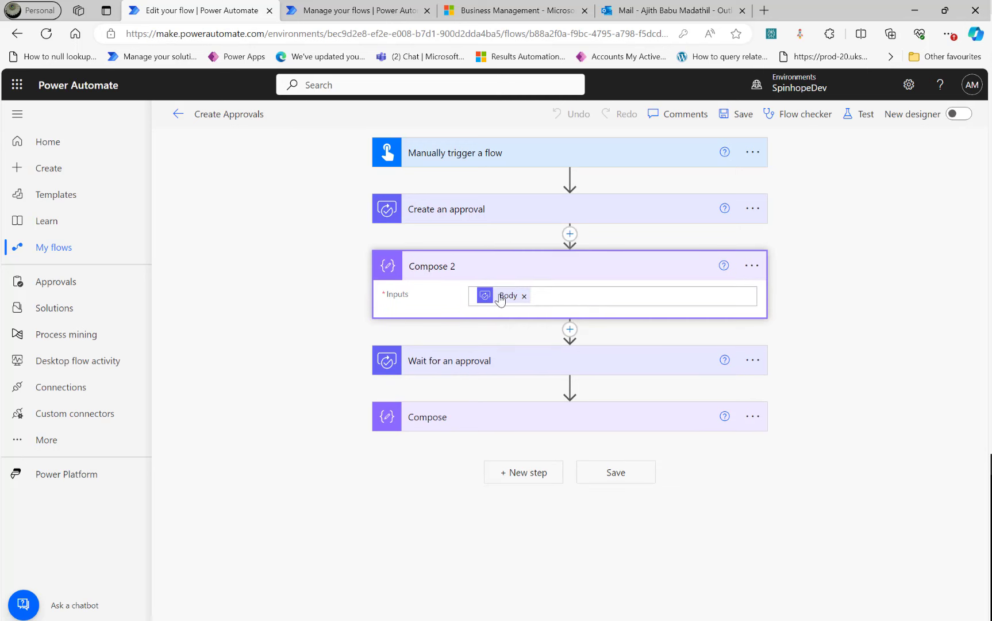
pyautogui.click(435, 361)
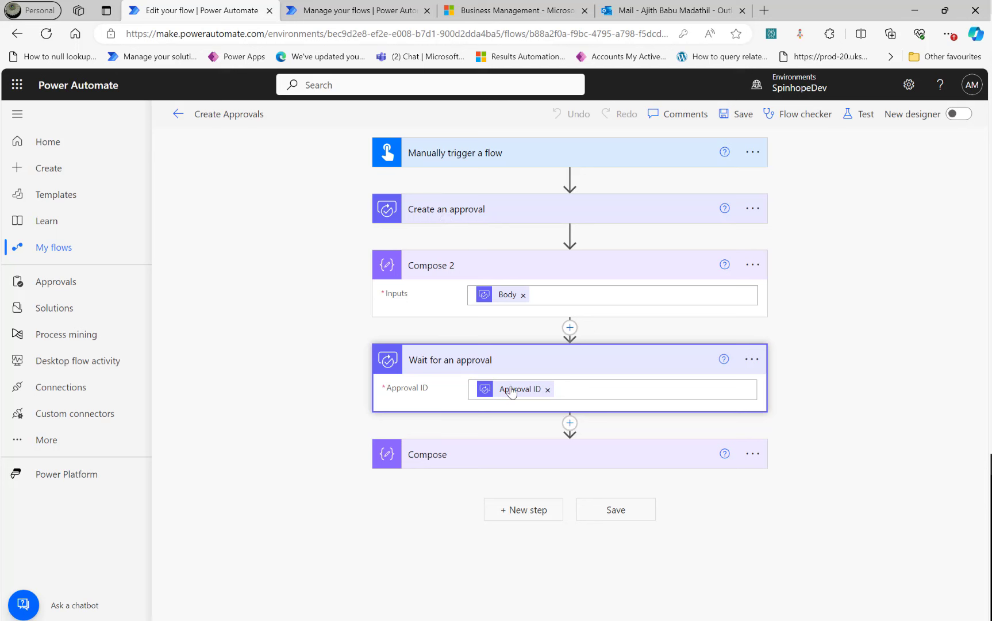
pyautogui.moveTo(511, 391)
pyautogui.click(465, 460)
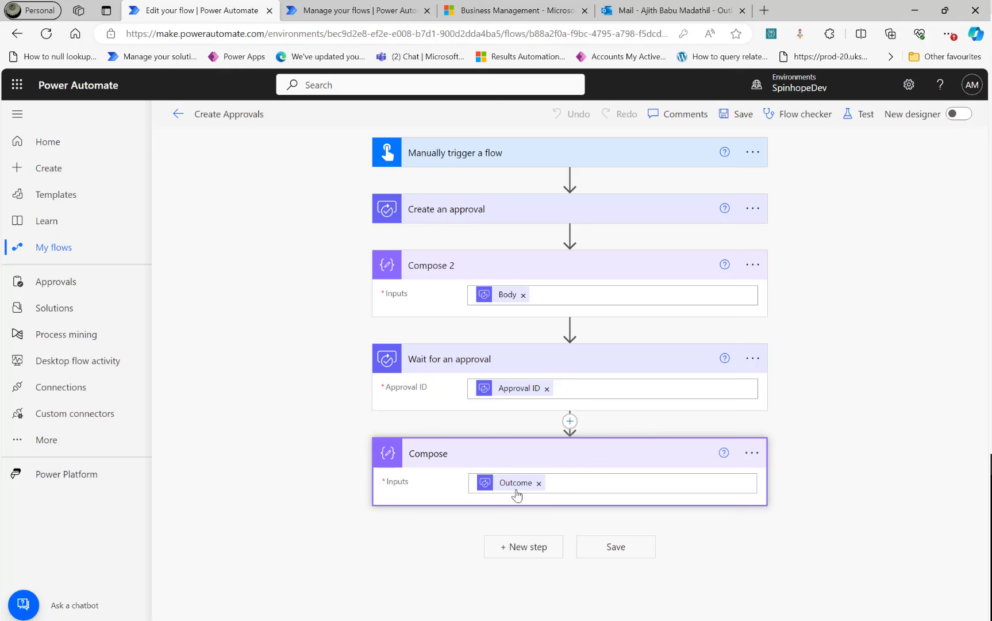
pyautogui.moveTo(516, 493)
# Step: Open the Approvals Investigation flow for editing
pyautogui.click(352, 16)
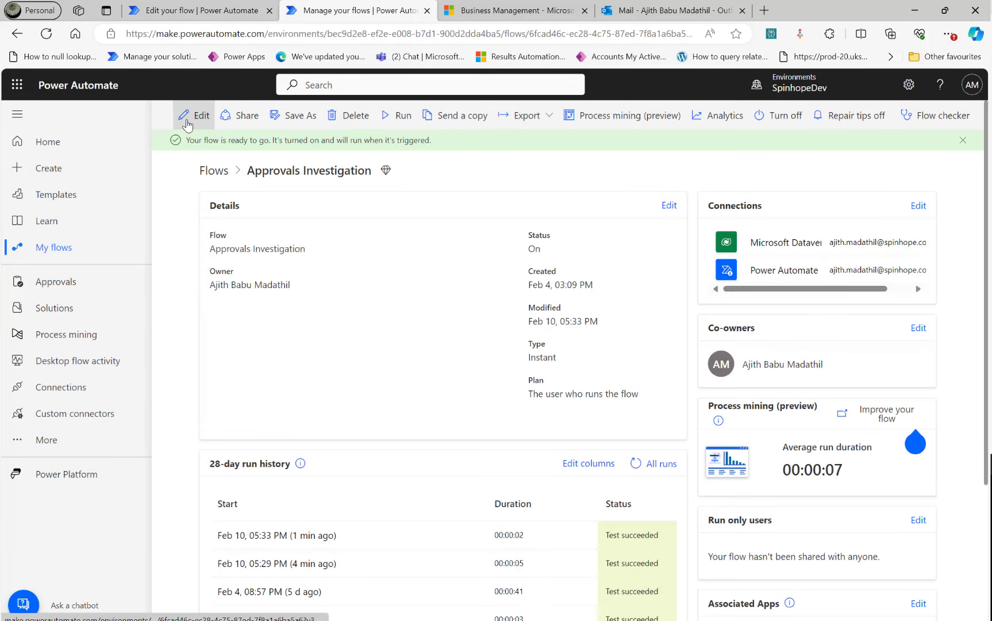
pyautogui.click(186, 119)
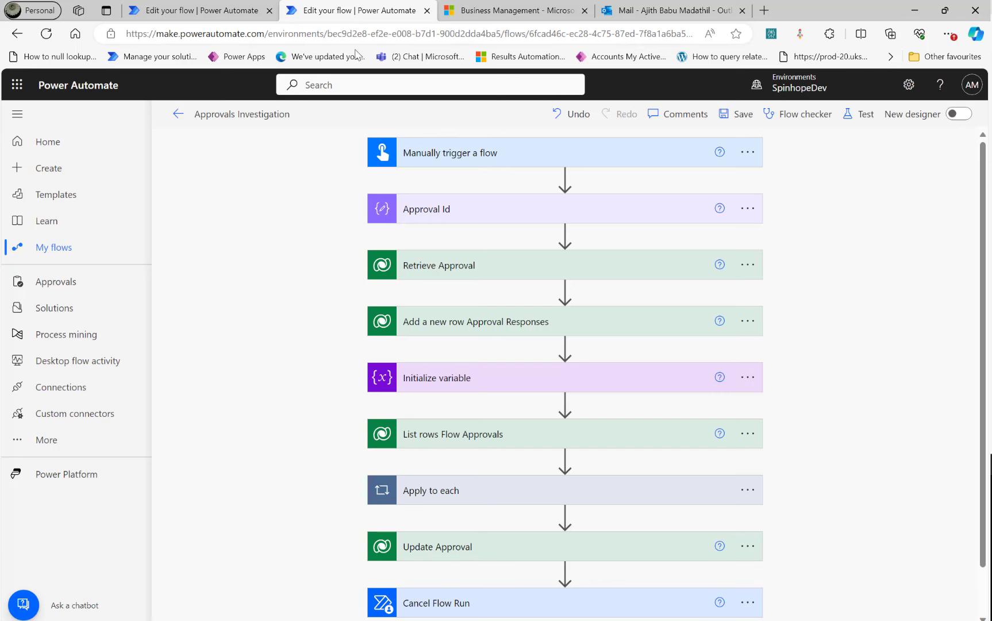
# Step: Return to the Create Approvals flow and run it as a manual test
pyautogui.click(192, 8)
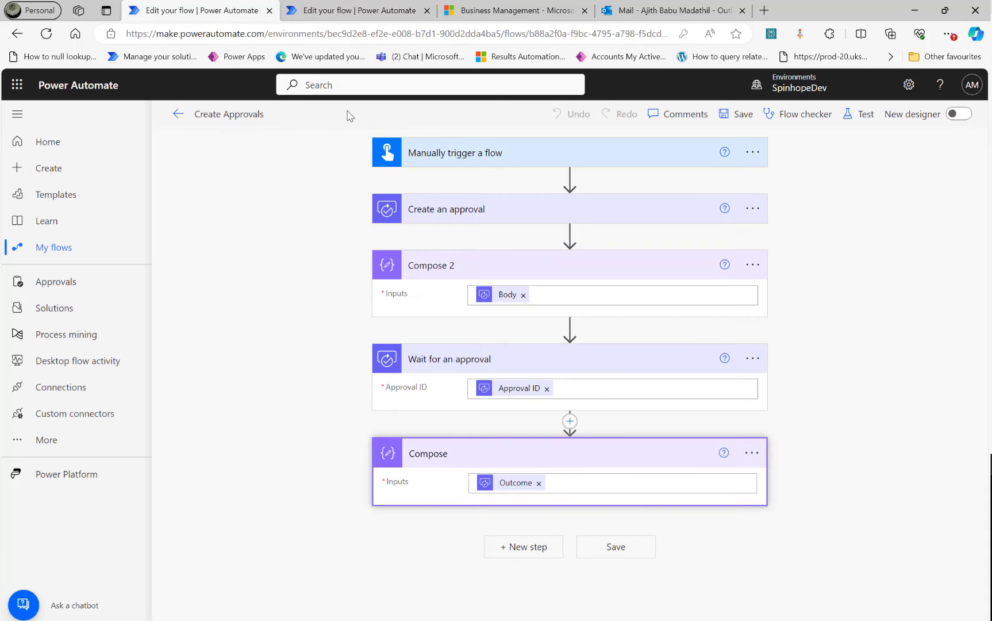
pyautogui.click(858, 114)
pyautogui.click(764, 149)
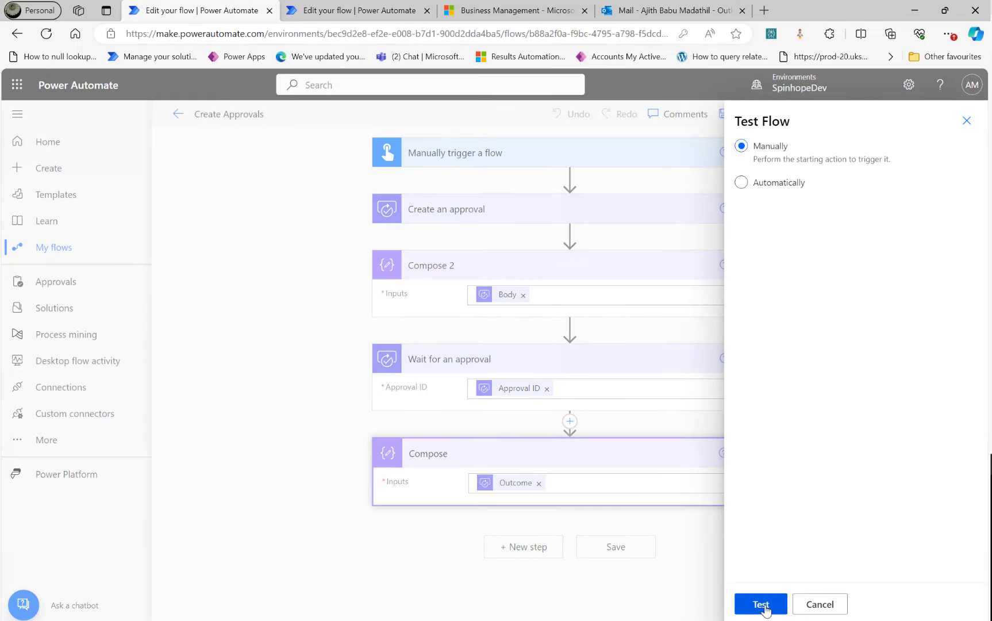
pyautogui.click(764, 605)
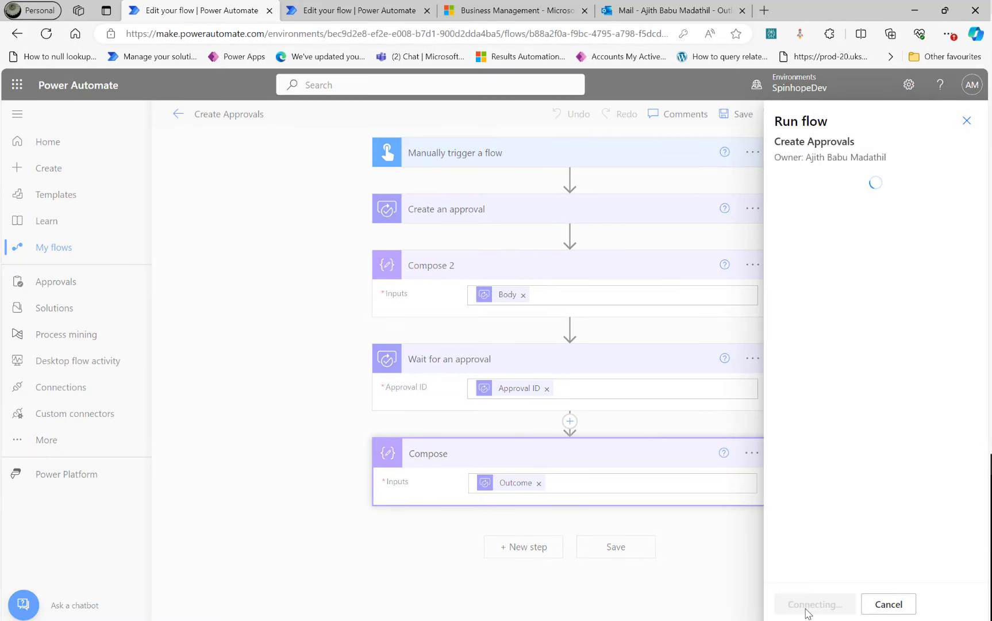
pyautogui.click(814, 611)
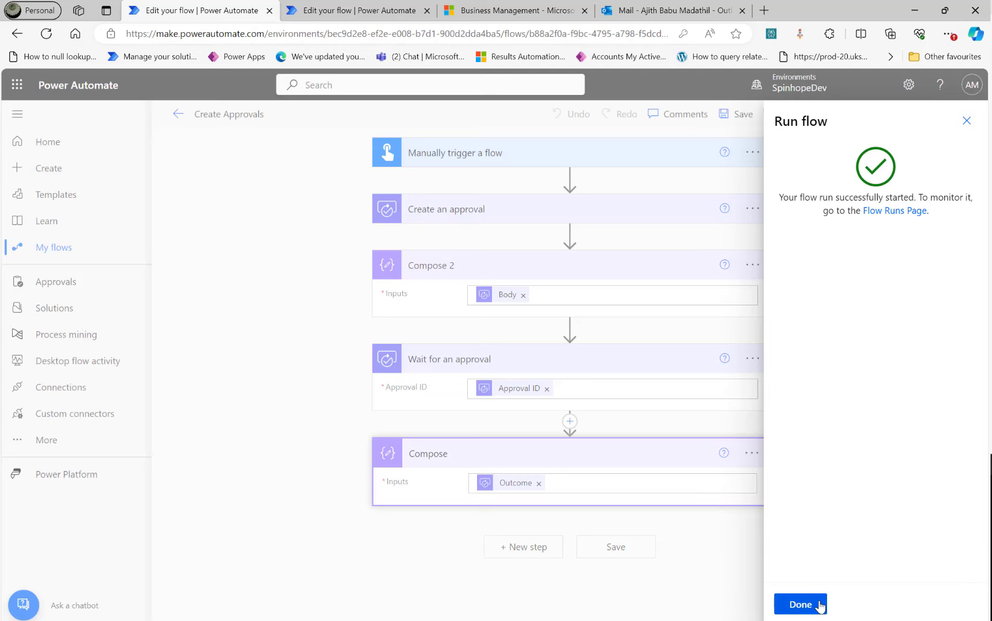
pyautogui.click(816, 603)
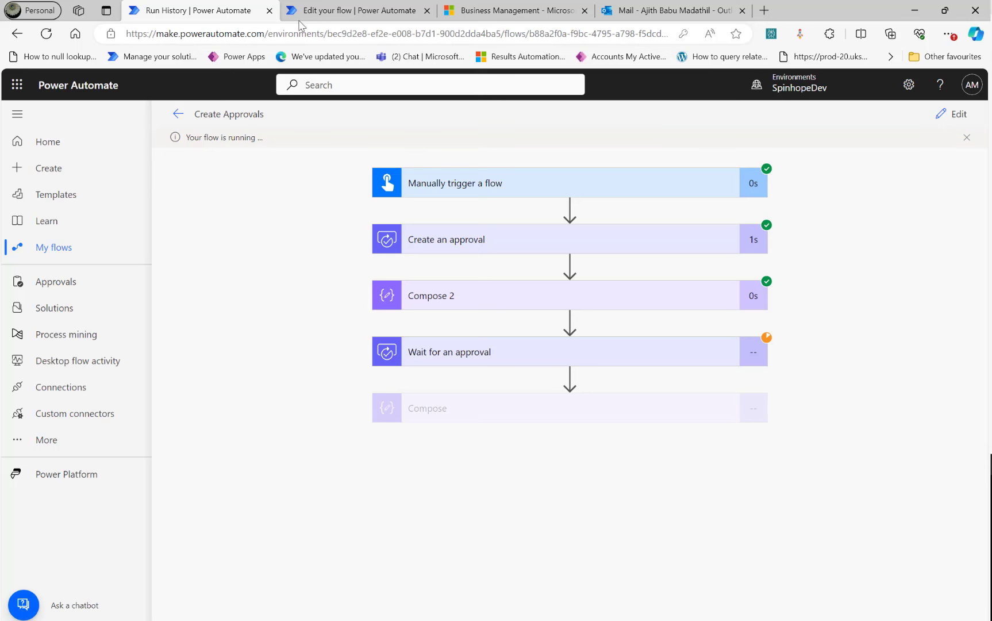
# Step: Examine the run's inputs and outputs for the Create an approval and Compose 2 actions
pyautogui.click(495, 247)
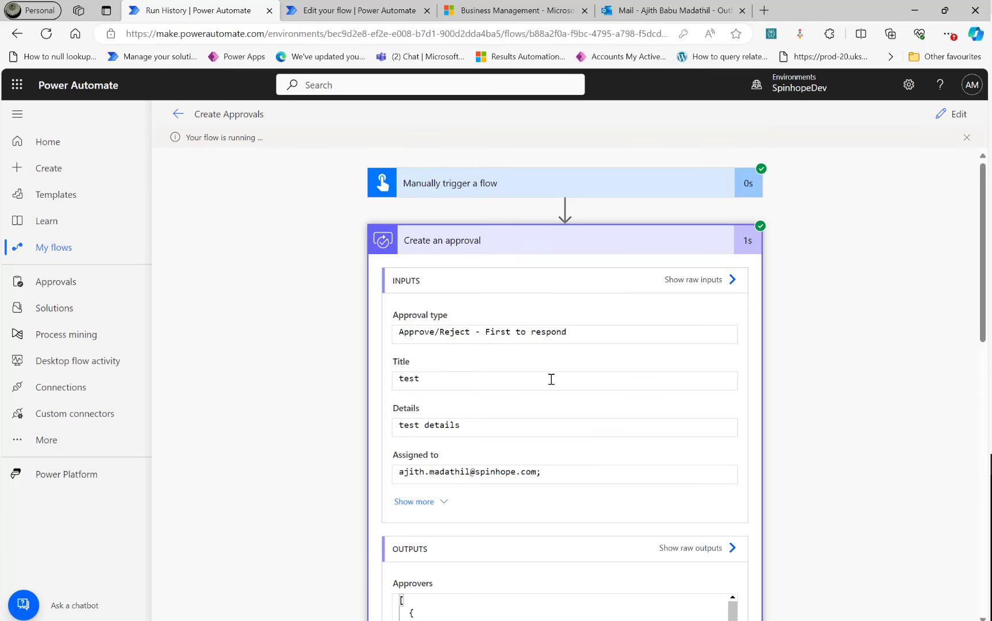
pyautogui.scroll(-3, 592, 400)
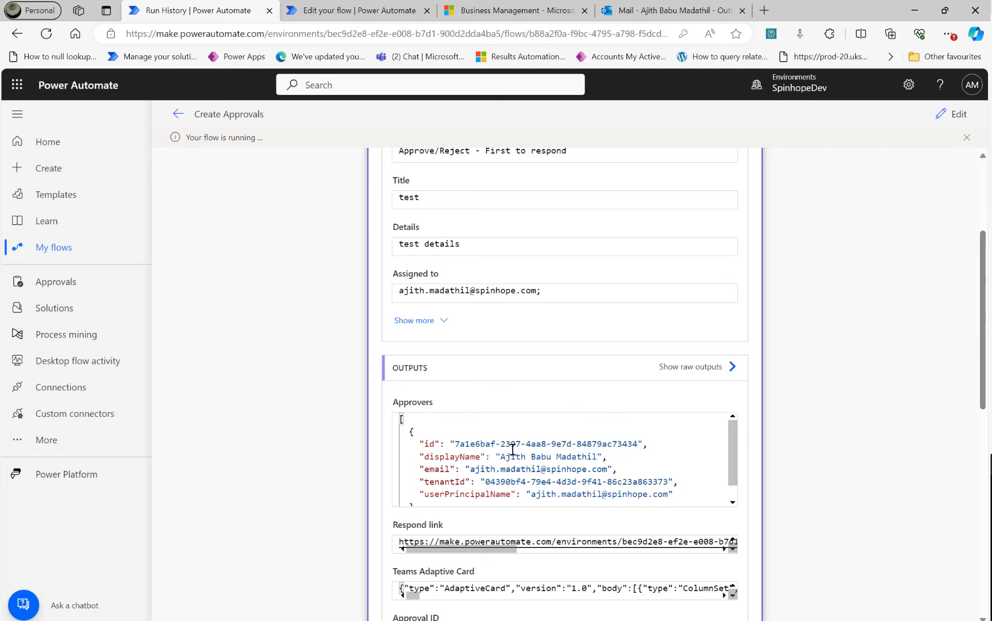
pyautogui.scroll(-1, 513, 449)
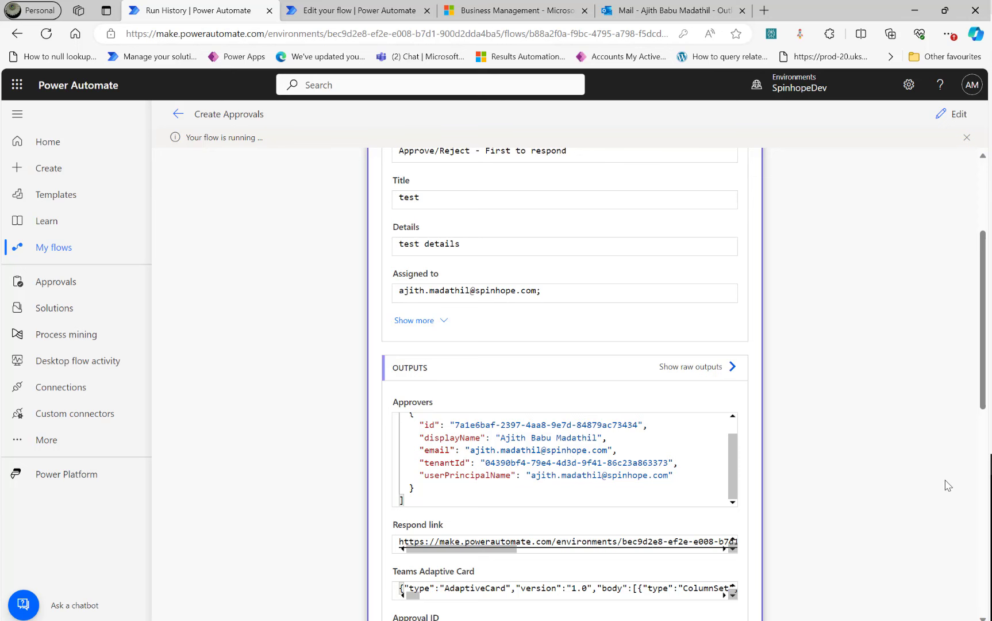
pyautogui.scroll(-9, 948, 486)
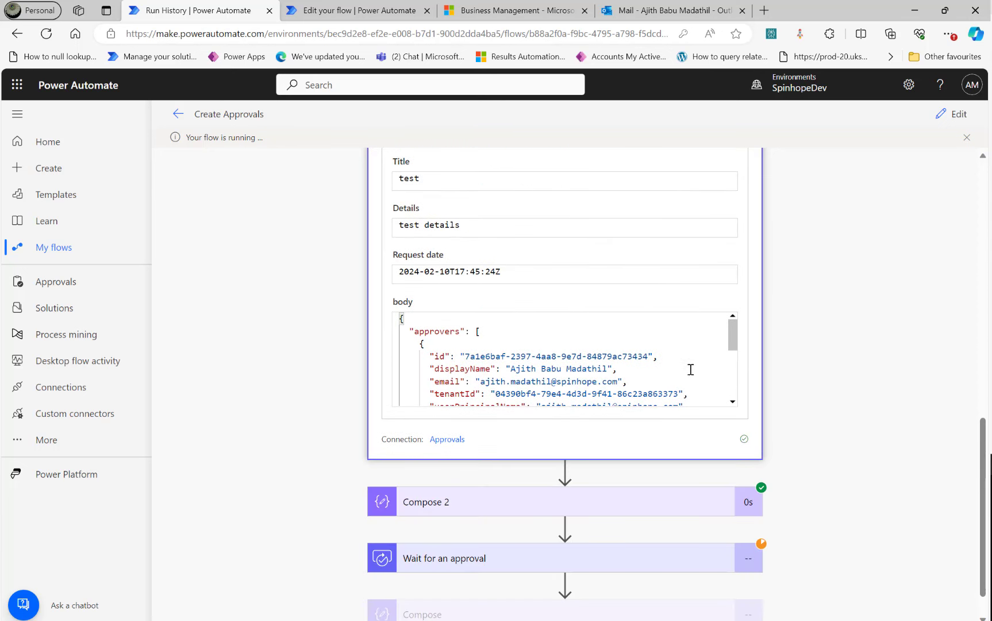
pyautogui.click(501, 501)
pyautogui.scroll(-3, 318, 424)
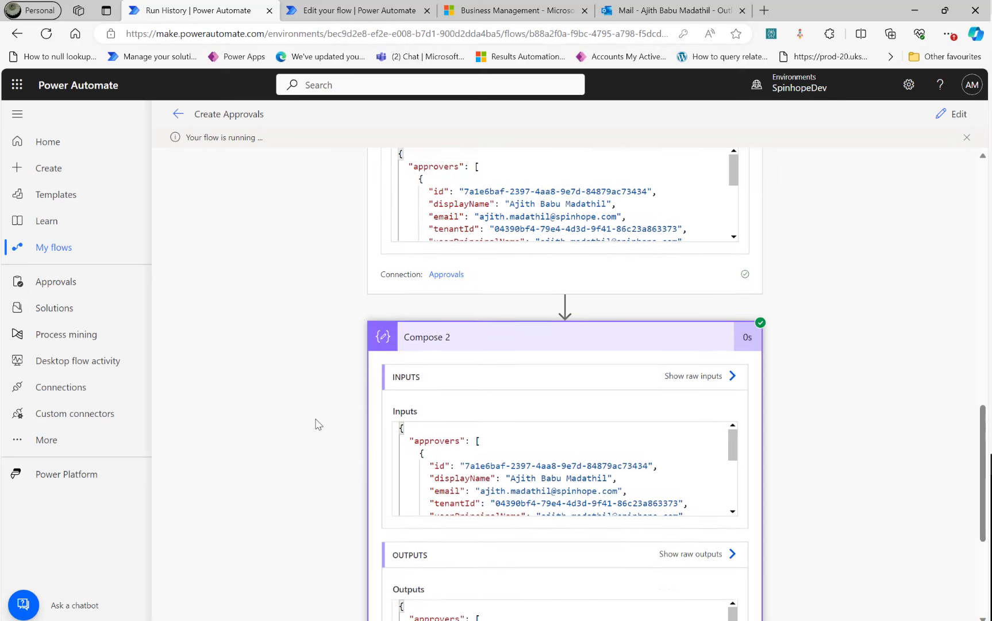
pyautogui.scroll(-3, 503, 432)
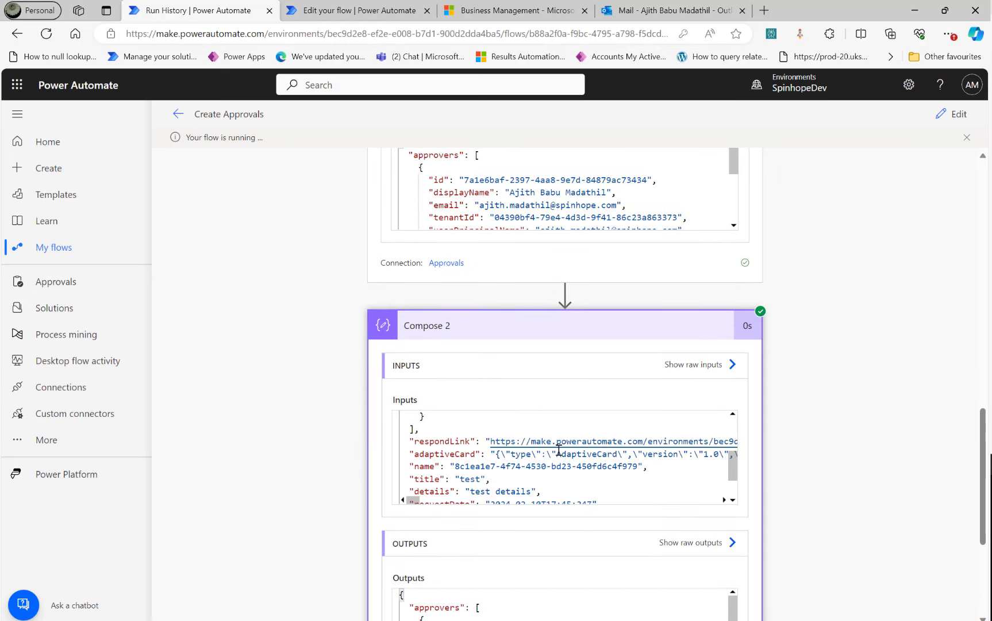
pyautogui.scroll(3, 558, 449)
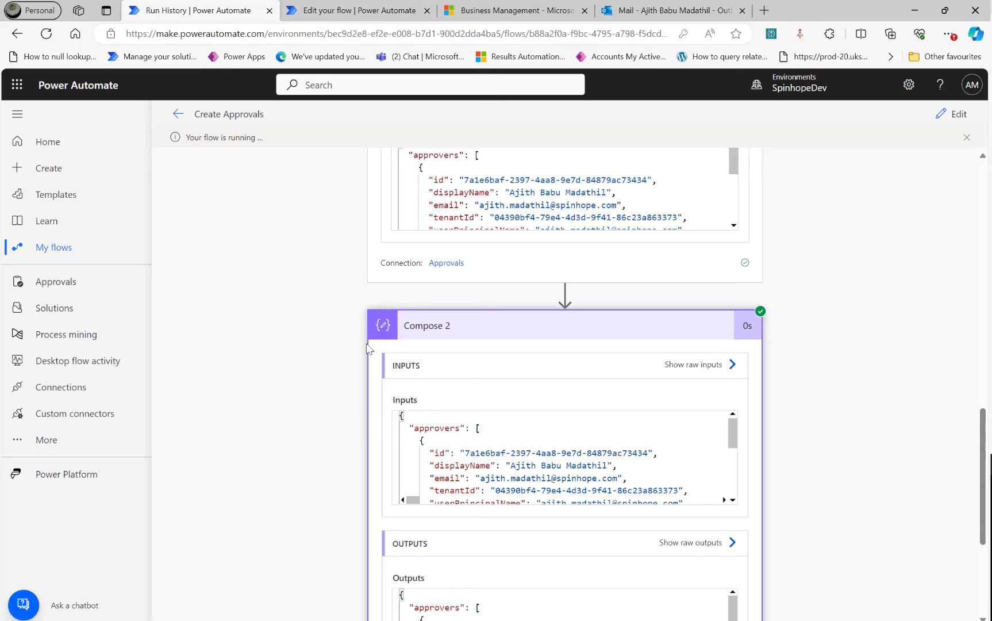
# Step: Switch to the Dynamics 365 Advanced Find window and return from the results to the Approvals query definition
pyautogui.moveTo(991, 46); pyautogui.dragTo(991, 58)
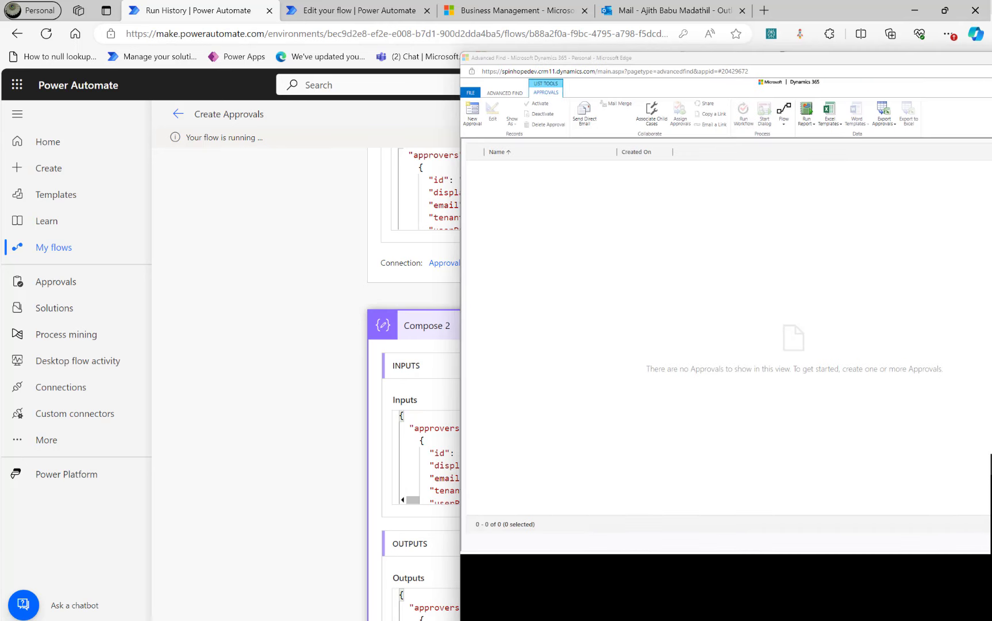
pyautogui.moveTo(203, 58); pyautogui.dragTo(278, 79)
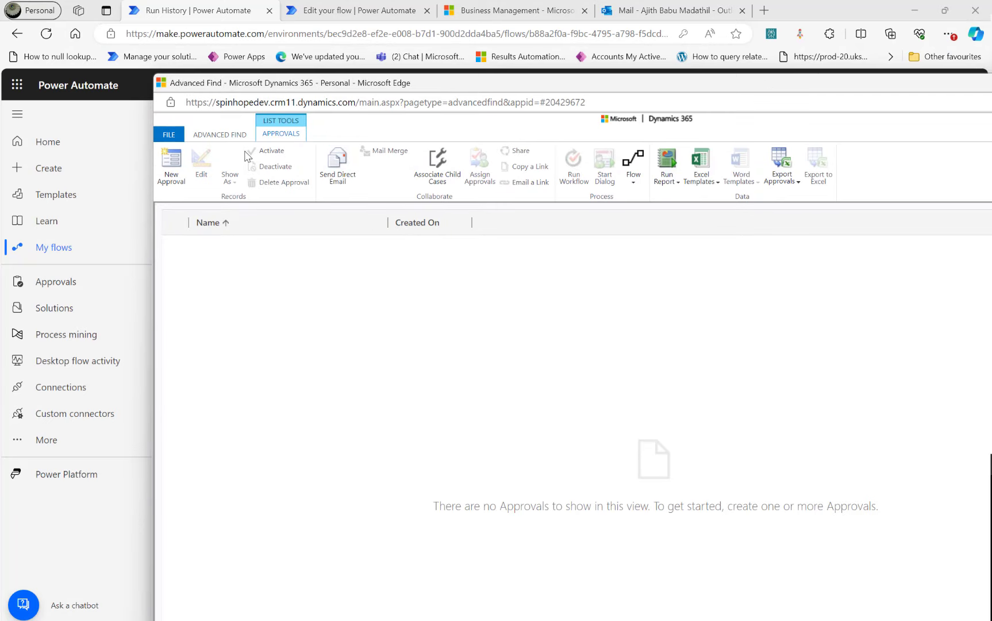
pyautogui.click(229, 136)
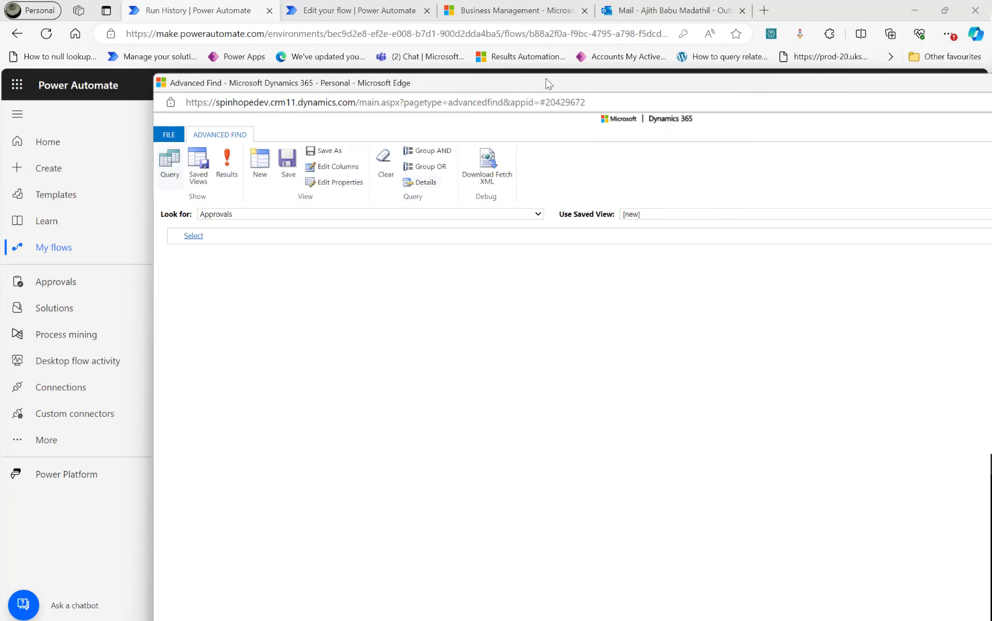
pyautogui.moveTo(546, 84); pyautogui.dragTo(991, 86)
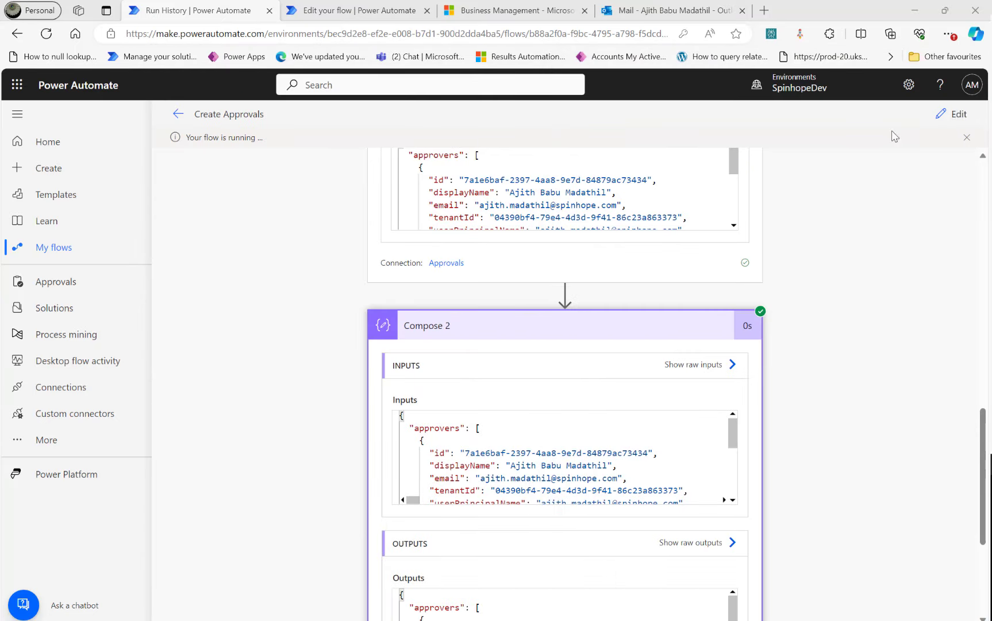
pyautogui.click(907, 87)
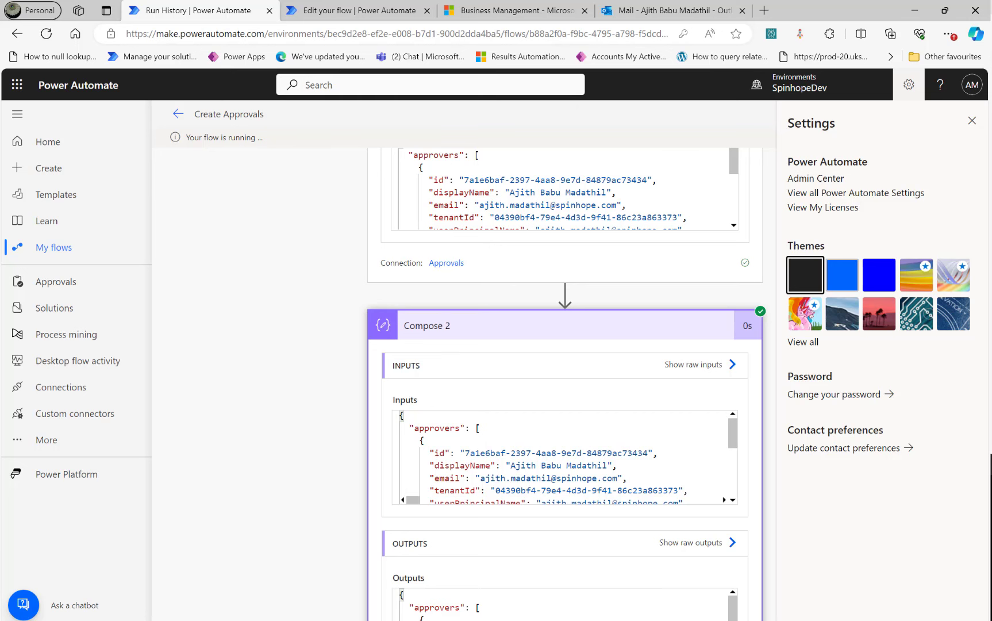
pyautogui.moveTo(991, 64); pyautogui.dragTo(441, 74)
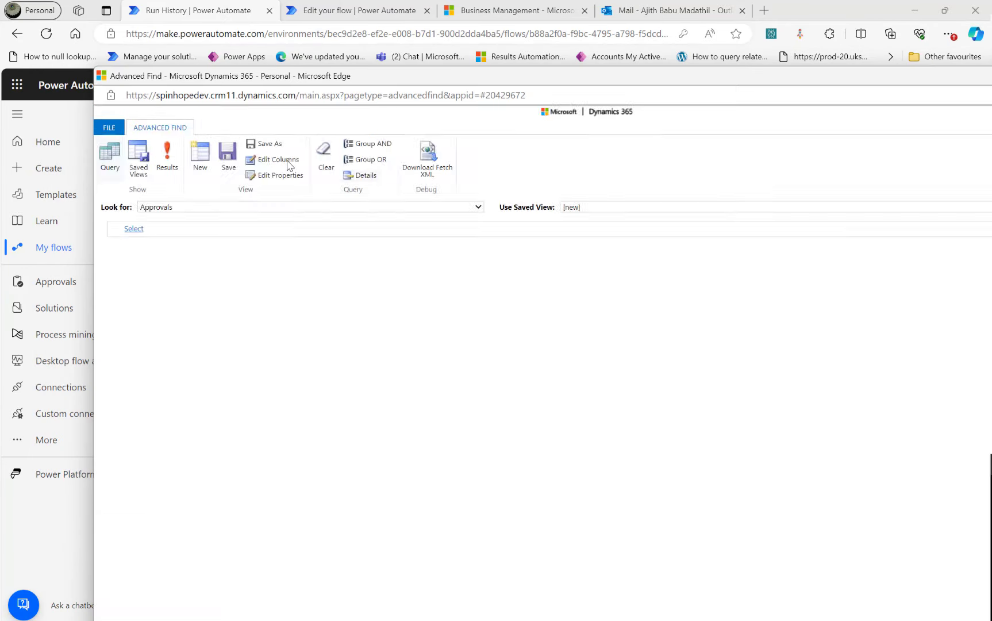
pyautogui.click(287, 161)
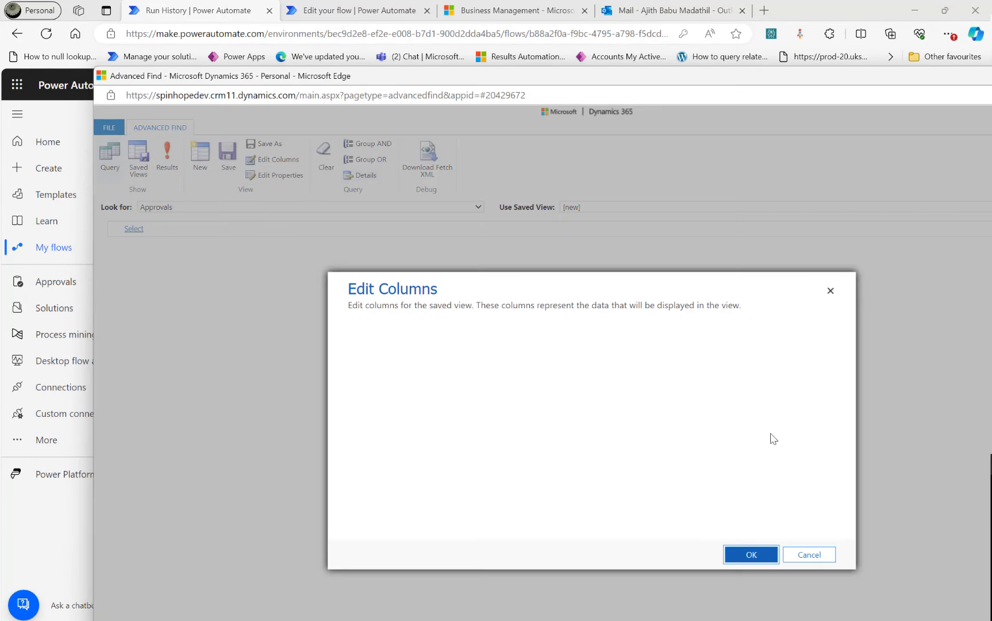
pyautogui.click(803, 554)
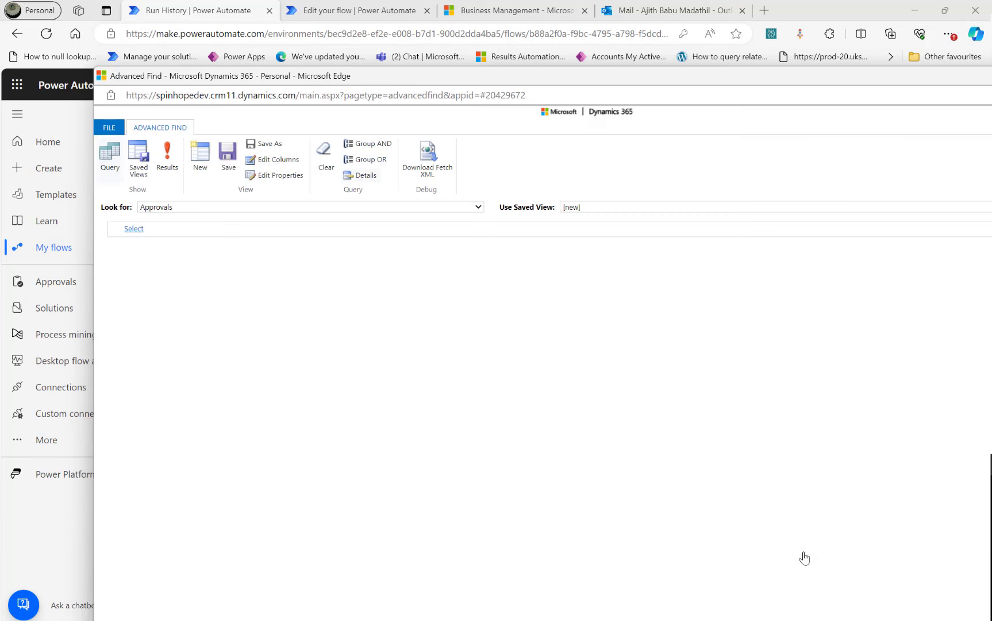
pyautogui.click(166, 160)
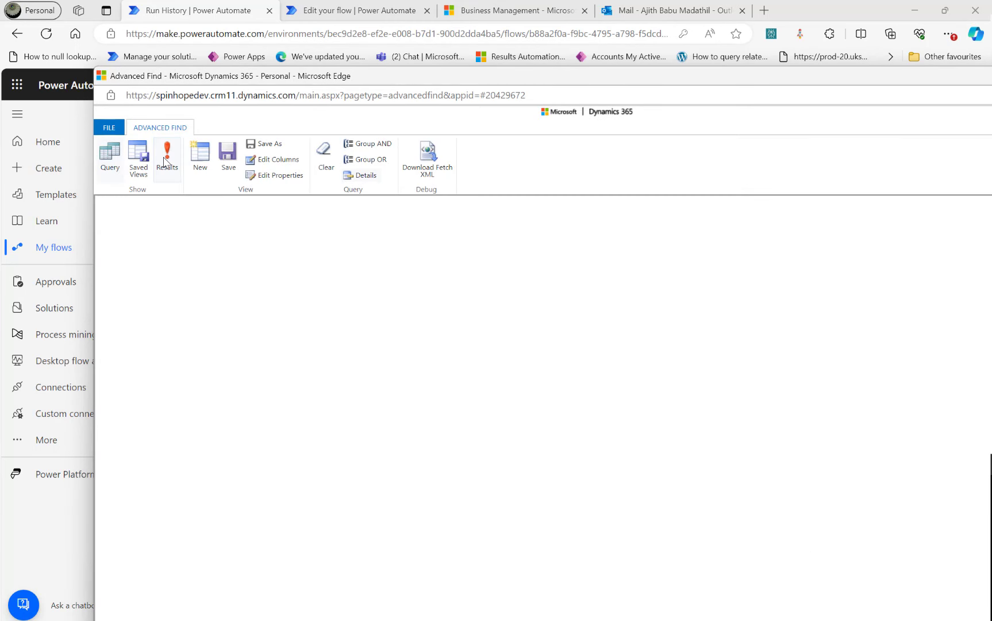
pyautogui.click(165, 124)
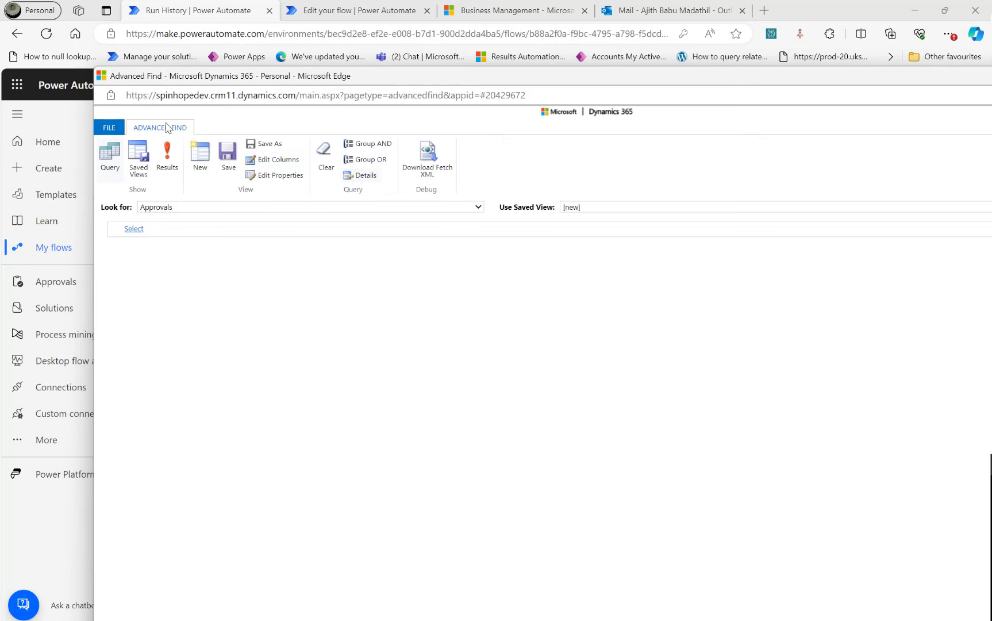
# Step: Load the saved view Approvals, run the query and maximize the Advanced Find window
pyautogui.click(578, 209)
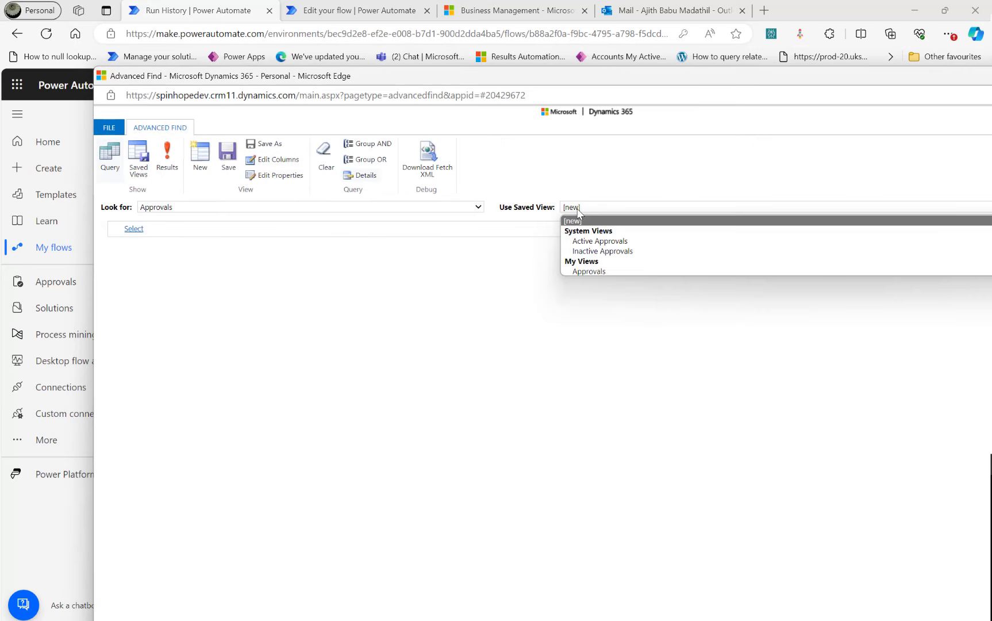
pyautogui.click(594, 269)
pyautogui.click(167, 156)
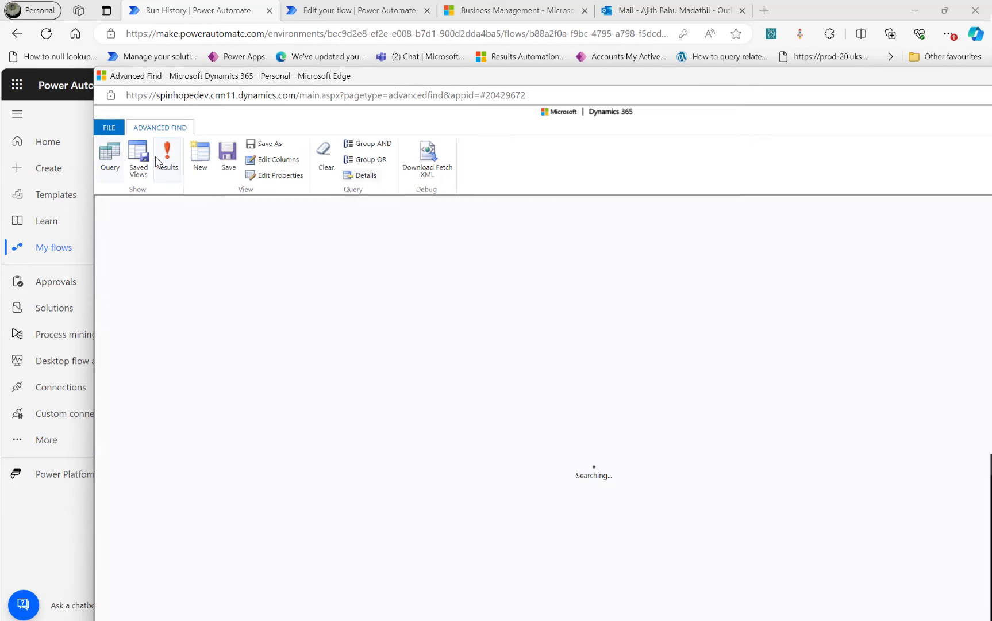
pyautogui.doubleClick(411, 81)
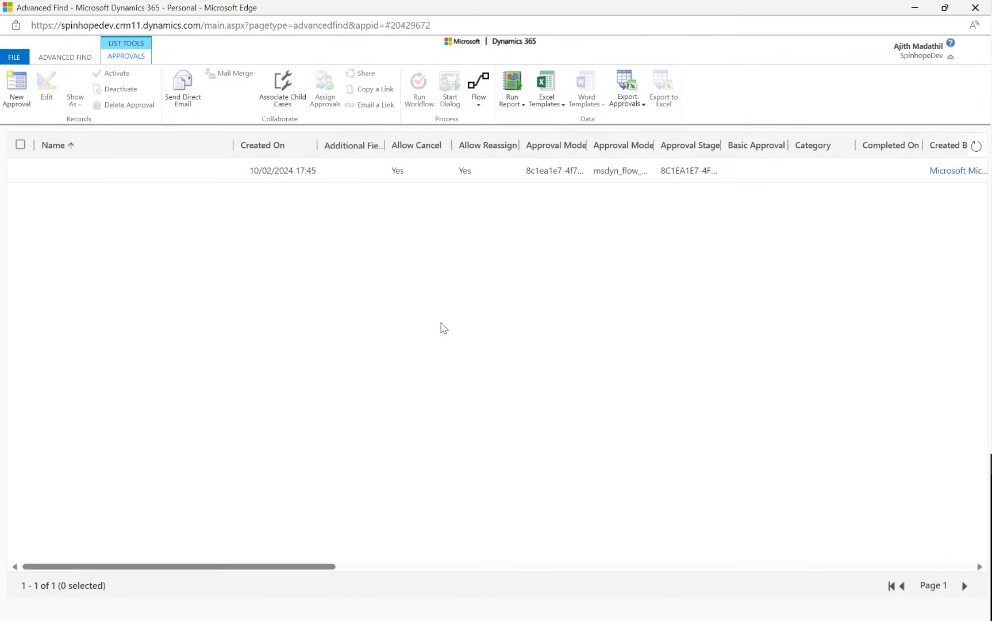
# Step: Examine all columns of the new approval record, including status and title, and minimize the Advanced Find window
pyautogui.moveTo(322, 568); pyautogui.dragTo(989, 572)
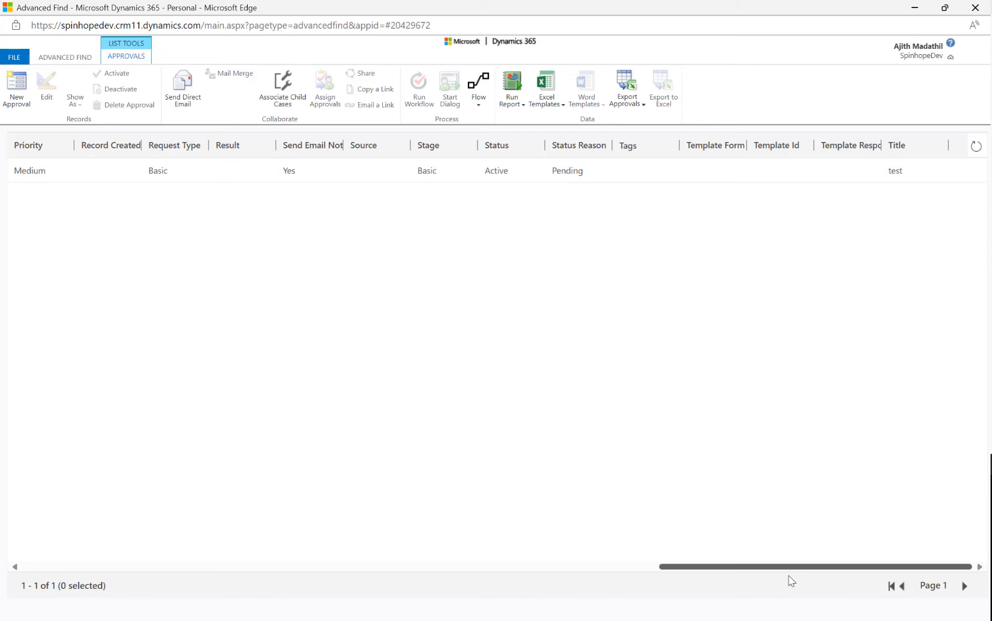
pyautogui.moveTo(726, 567); pyautogui.dragTo(84, 552)
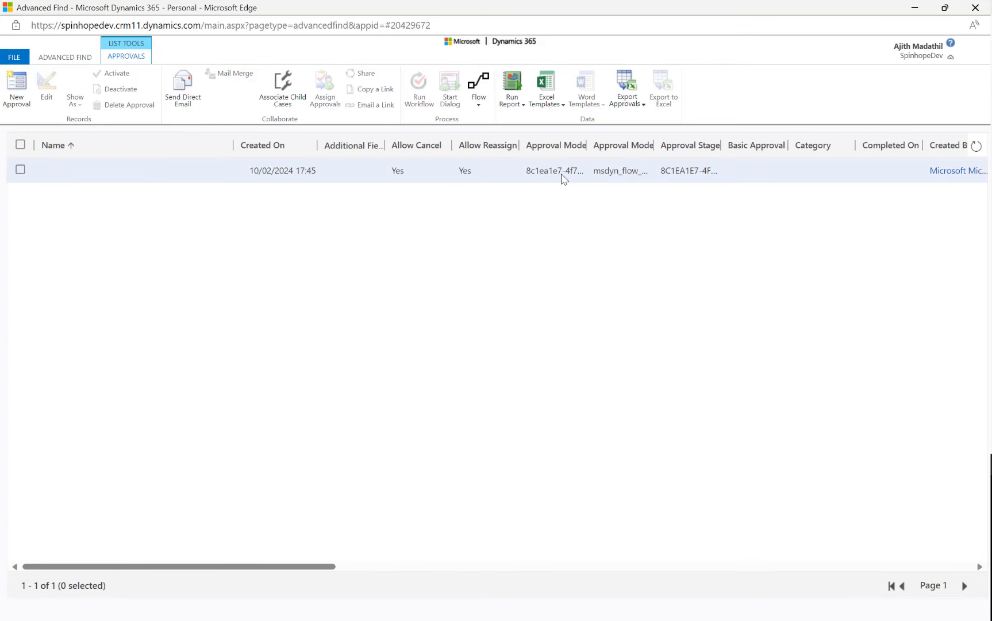
pyautogui.click(915, 9)
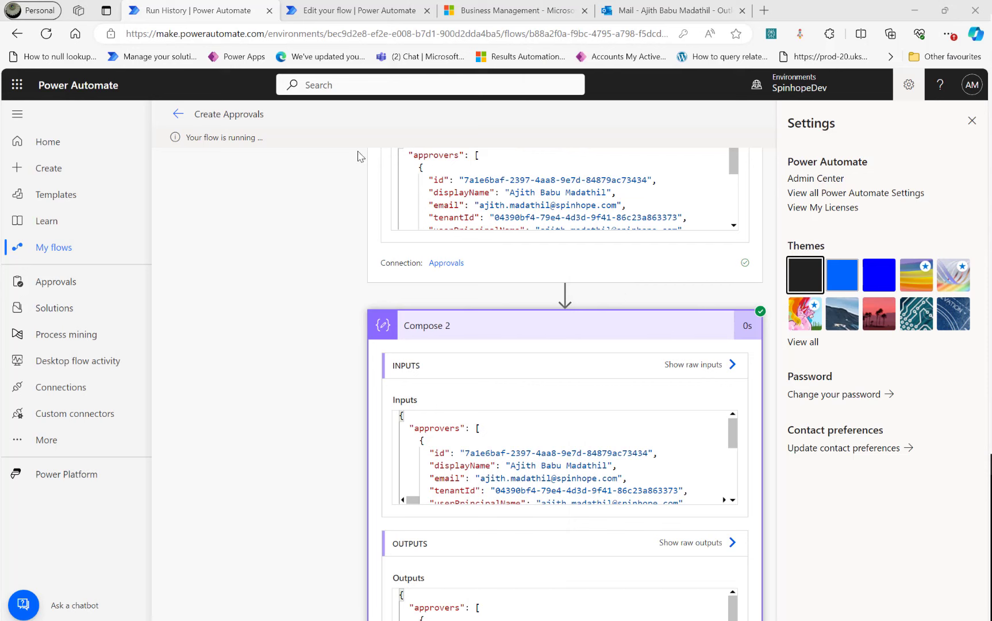
# Step: Return to the Create Approvals flow details, switch to Outlook and view the approval request email with the subject test
pyautogui.click(189, 119)
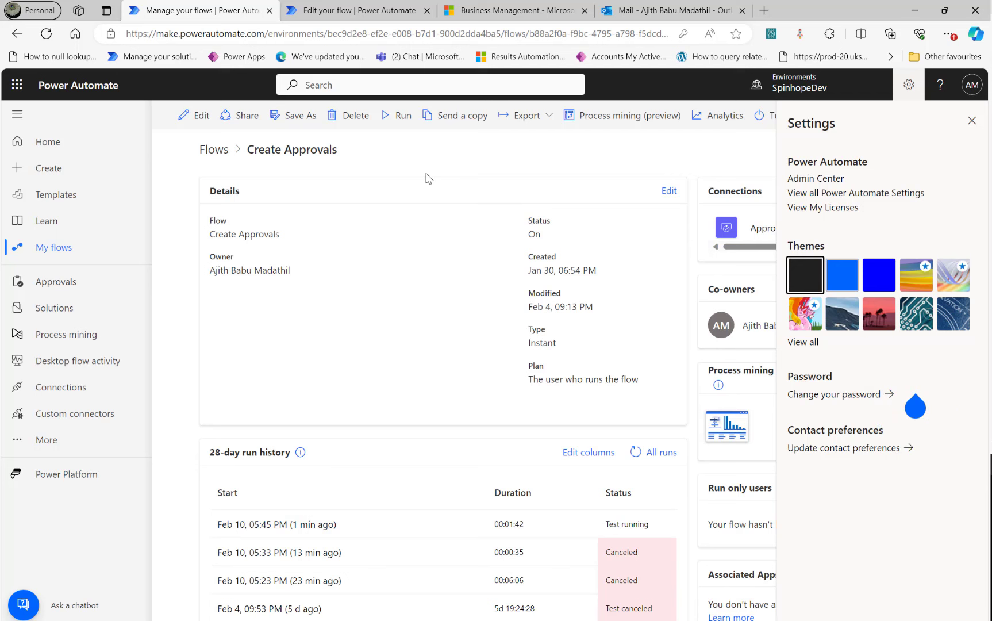
pyautogui.click(637, 16)
pyautogui.click(296, 208)
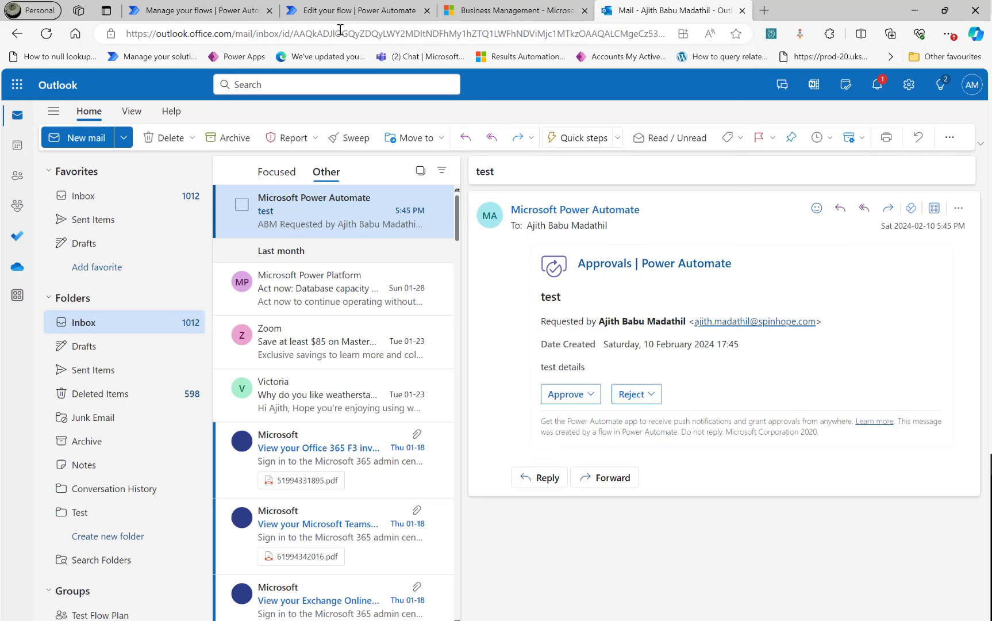
# Step: Switch to the Approvals Investigation flow and inspect its manual trigger and the input of the Approval Id action
pyautogui.click(332, 14)
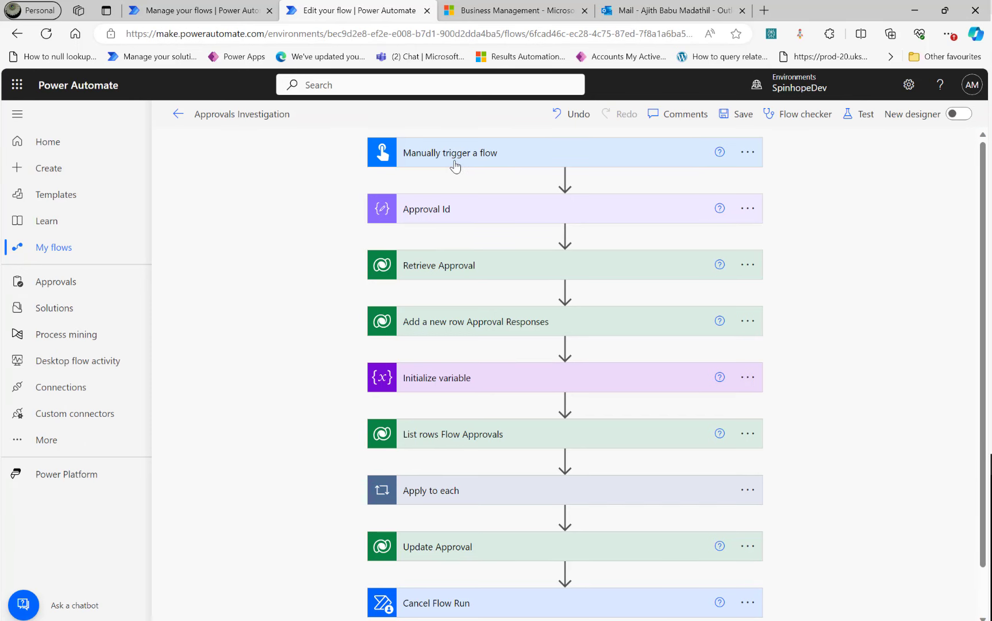
pyautogui.click(471, 155)
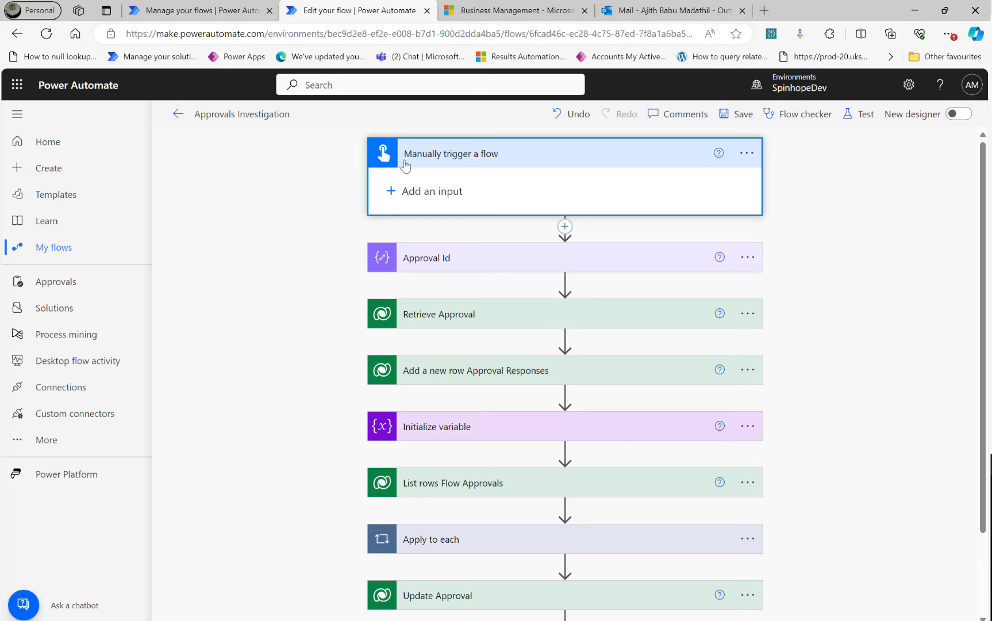
pyautogui.click(476, 154)
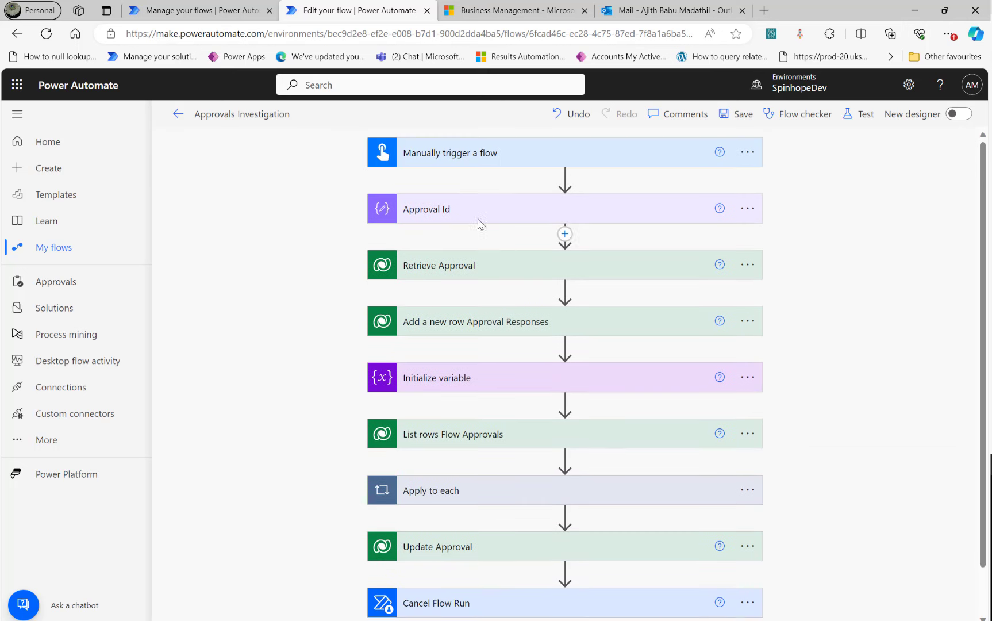
pyautogui.click(447, 209)
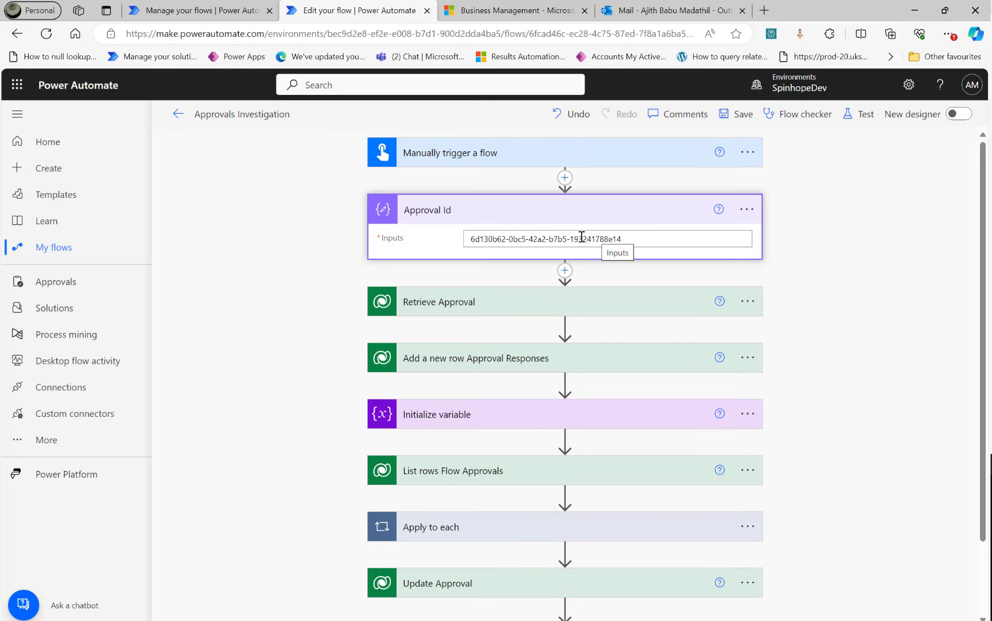
# Step: Open the running Create Approvals run of Feb 10, 05:45 PM from the run history and close the Settings pane
pyautogui.click(228, 19)
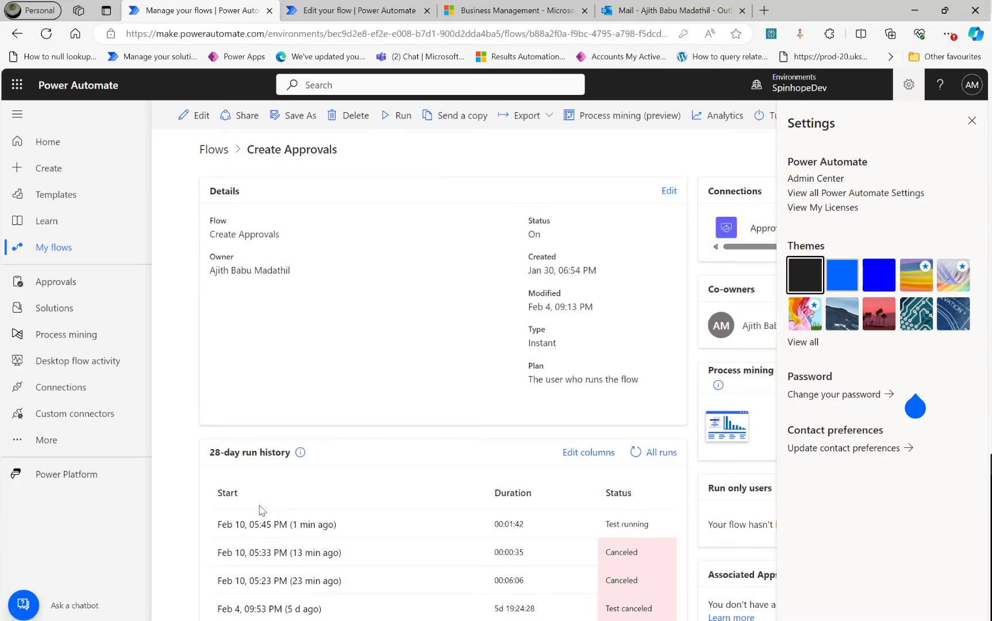
pyautogui.click(270, 525)
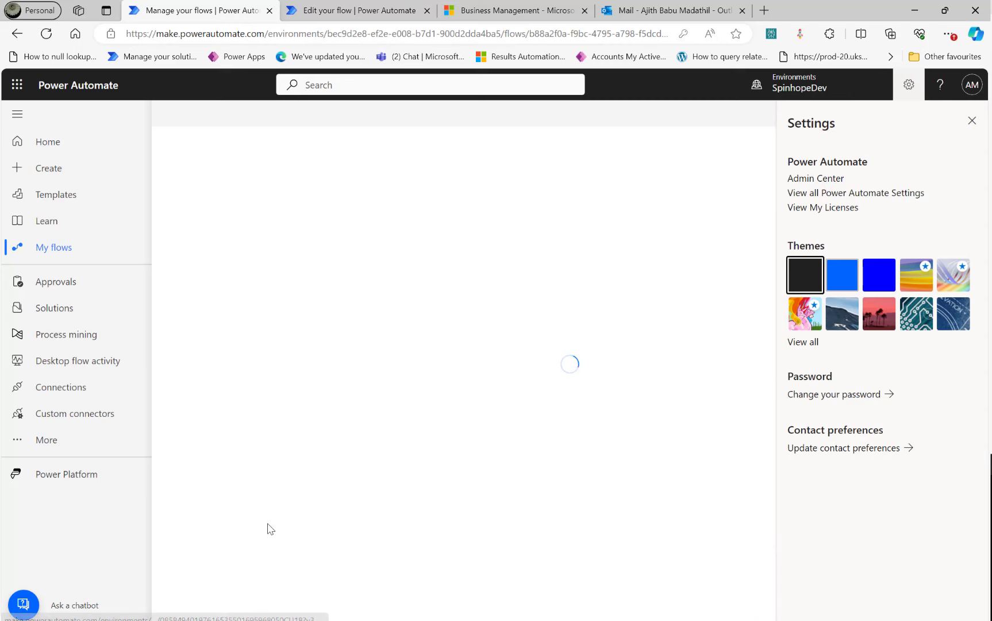
pyautogui.click(972, 122)
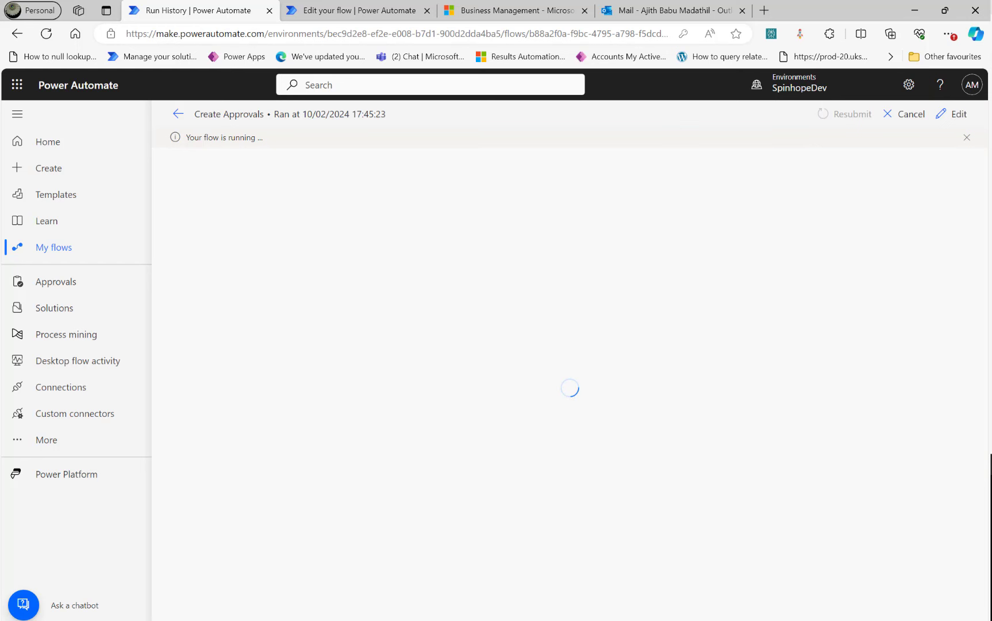
# Step: Bring up the Advanced Find window, run the Approvals query again, maximize the window and look over the result columns
pyautogui.moveTo(991, 86)
pyautogui.mouseDown()
pyautogui.moveTo(710, 87)
pyautogui.moveTo(490, 114)
pyautogui.moveTo(331, 90)
pyautogui.moveTo(353, 97)
pyautogui.mouseUp()
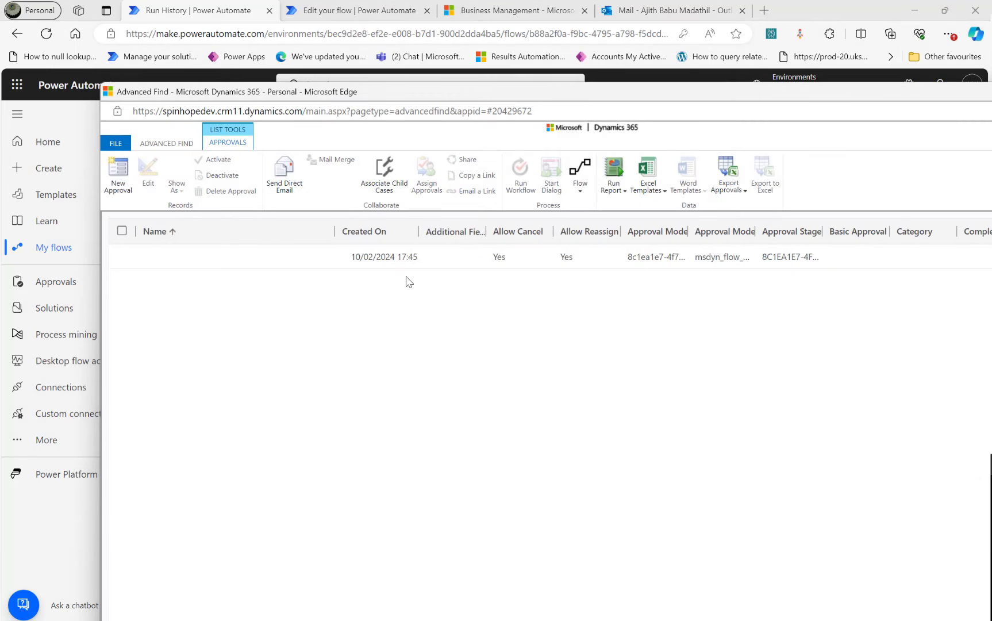
pyautogui.click(169, 145)
pyautogui.click(173, 170)
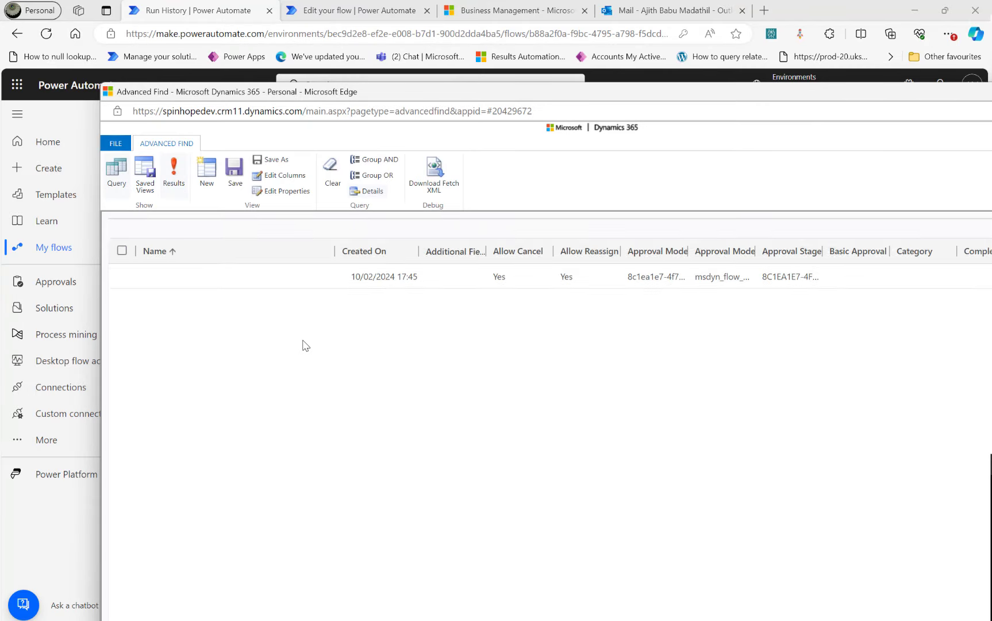
pyautogui.doubleClick(580, 94)
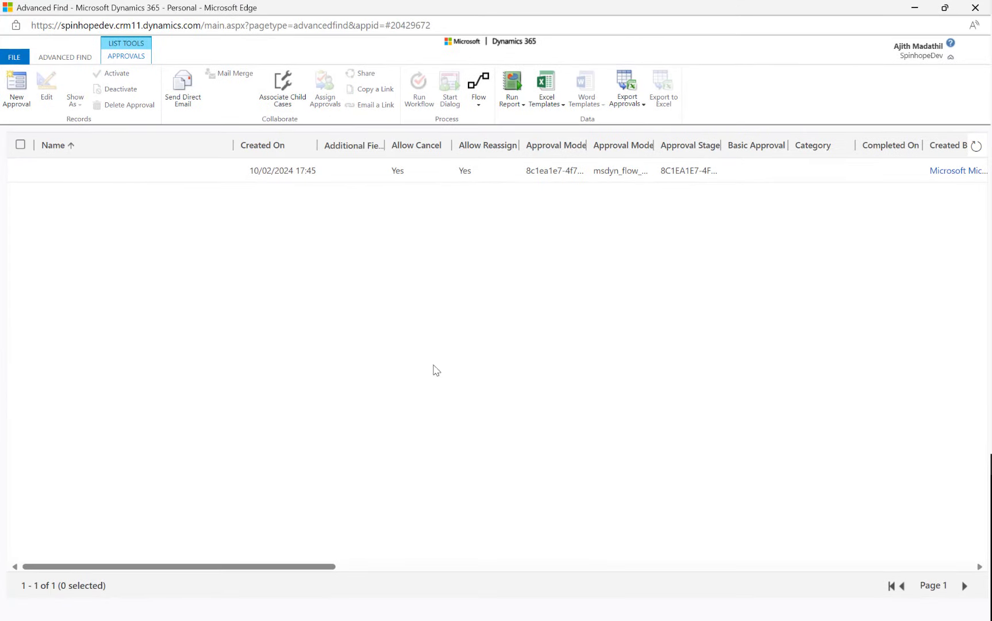
pyautogui.moveTo(311, 568); pyautogui.dragTo(106, 525)
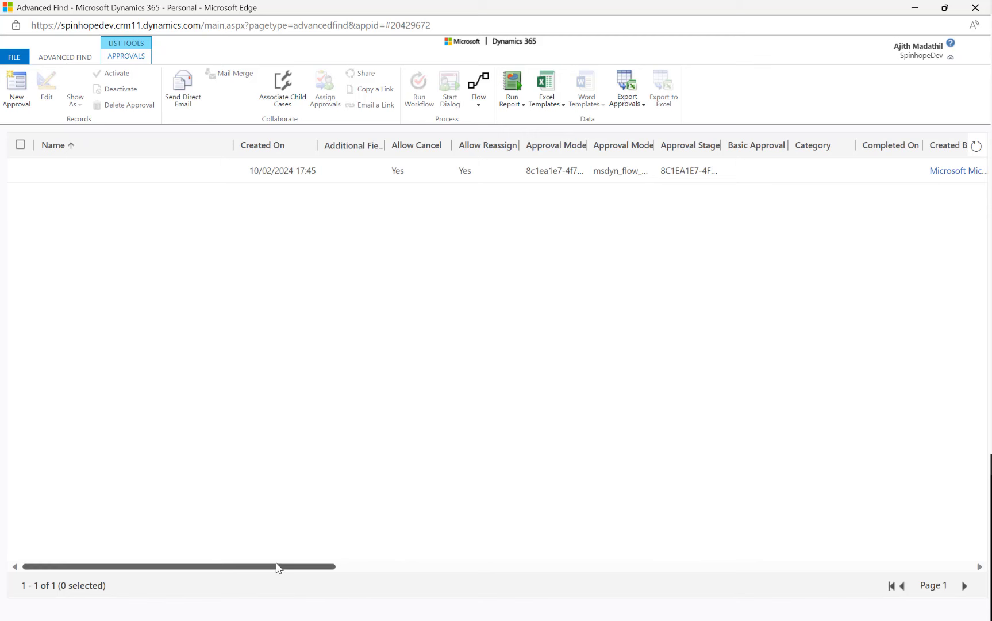
# Step: Open the pending approval record in full size, copy its record id from the address, close the record and minimize Advanced Find
pyautogui.doubleClick(279, 169)
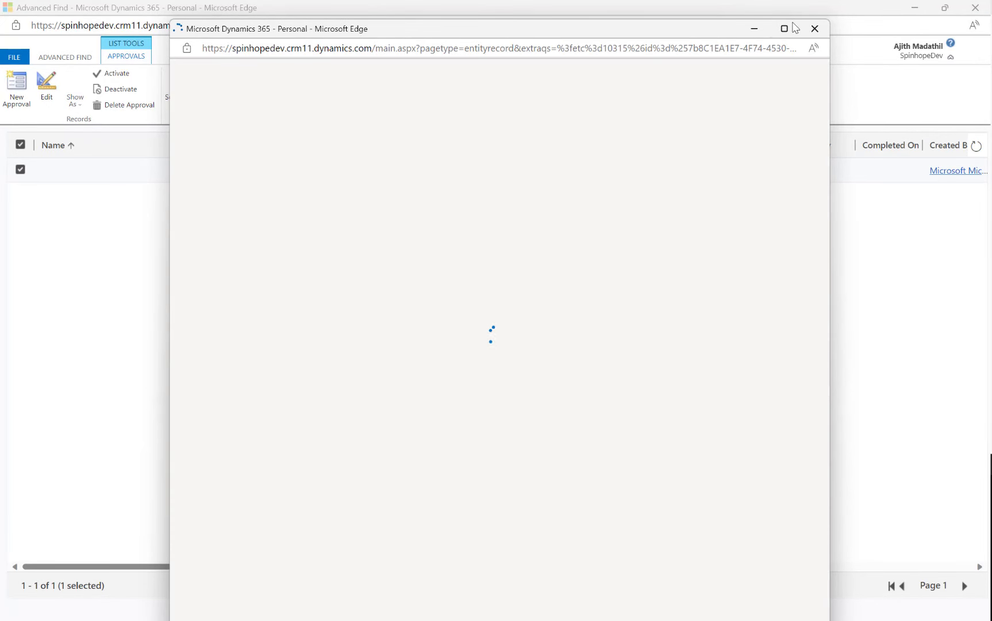
pyautogui.click(785, 27)
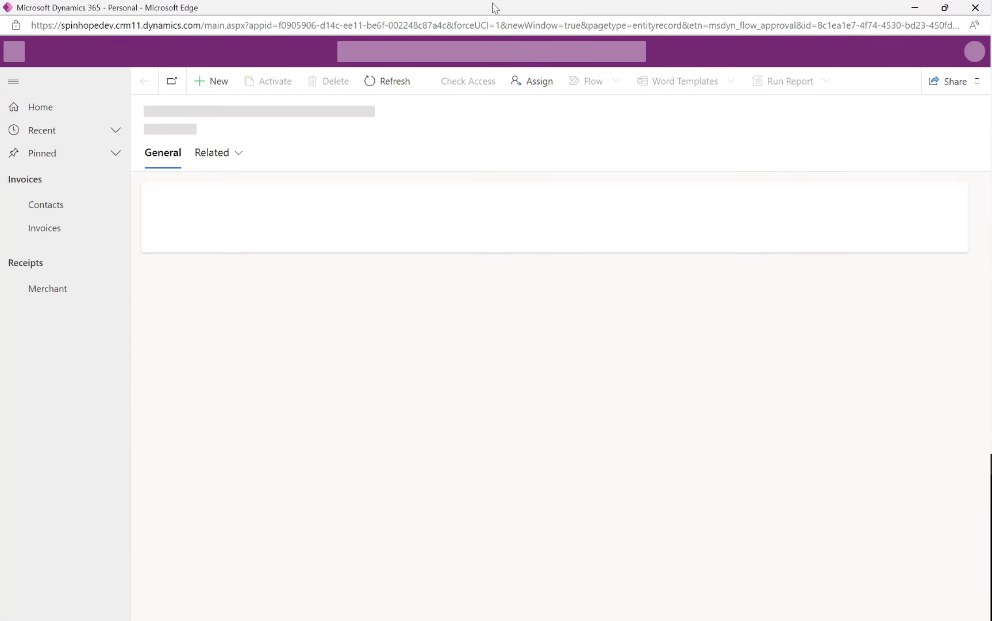
pyautogui.moveTo(632, 16); pyautogui.dragTo(991, 15)
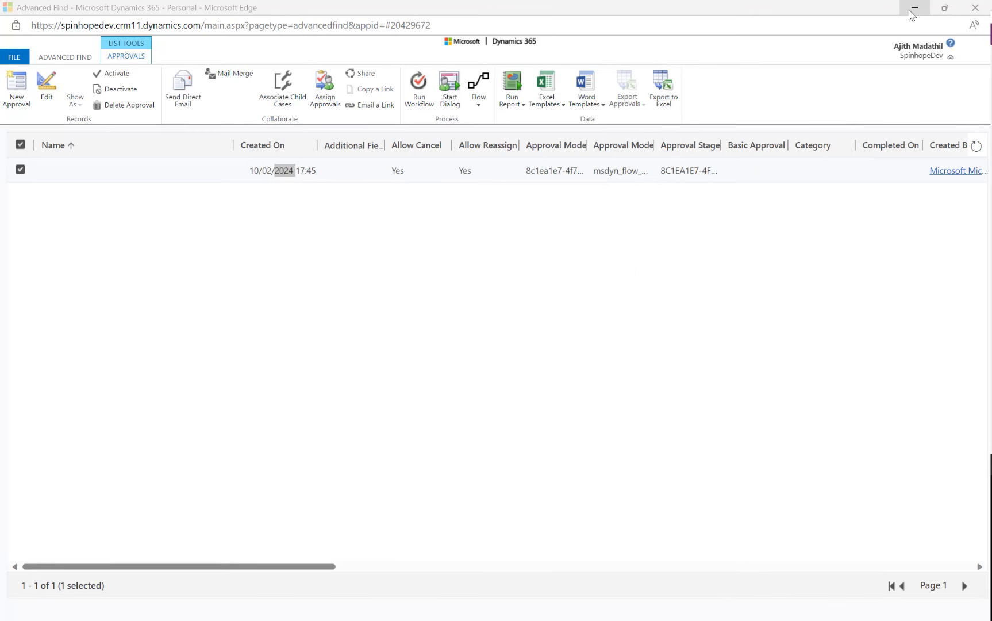
pyautogui.click(913, 9)
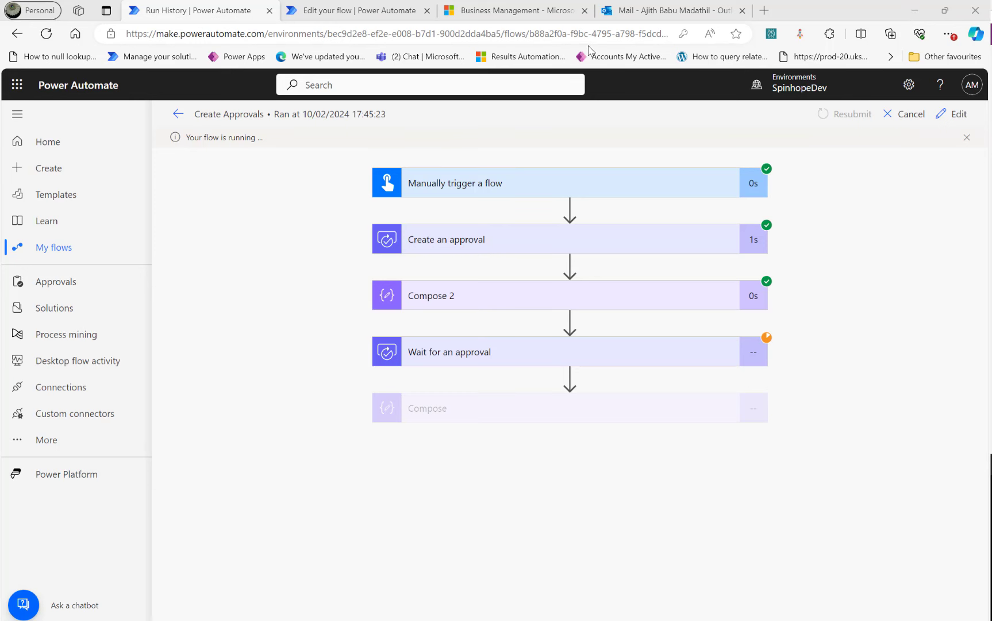
# Step: In the Approvals Investigation flow, set the Approval Id action's input to 8c1ea1e7-4f74-4530-bd23-450fd6c4f979
pyautogui.click(361, 13)
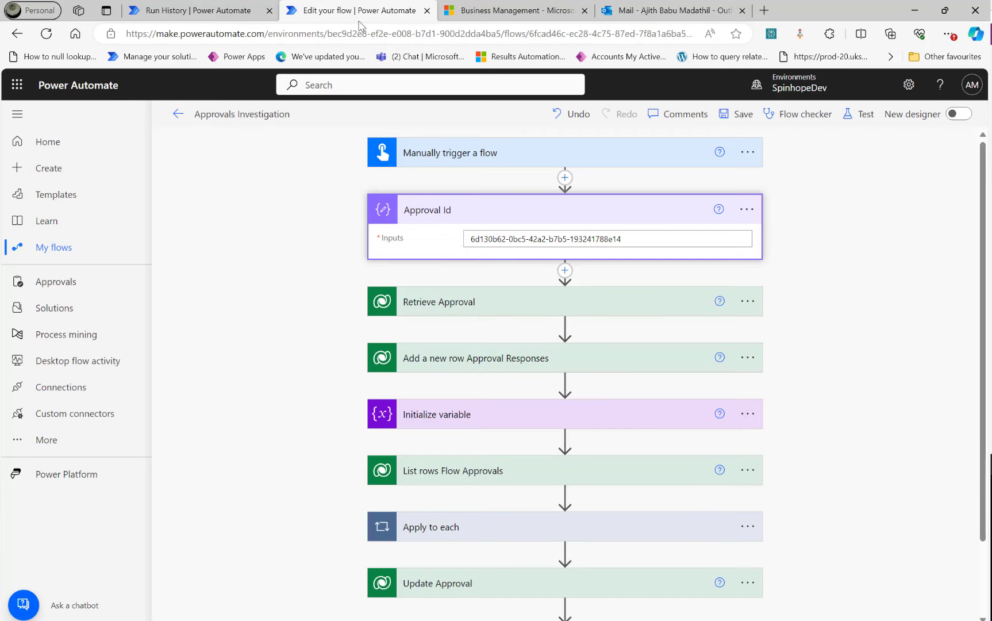
pyautogui.click(542, 238)
pyautogui.hotkey('ctrl', 'a')
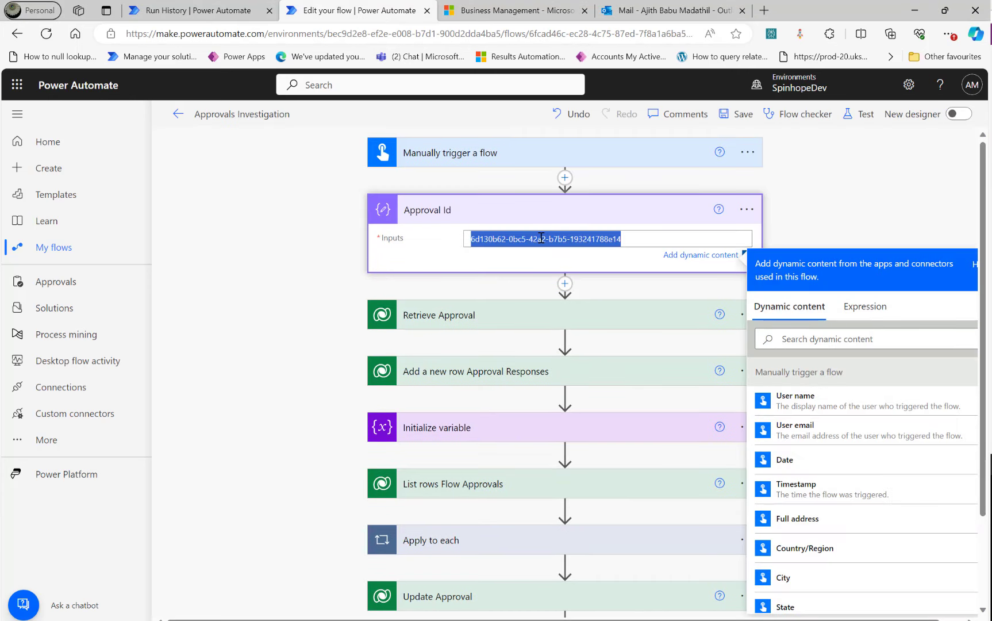
pyautogui.press('Delete')
pyautogui.write('8c1ea1e7-4f74-4530-bd23-450fd6c4f979')
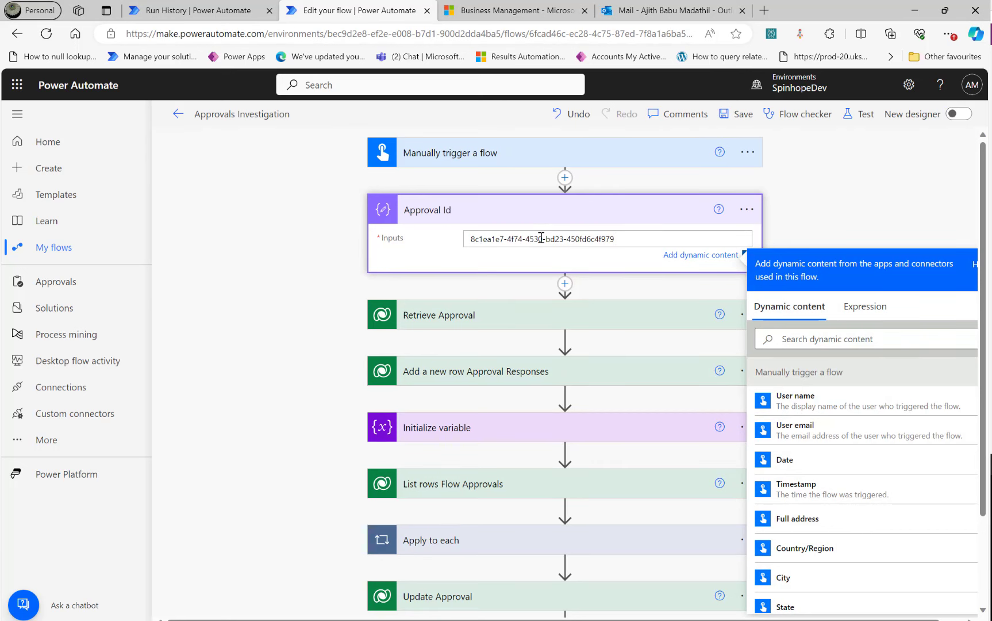
pyautogui.scroll(-1, 491, 288)
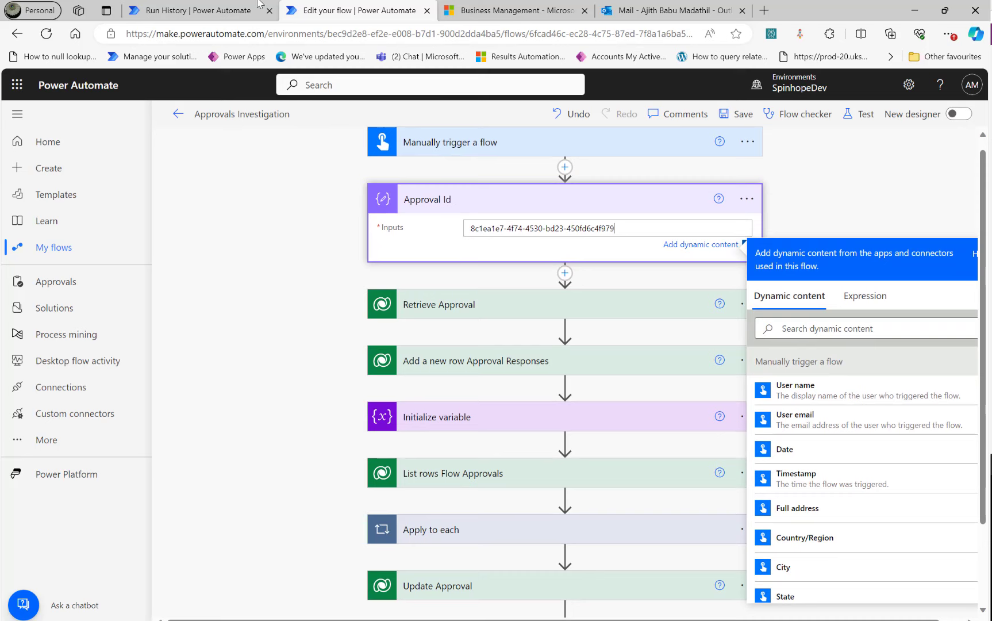
# Step: In the Create Approvals run, examine the Create an approval and Compose 2 details and locate the name value holding the approval id
pyautogui.click(196, 12)
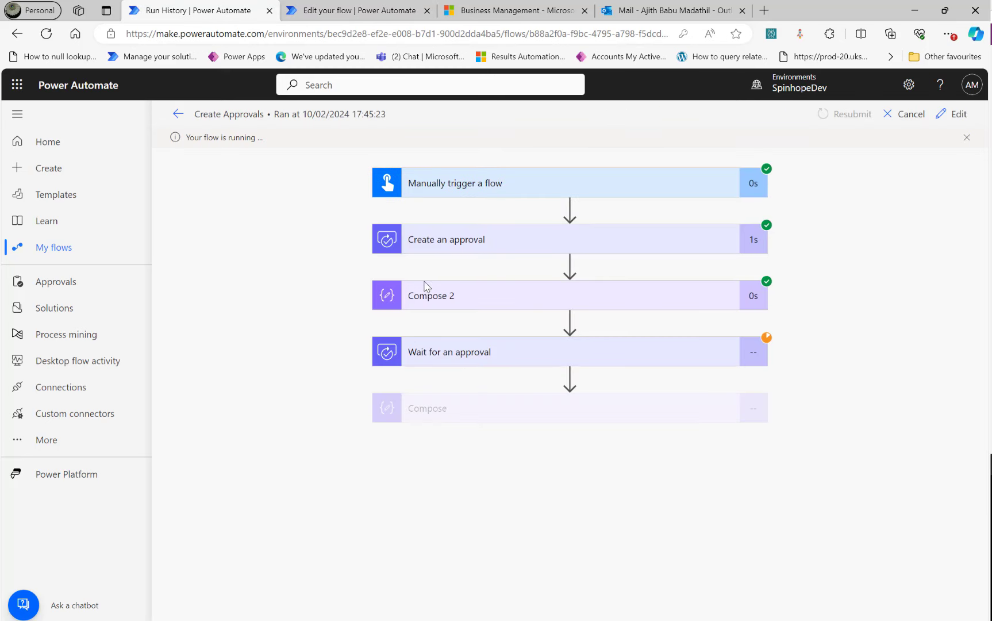
pyautogui.click(448, 241)
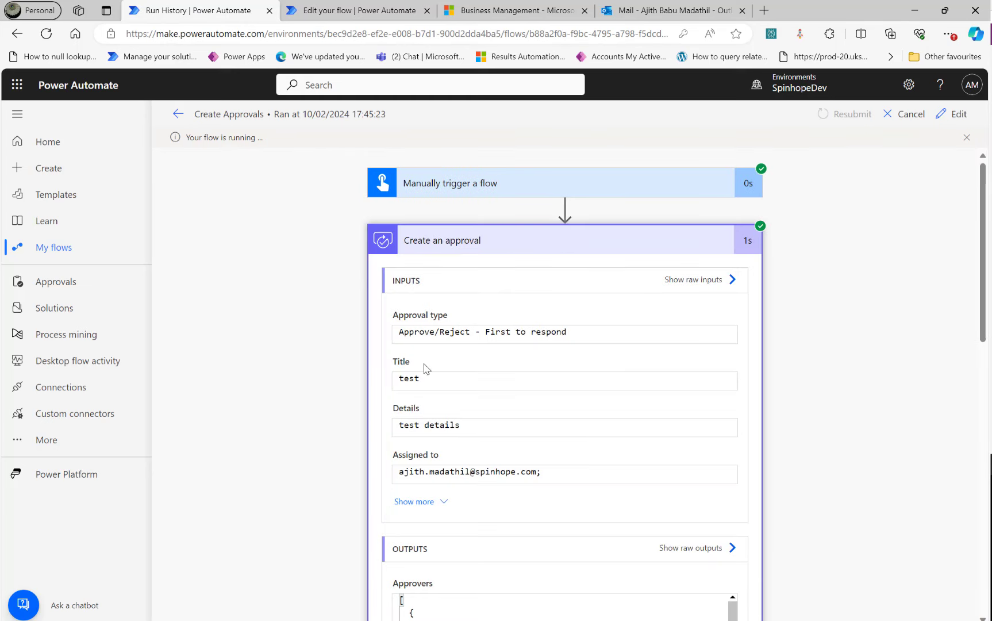
pyautogui.scroll(-10, 331, 394)
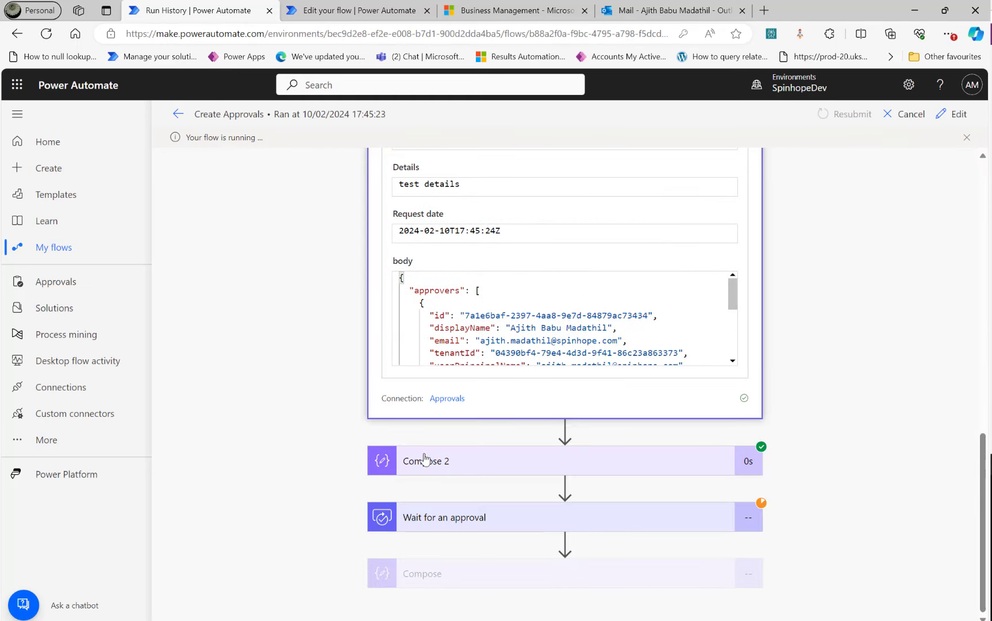
pyautogui.click(425, 460)
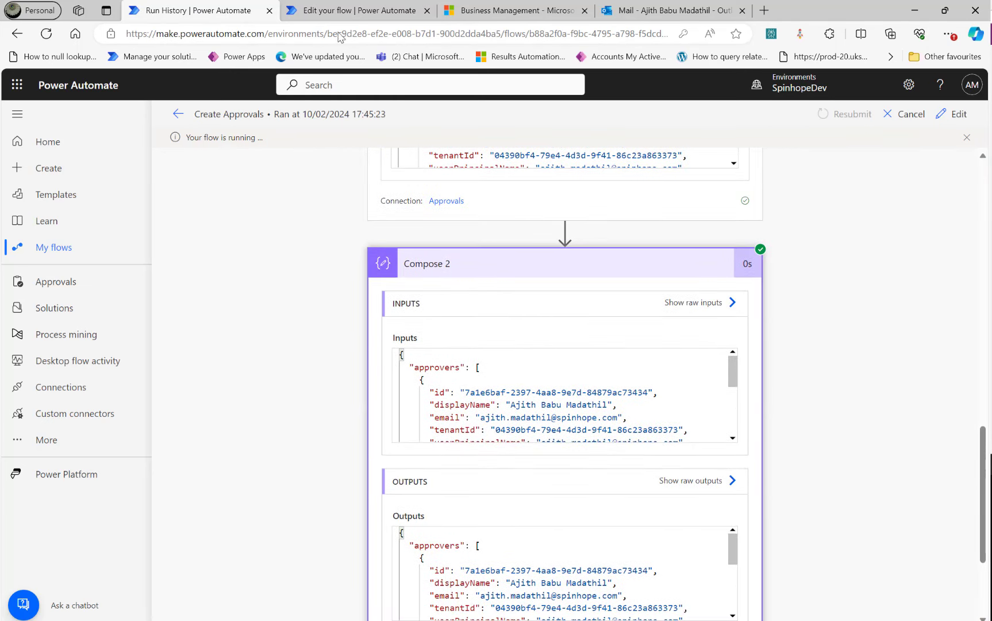
pyautogui.scroll(-3, 908, 412)
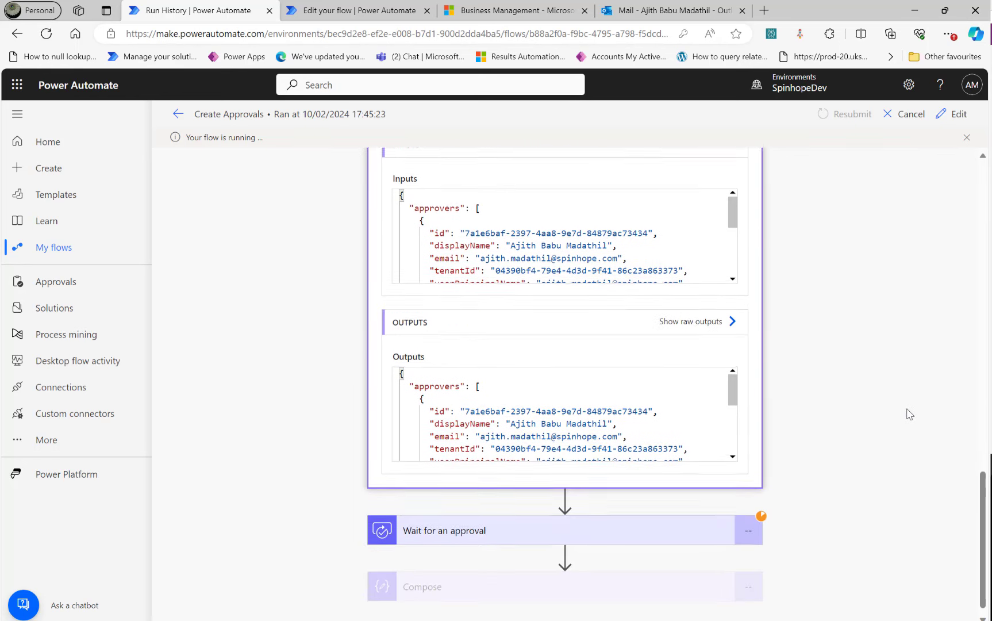
pyautogui.moveTo(735, 384); pyautogui.dragTo(727, 422)
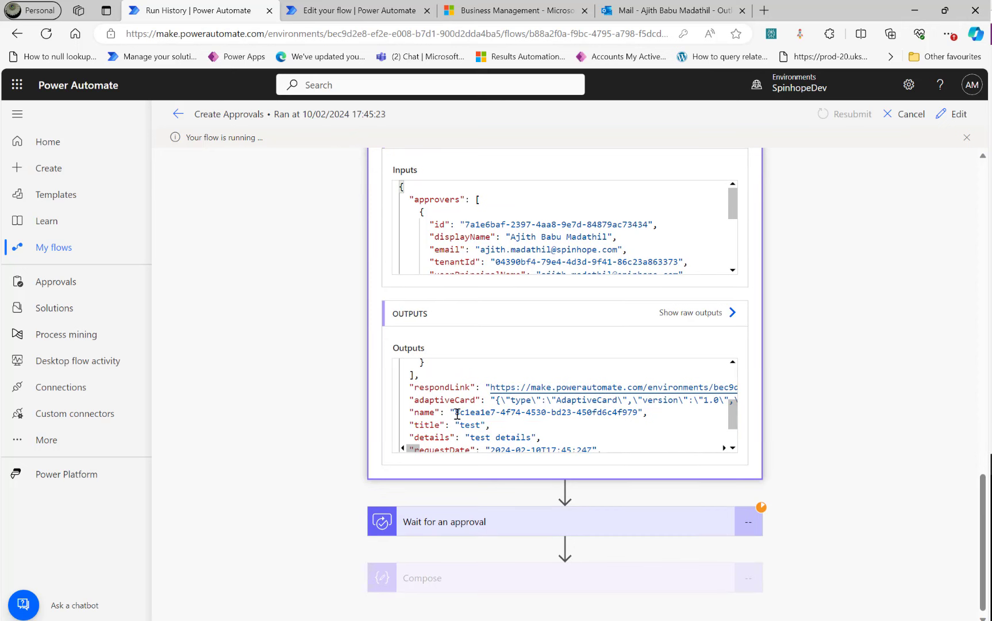
pyautogui.moveTo(457, 413); pyautogui.dragTo(635, 412)
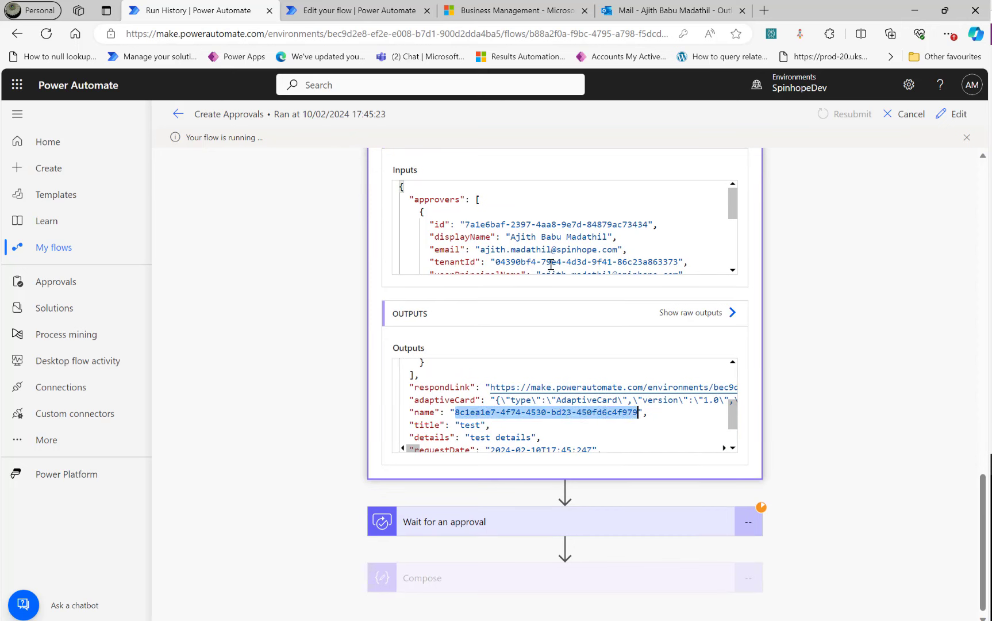
pyautogui.moveTo(467, 225); pyautogui.dragTo(650, 221)
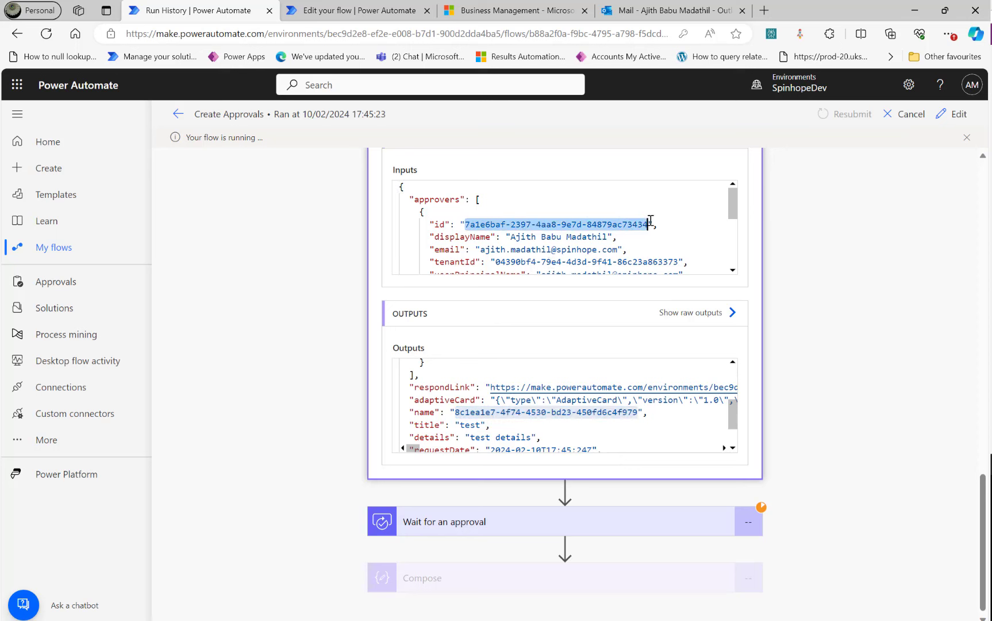
pyautogui.click(476, 399)
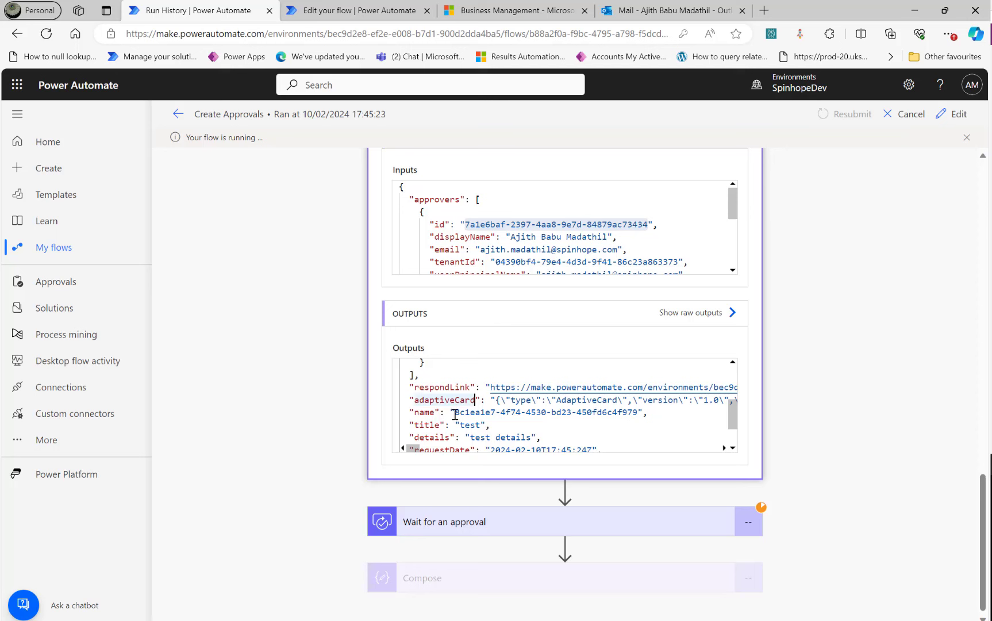
pyautogui.moveTo(455, 414); pyautogui.dragTo(633, 412)
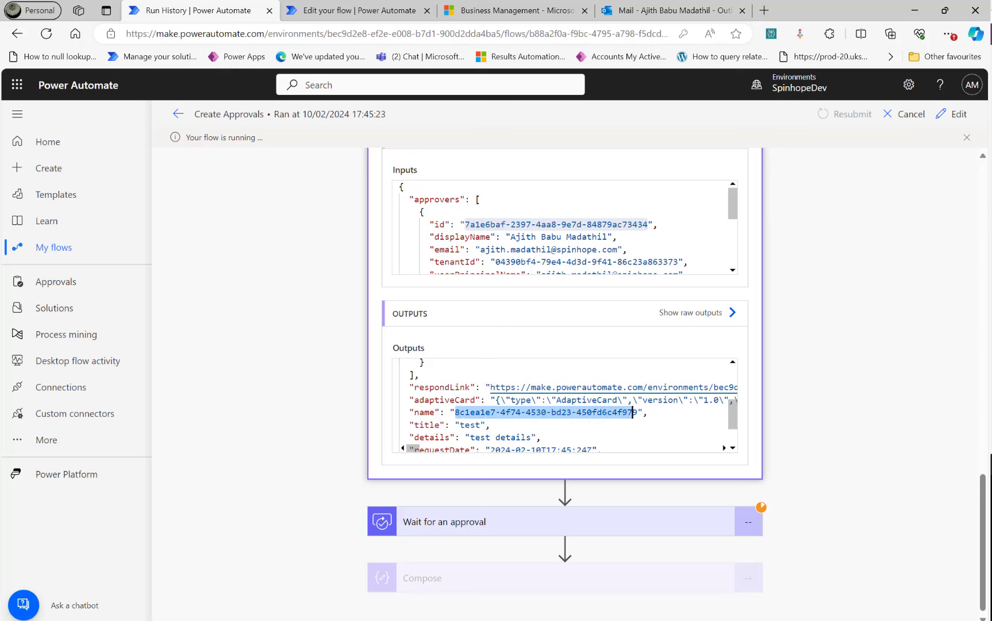
pyautogui.click(633, 412)
pyautogui.hotkey('ctrl', 'a')
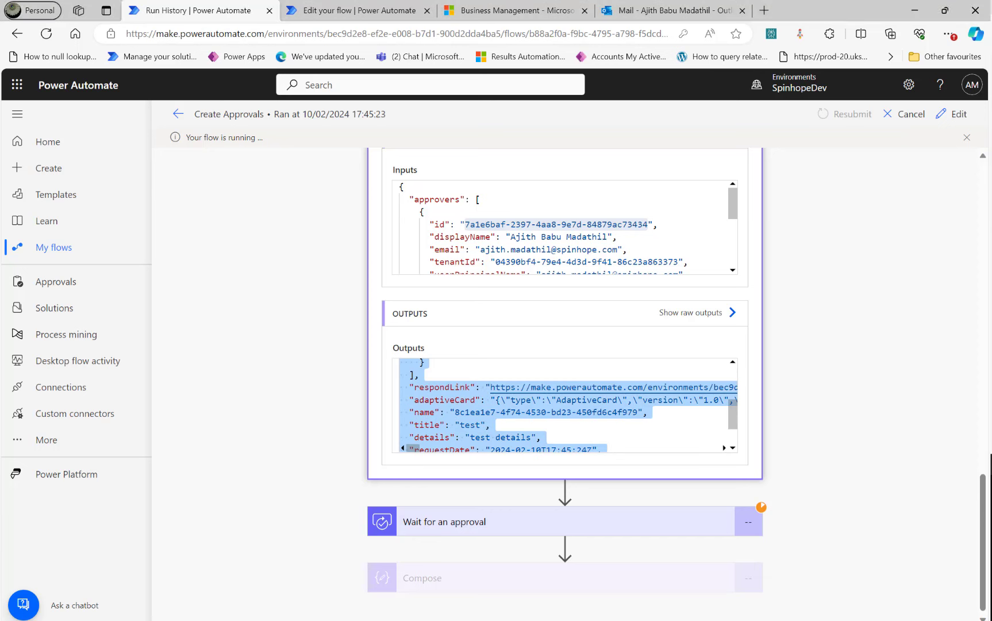
# Step: Return to the Approvals Investigation flow, then bring up the Advanced Find window and run a query on Flow Approvals
pyautogui.click(371, 16)
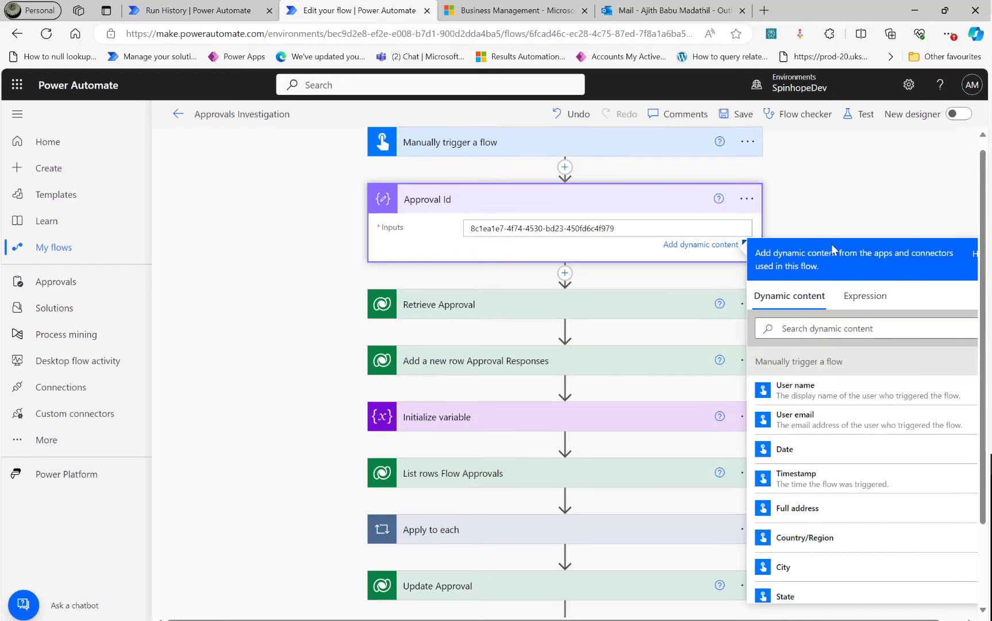
pyautogui.click(828, 216)
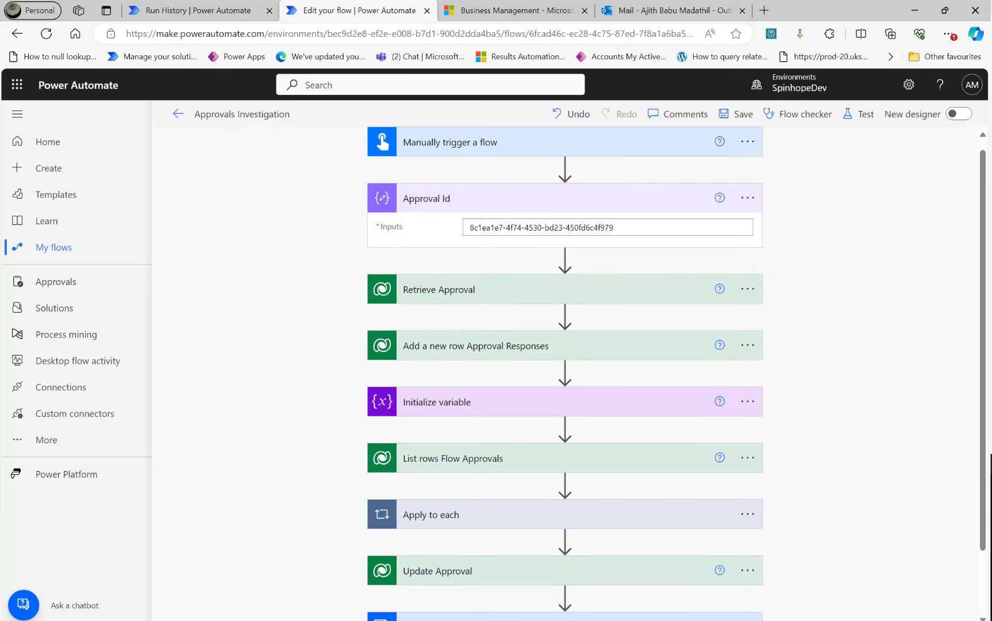
pyautogui.click(403, 592)
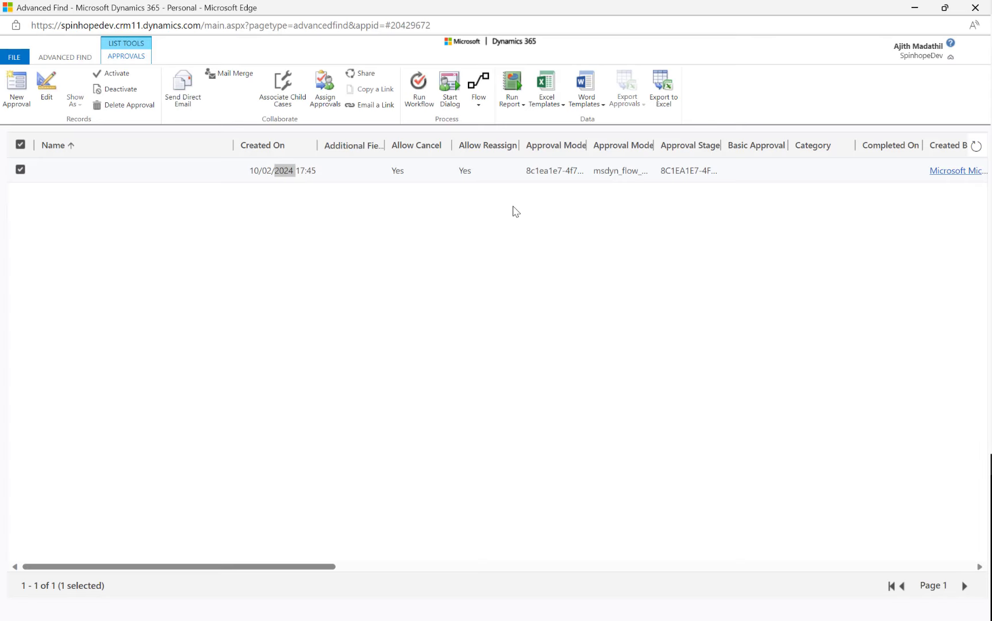
pyautogui.click(78, 60)
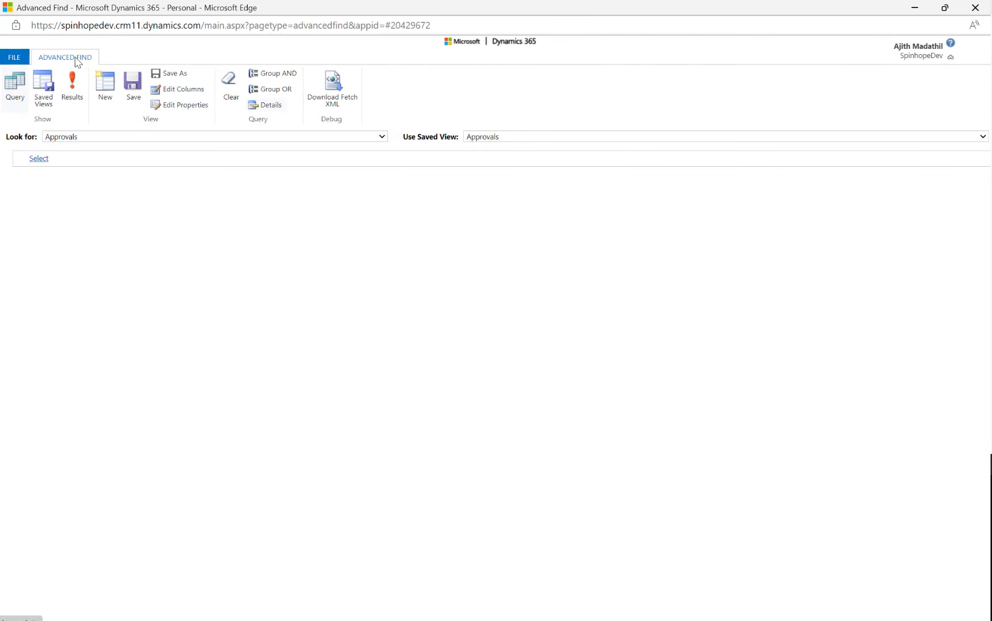
pyautogui.click(157, 137)
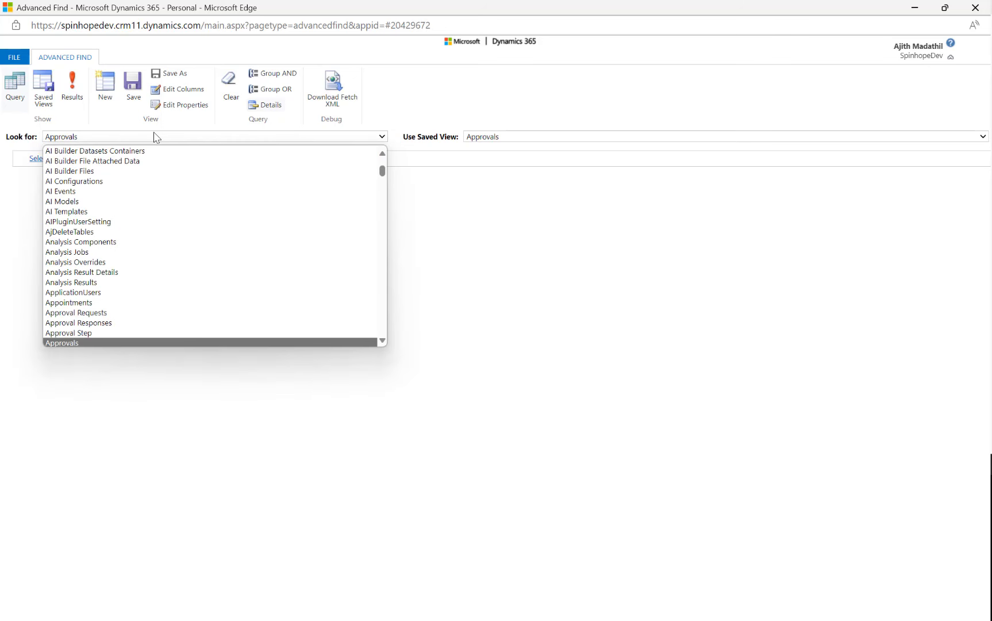
pyautogui.write('fl')
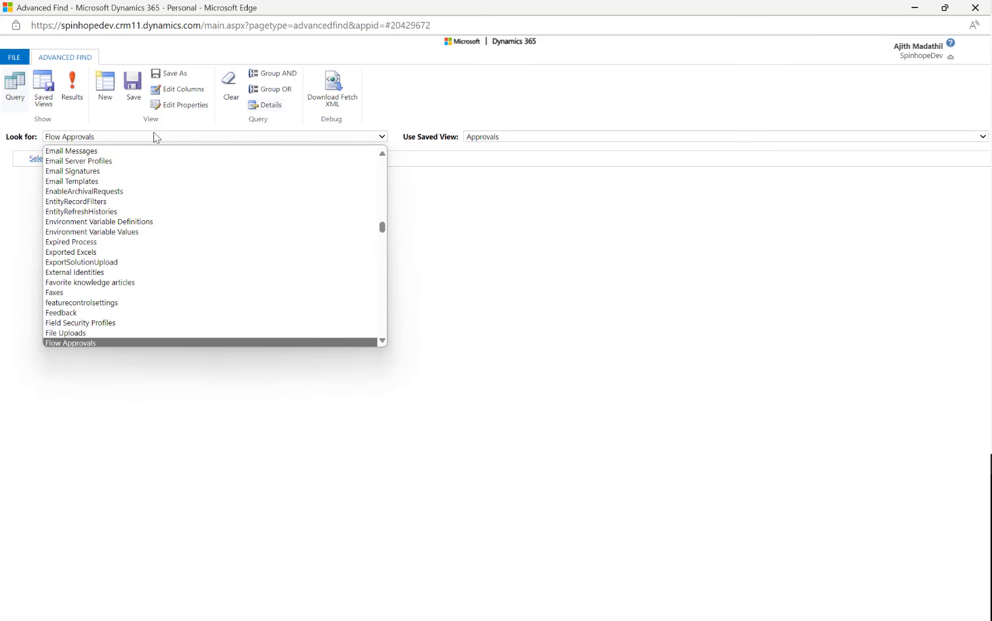
pyautogui.press('Return')
pyautogui.click(71, 109)
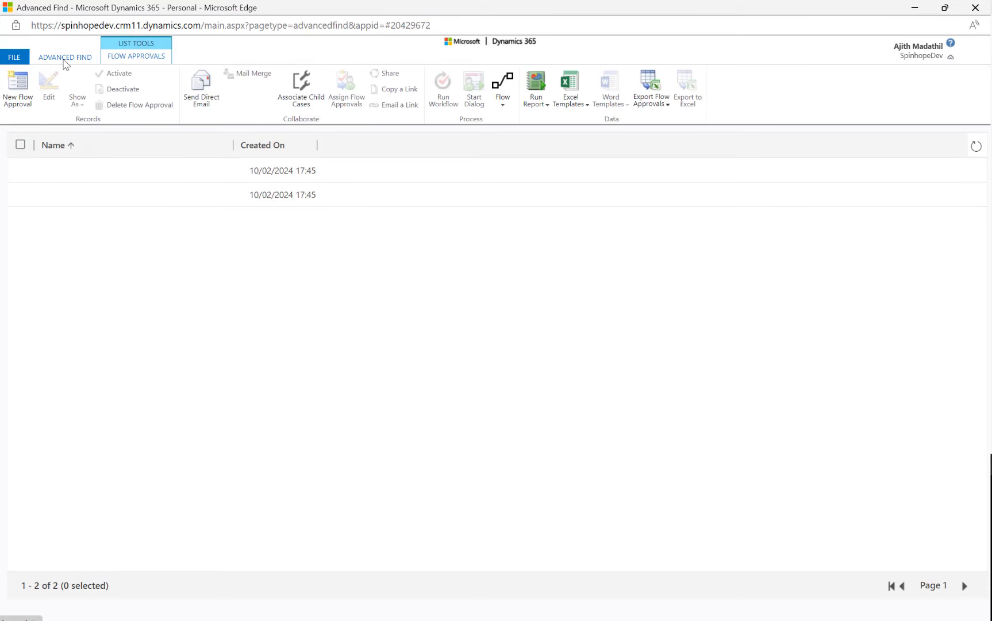
# Step: Rerun the Flow Approvals query with the saved view FlowApprovals
pyautogui.click(65, 58)
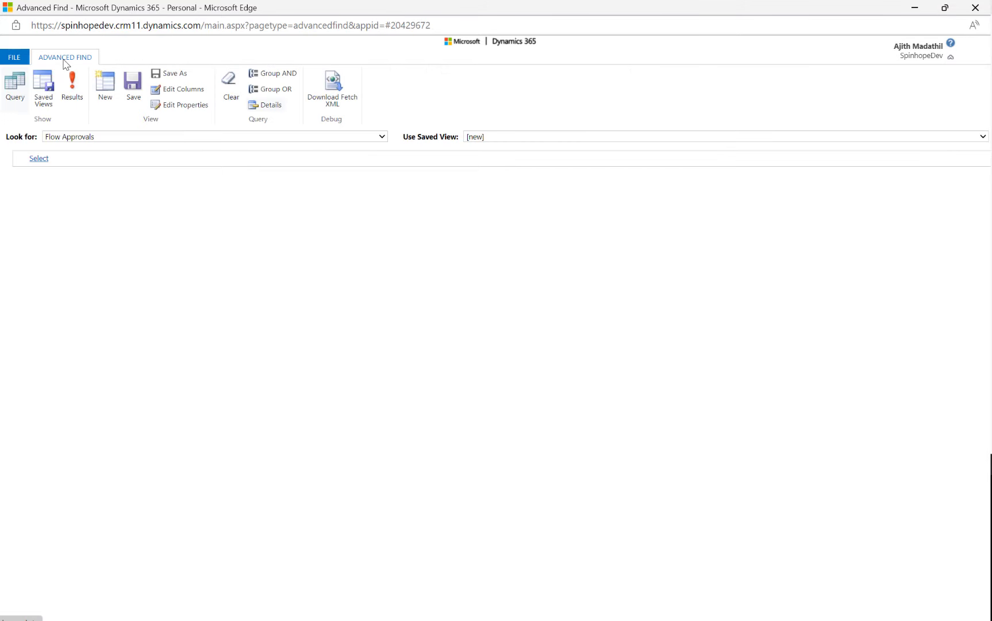
pyautogui.click(483, 139)
pyautogui.click(510, 201)
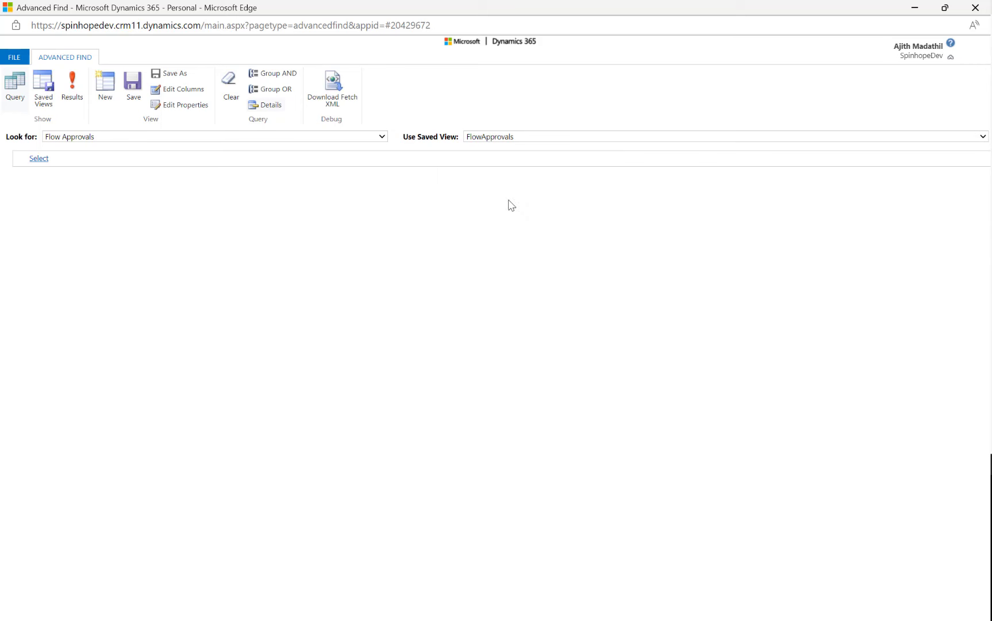
pyautogui.click(72, 99)
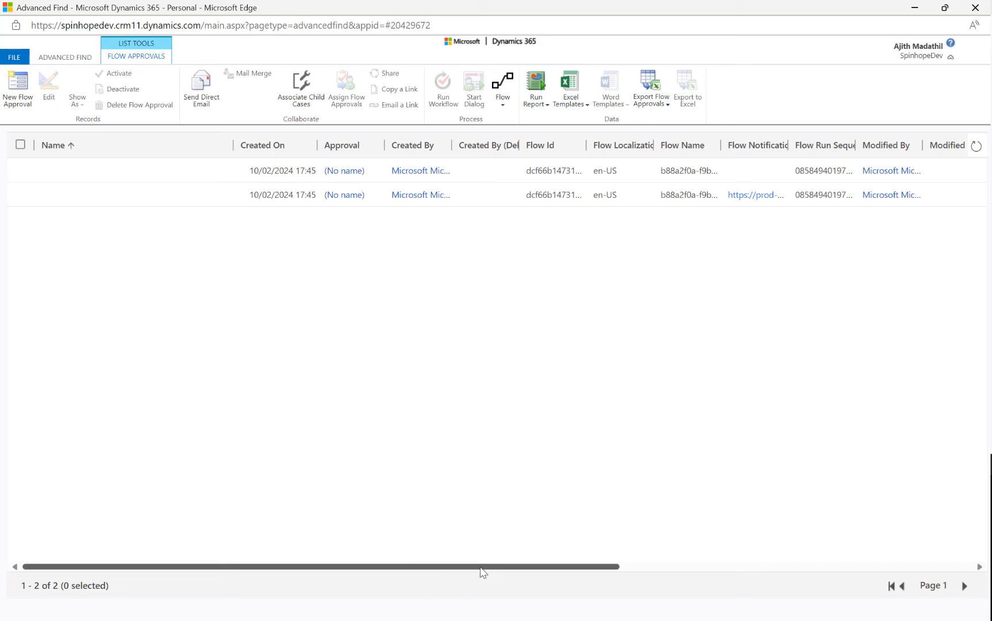
# Step: Examine the Flow Approvals result columns through Status Reason, briefly opening and closing the first row's linked approval
pyautogui.moveTo(484, 569); pyautogui.dragTo(801, 581)
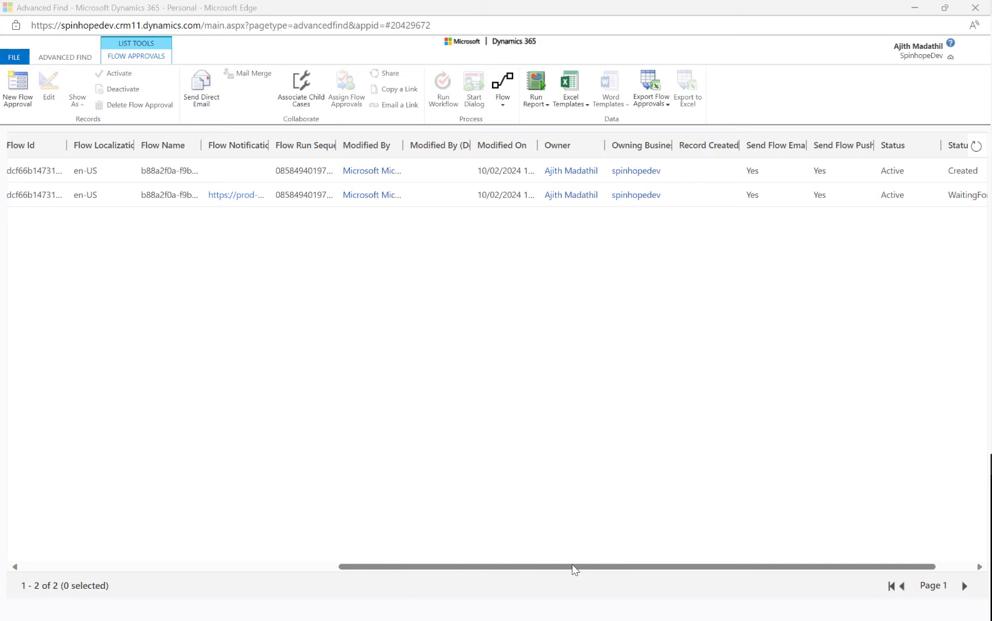
pyautogui.moveTo(599, 571); pyautogui.dragTo(716, 572)
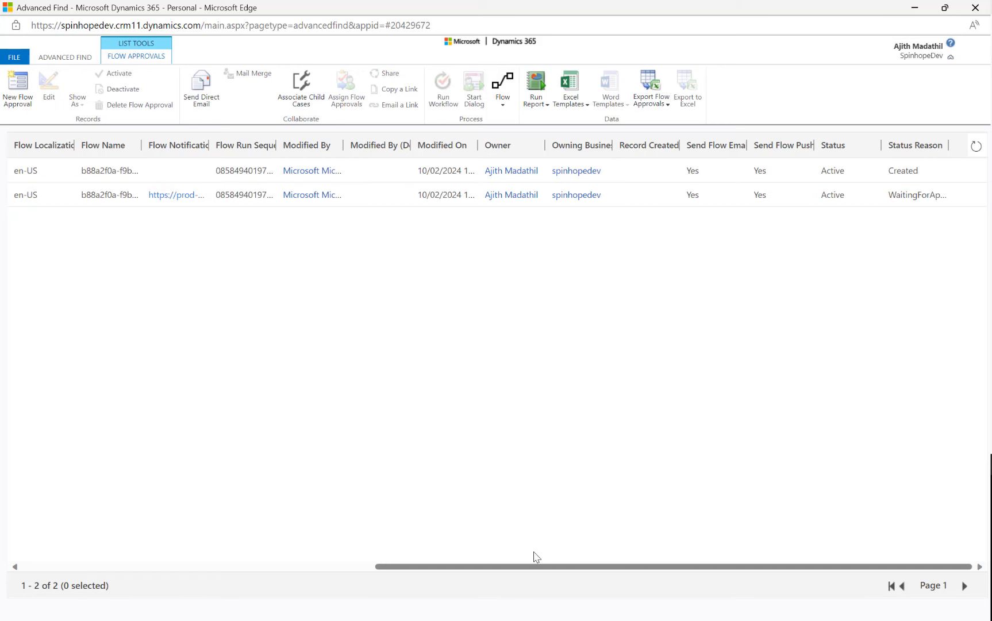
pyautogui.moveTo(500, 568); pyautogui.dragTo(216, 567)
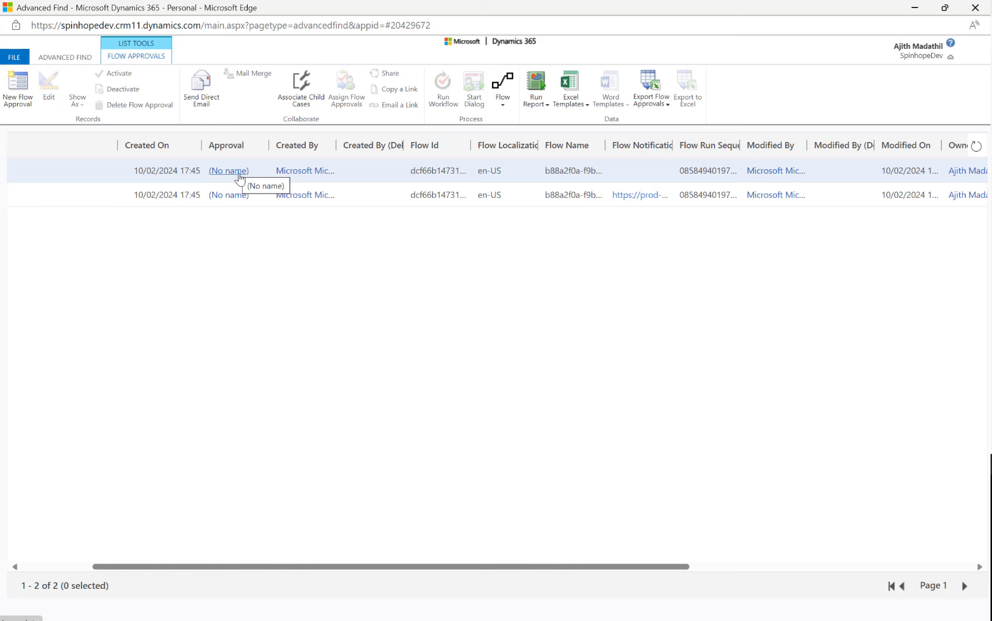
pyautogui.click(229, 171)
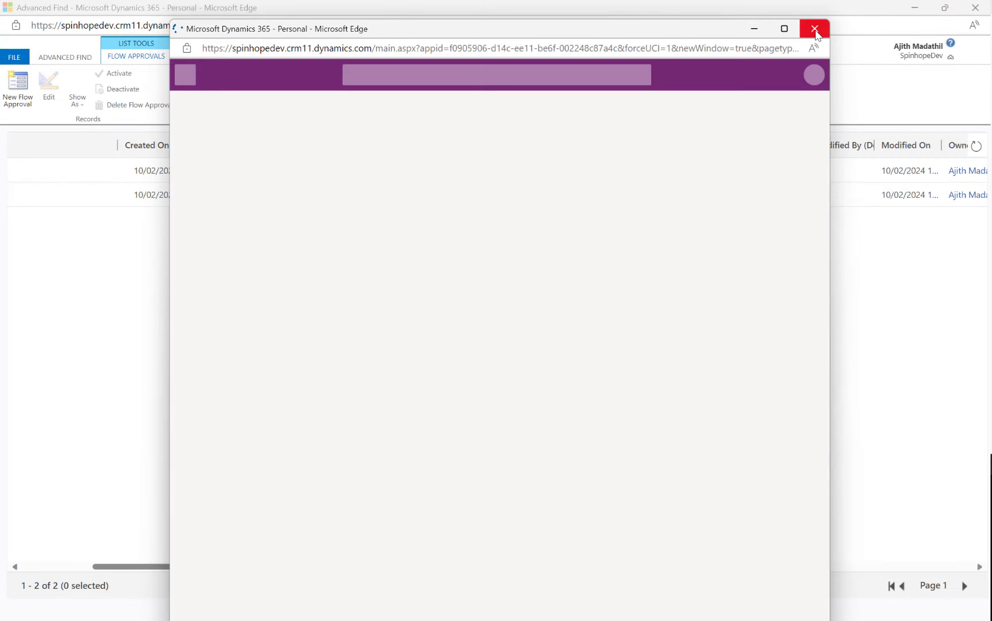
pyautogui.click(815, 28)
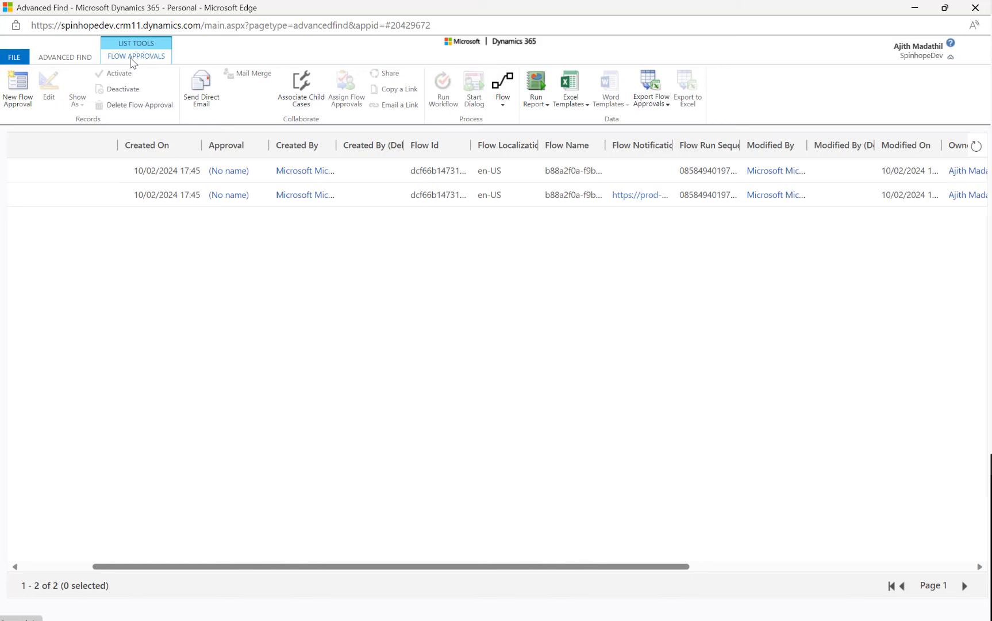
pyautogui.moveTo(510, 567); pyautogui.dragTo(700, 565)
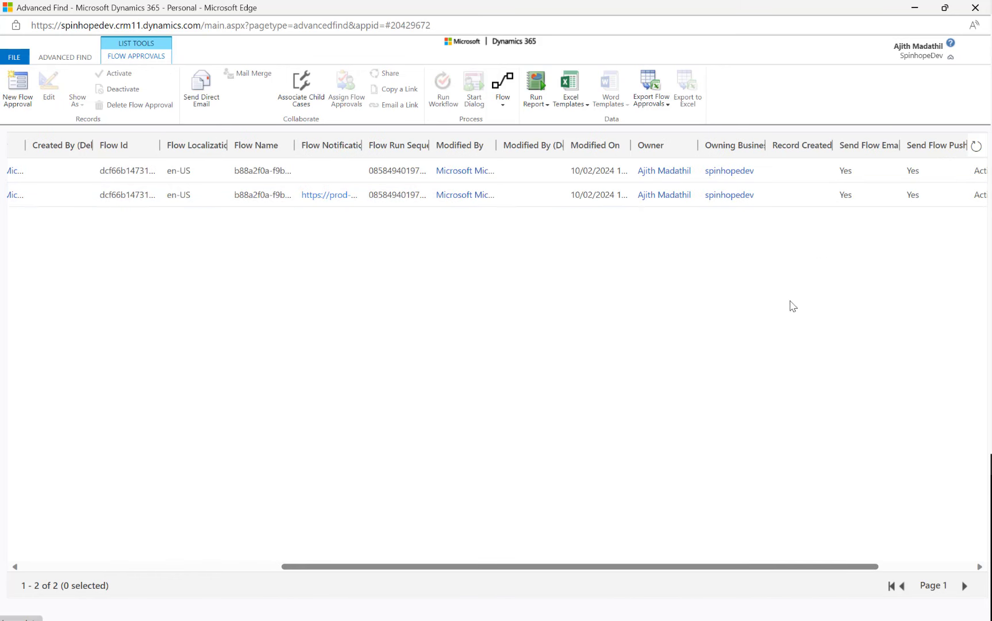
pyautogui.moveTo(706, 566); pyautogui.dragTo(807, 567)
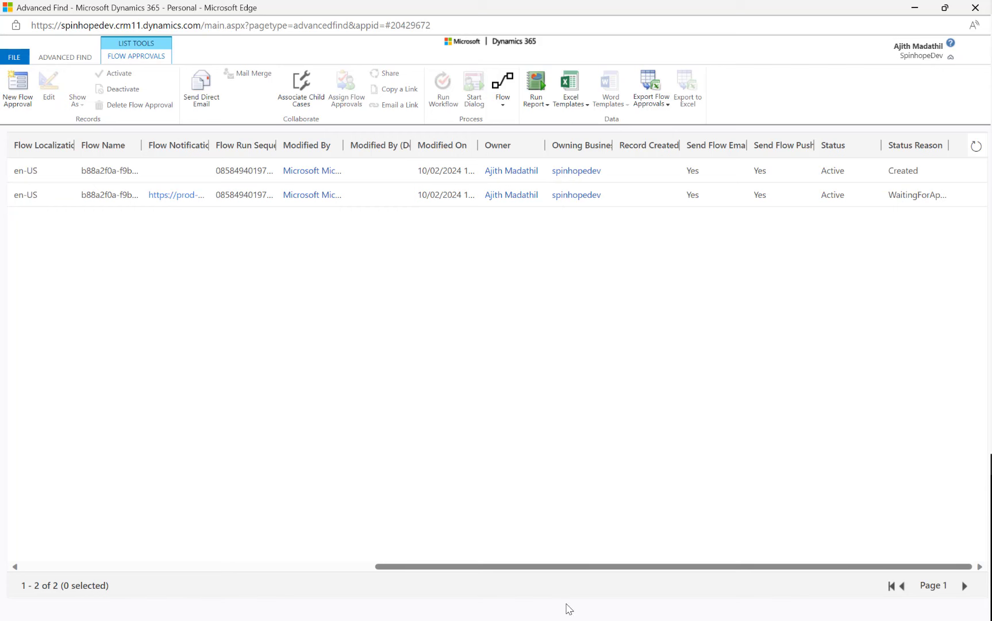
pyautogui.moveTo(534, 567); pyautogui.dragTo(326, 430)
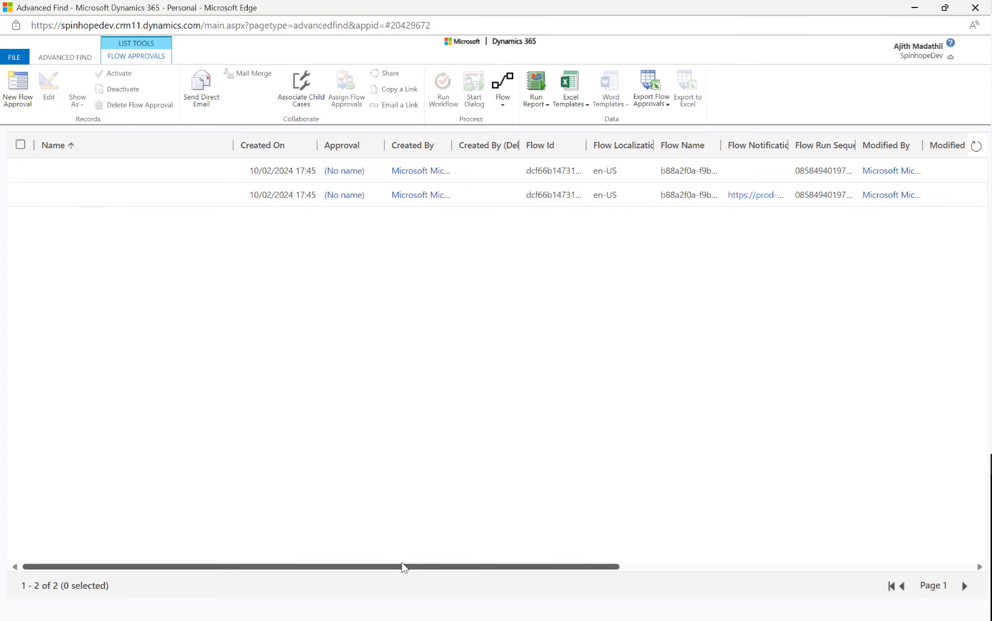
pyautogui.moveTo(404, 569); pyautogui.dragTo(764, 578)
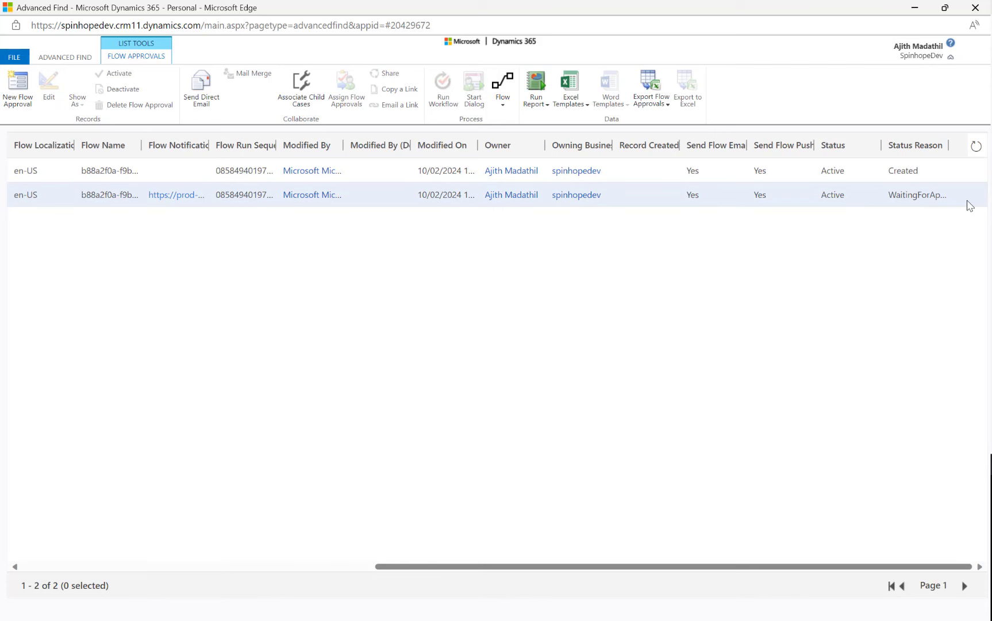
# Step: Change the Advanced Find query to look for Approval Requests
pyautogui.click(75, 56)
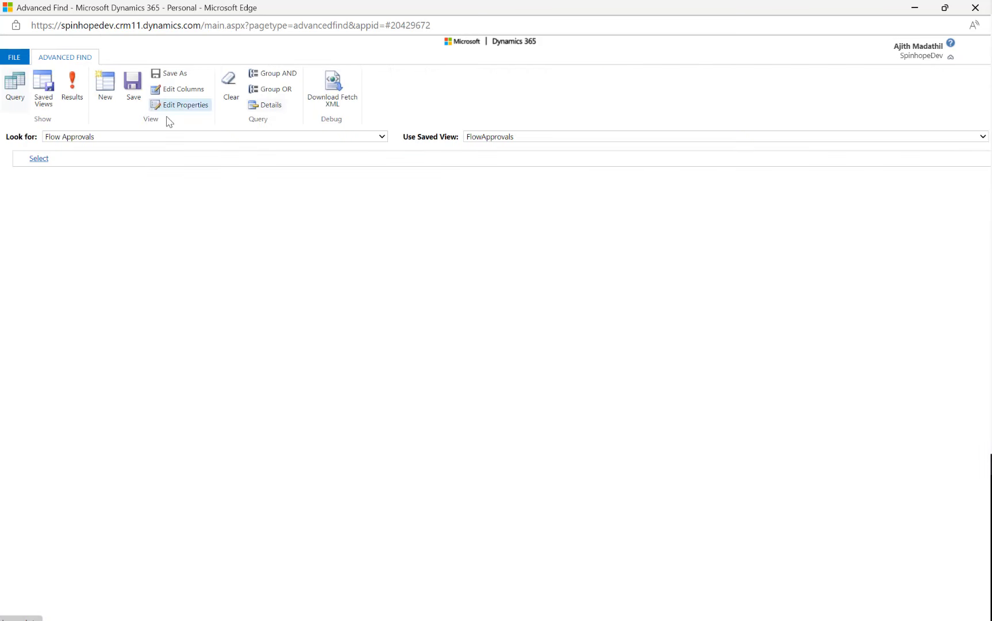
pyautogui.click(179, 138)
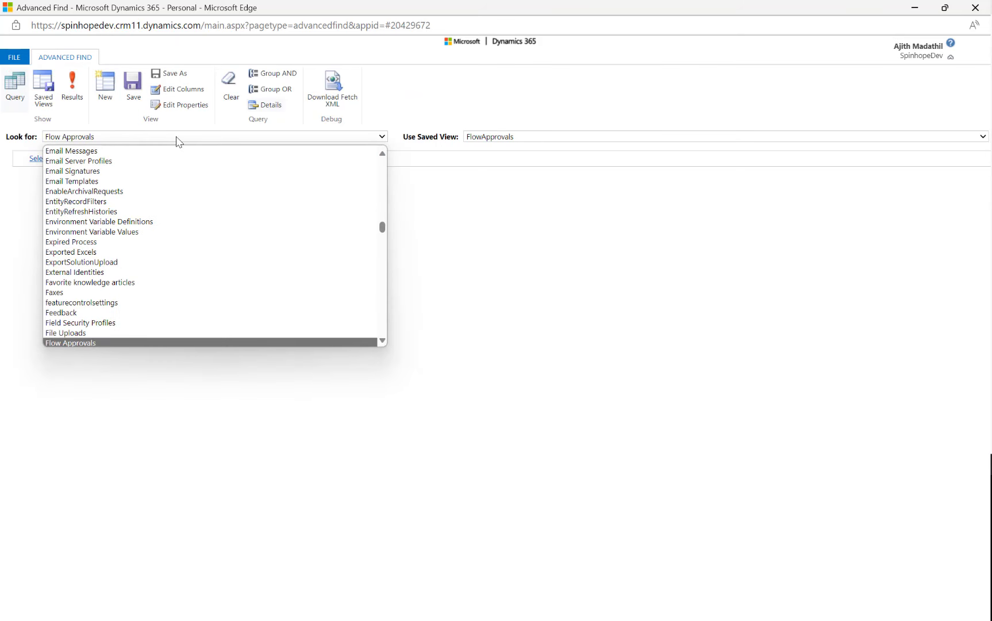
pyautogui.press('Down')
pyautogui.press('Down')
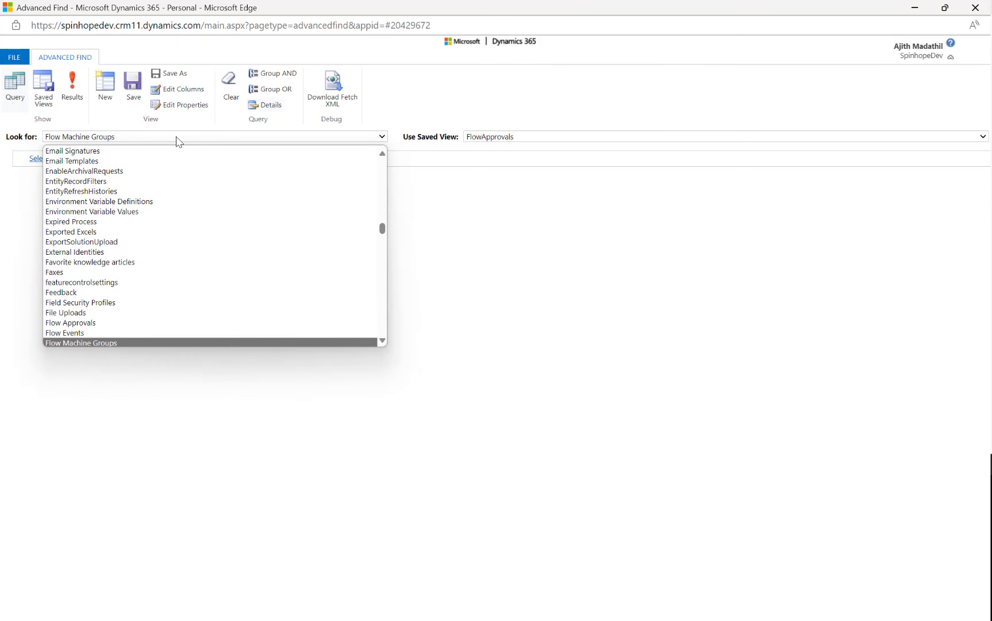
pyautogui.write('app')
pyautogui.press('Down')
pyautogui.press('Down')
pyautogui.press('Down')
pyautogui.press('Down')
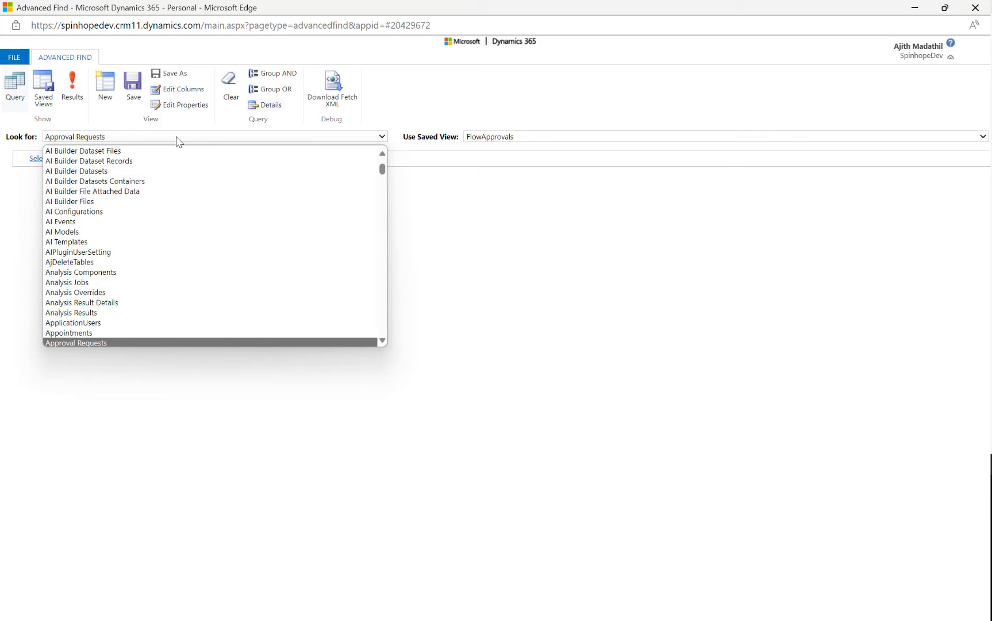
pyautogui.press('Up')
pyautogui.press('Up')
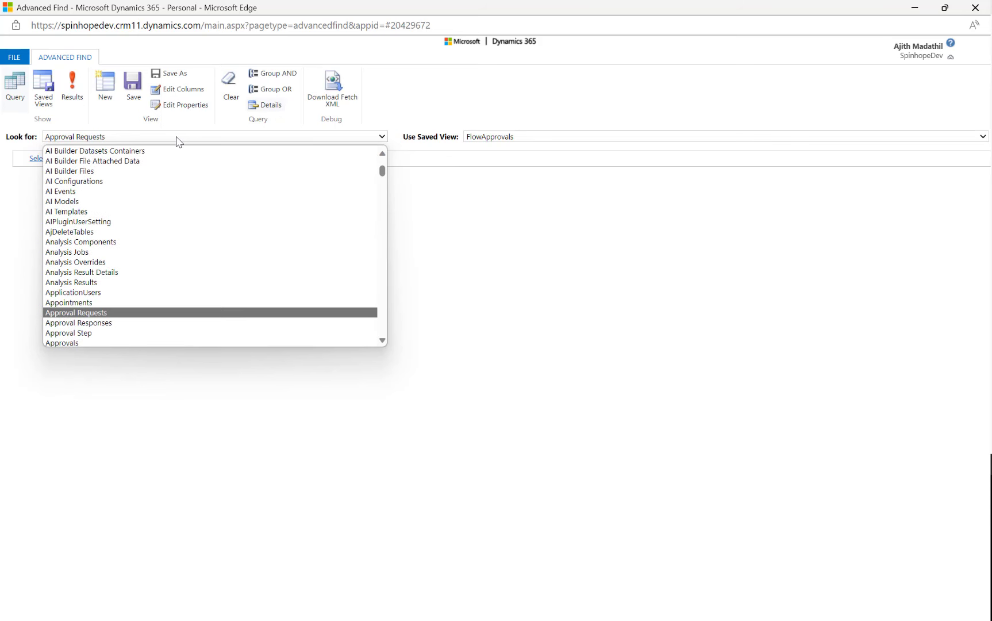
pyautogui.press('Return')
# Step: Run the query with the saved view Approval Requests and examine the result columns through Response Options, Stage and Status
pyautogui.click(525, 138)
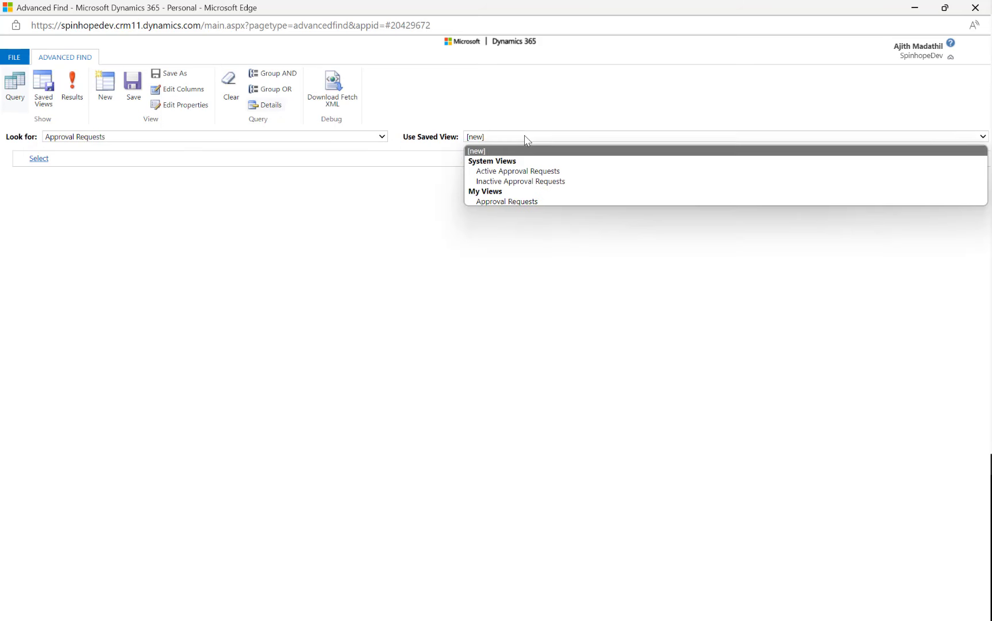
pyautogui.click(511, 201)
pyautogui.click(72, 86)
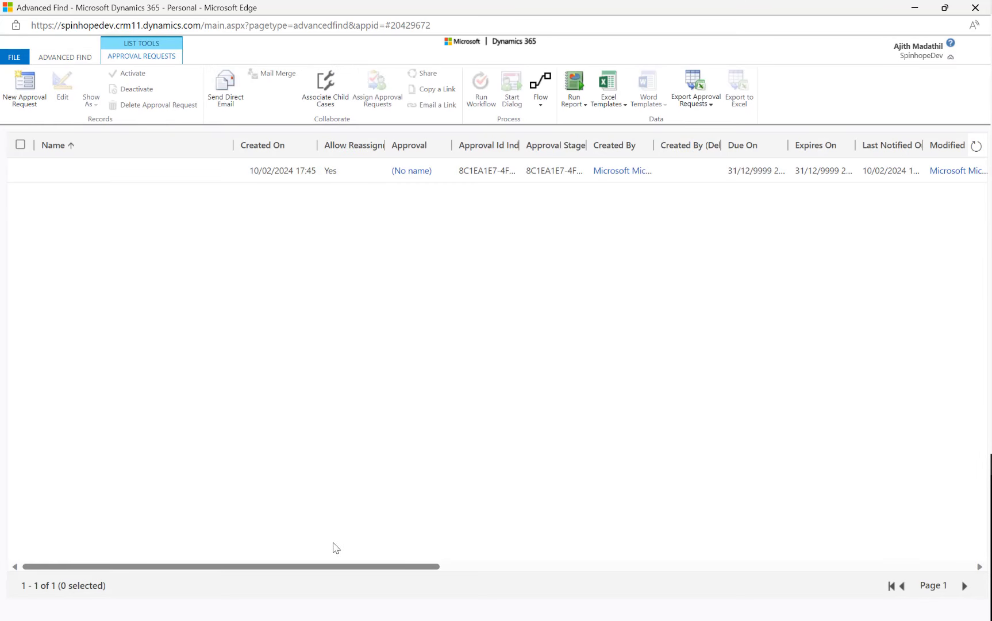
pyautogui.moveTo(337, 569); pyautogui.dragTo(394, 557)
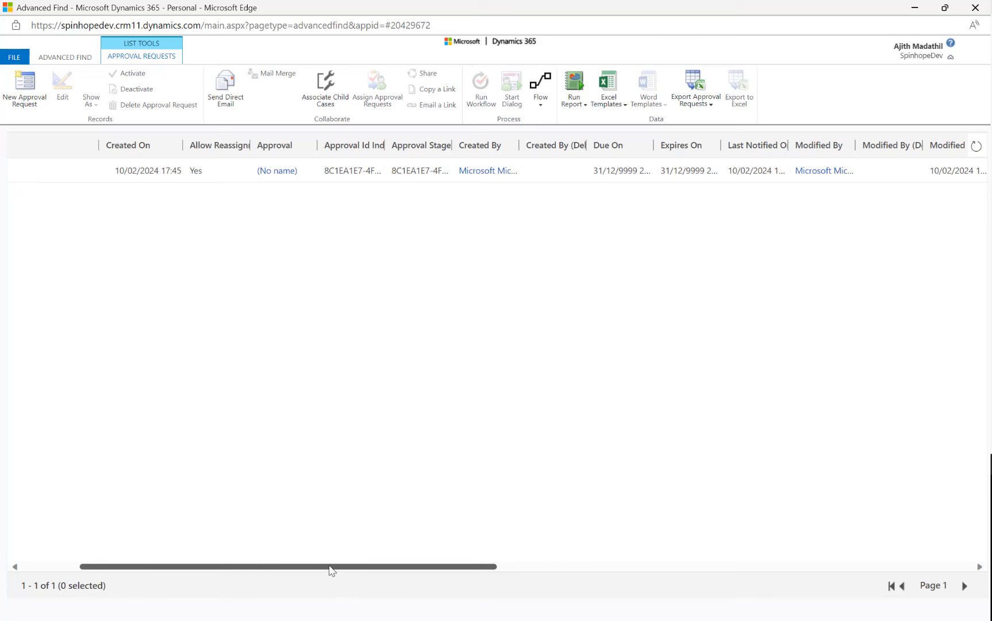
pyautogui.moveTo(331, 570); pyautogui.dragTo(746, 576)
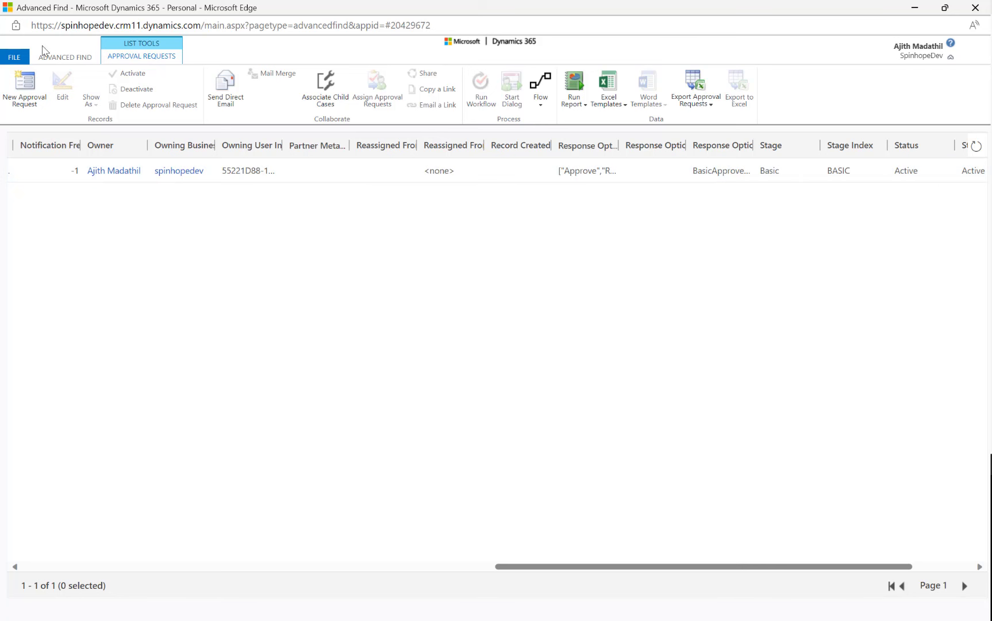
# Step: Change the Advanced Find query to Approval Responses and run it
pyautogui.click(51, 55)
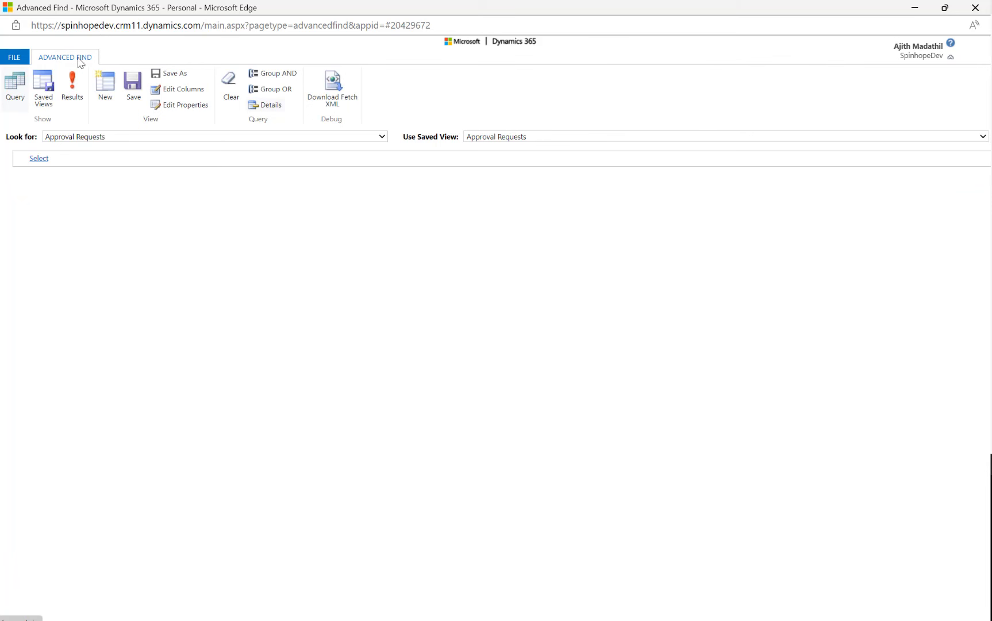
pyautogui.click(218, 137)
pyautogui.press('Down')
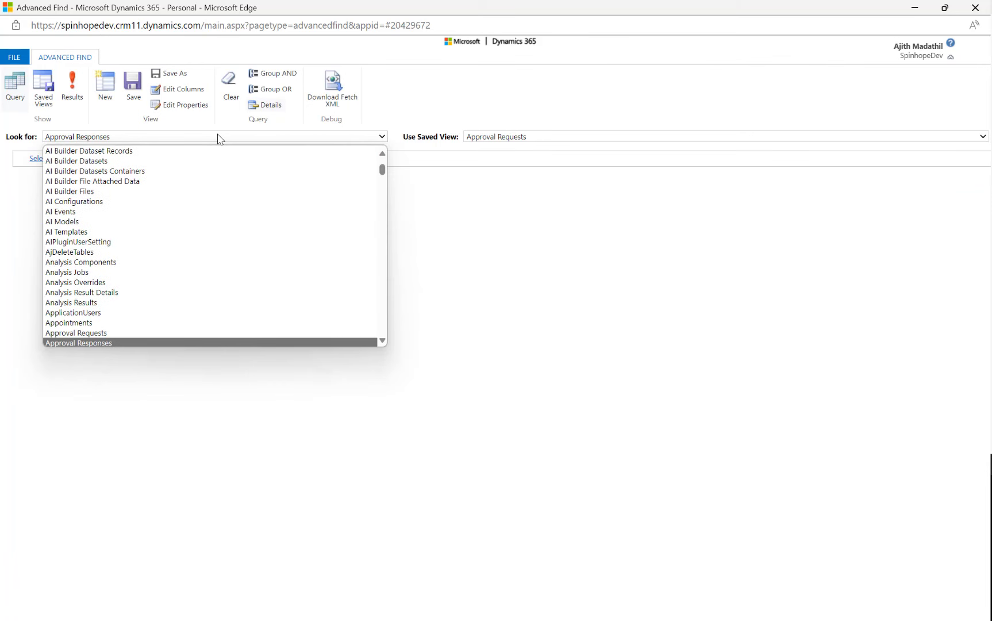
pyautogui.press('Down')
pyautogui.press('Up')
pyautogui.press('Return')
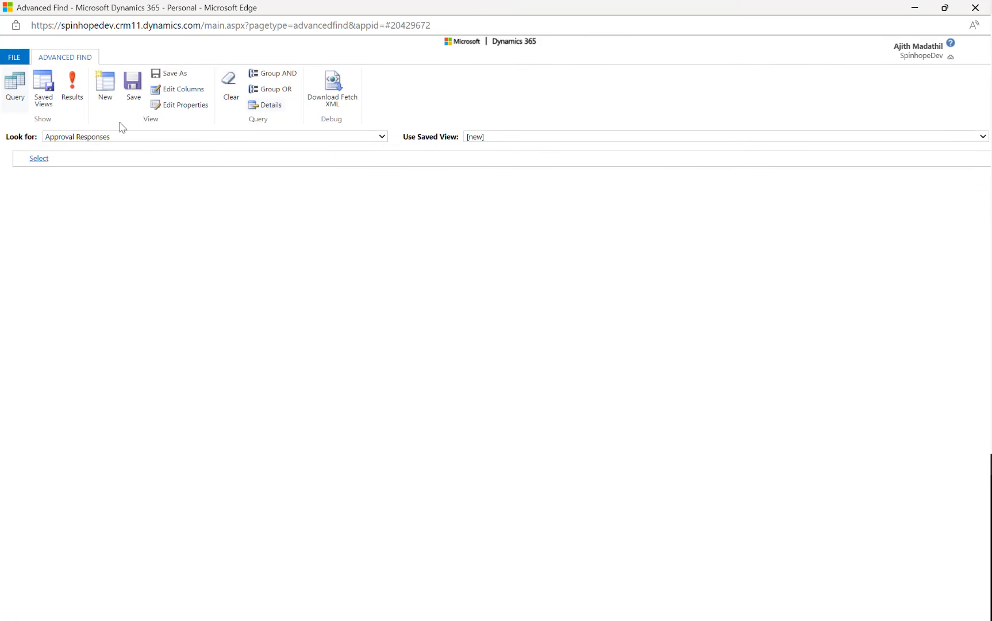
pyautogui.click(73, 98)
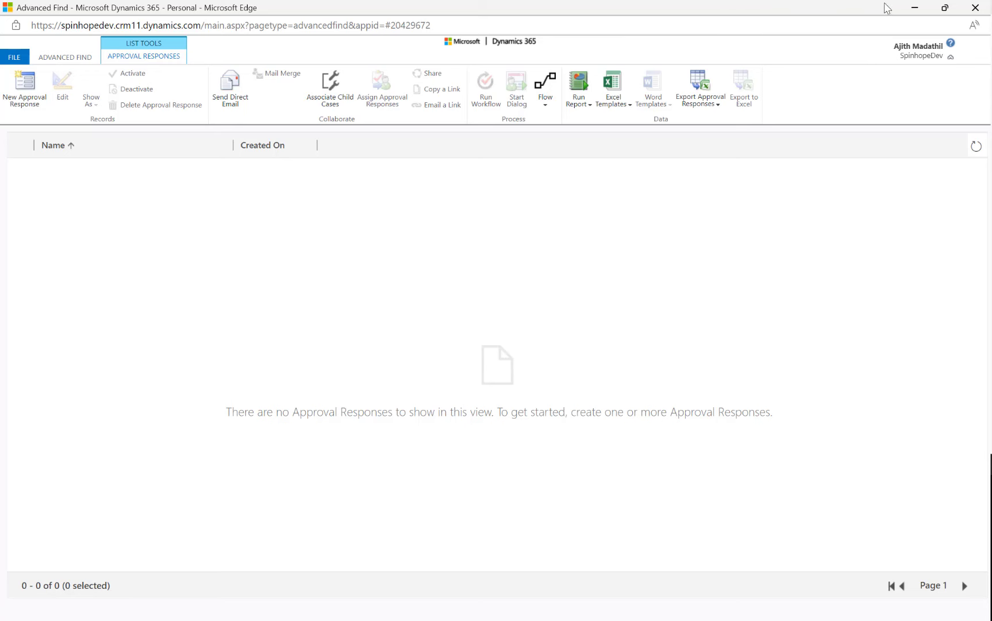
# Step: Minimize Advanced Find and highlight the id in the Approval Id action of the Approvals Investigation flow
pyautogui.click(915, 7)
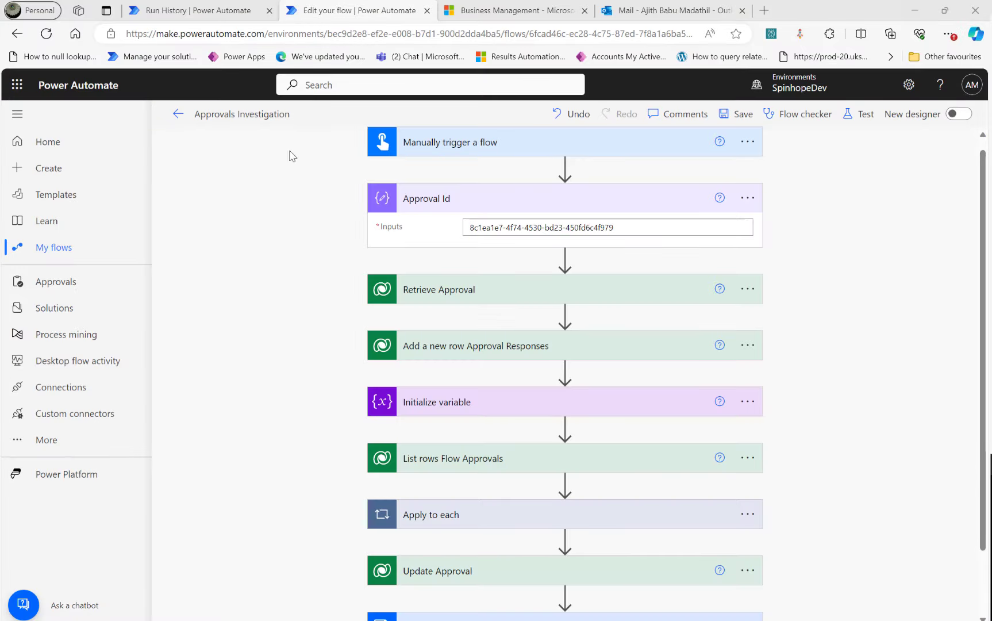
pyautogui.click(236, 238)
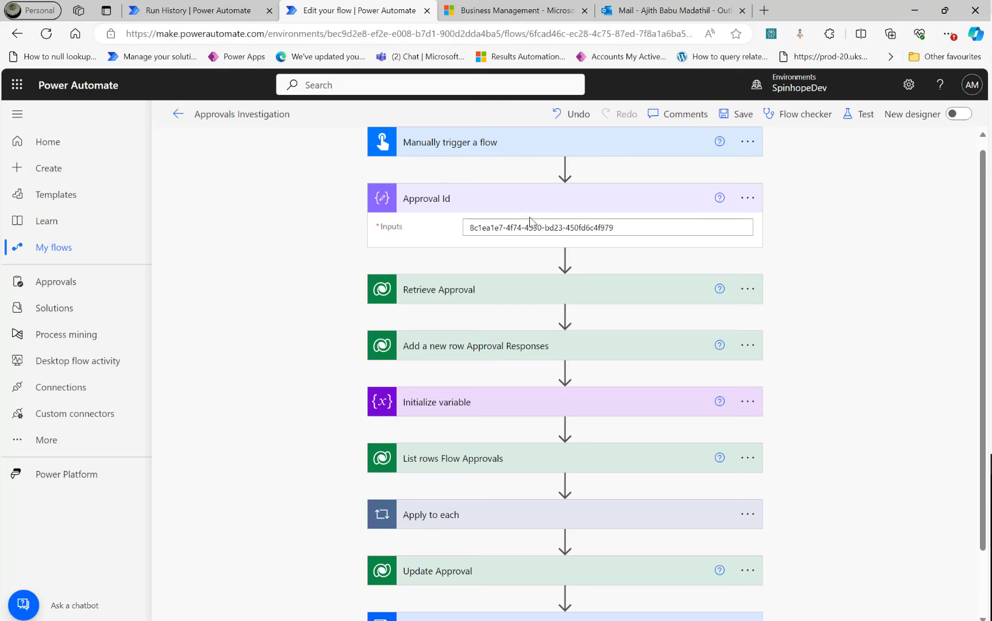
pyautogui.tripleClick(646, 228)
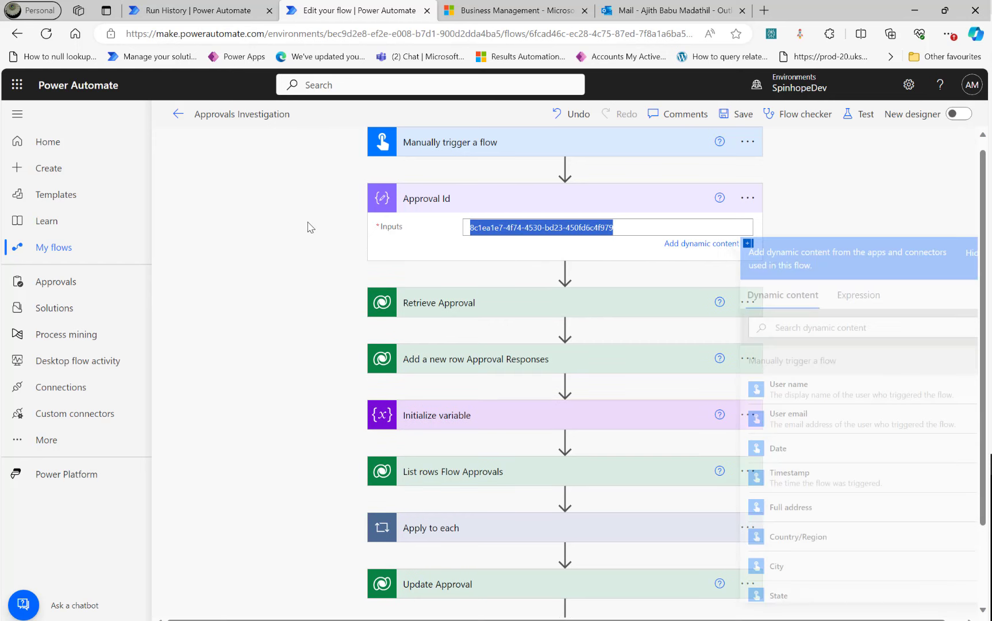
# Step: Expand the Retrieve Approval action with its advanced options, plus the Add a new row Approval Responses action
pyautogui.click(448, 309)
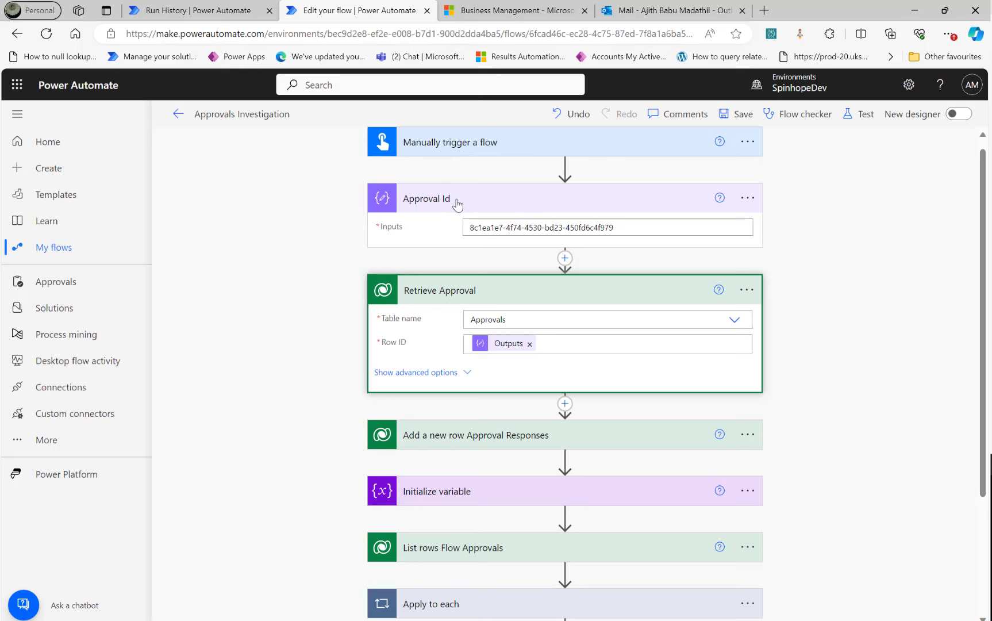
pyautogui.click(441, 372)
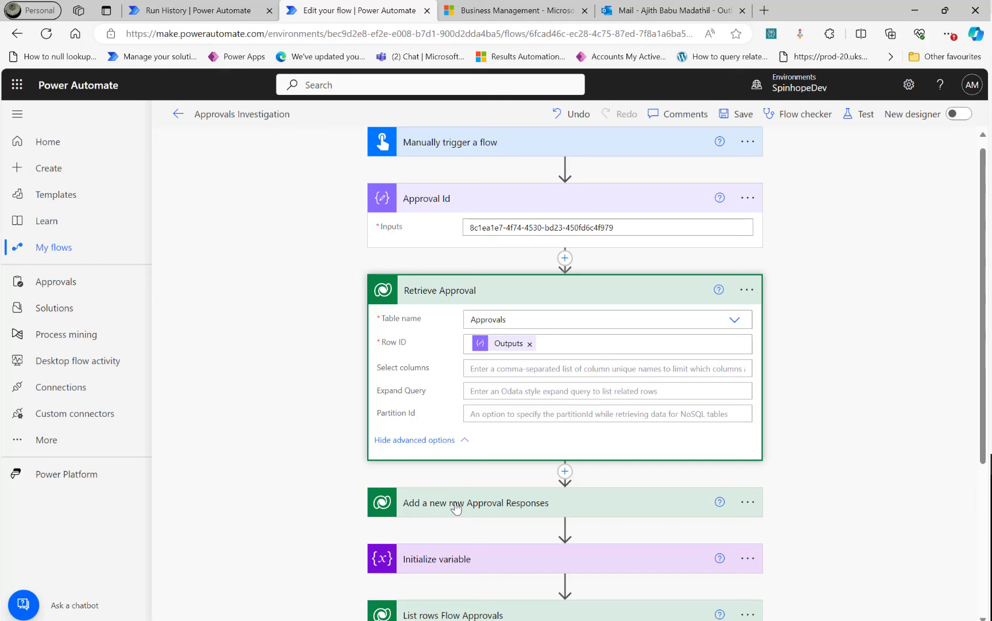
pyautogui.click(380, 490)
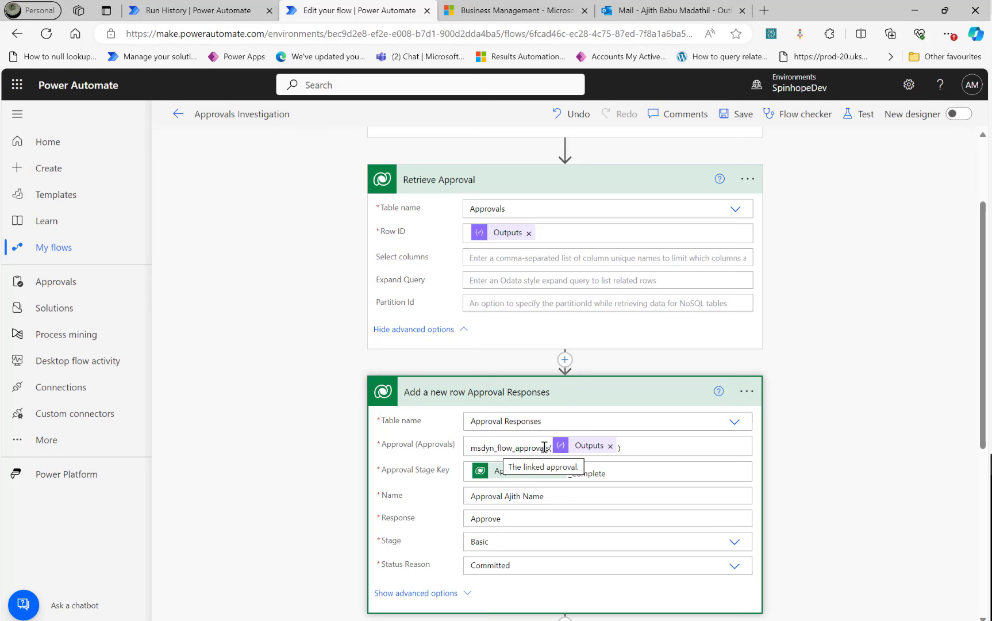
# Step: View the approval email in Outlook, return to the Power Automate flow and examine the Approval (Approvals) field of the Approval Responses action
pyautogui.click(641, 10)
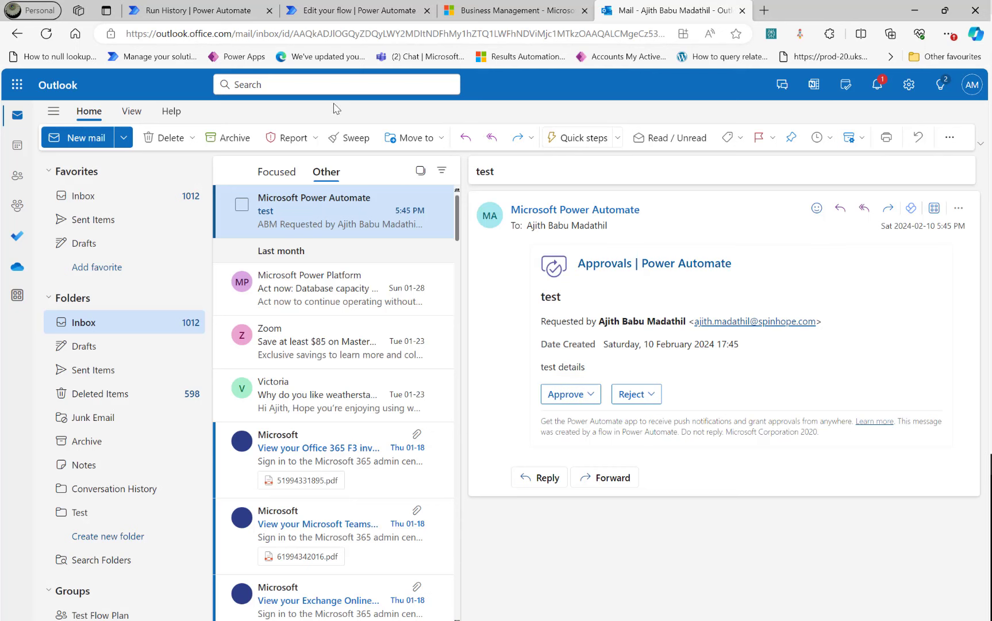
pyautogui.click(349, 9)
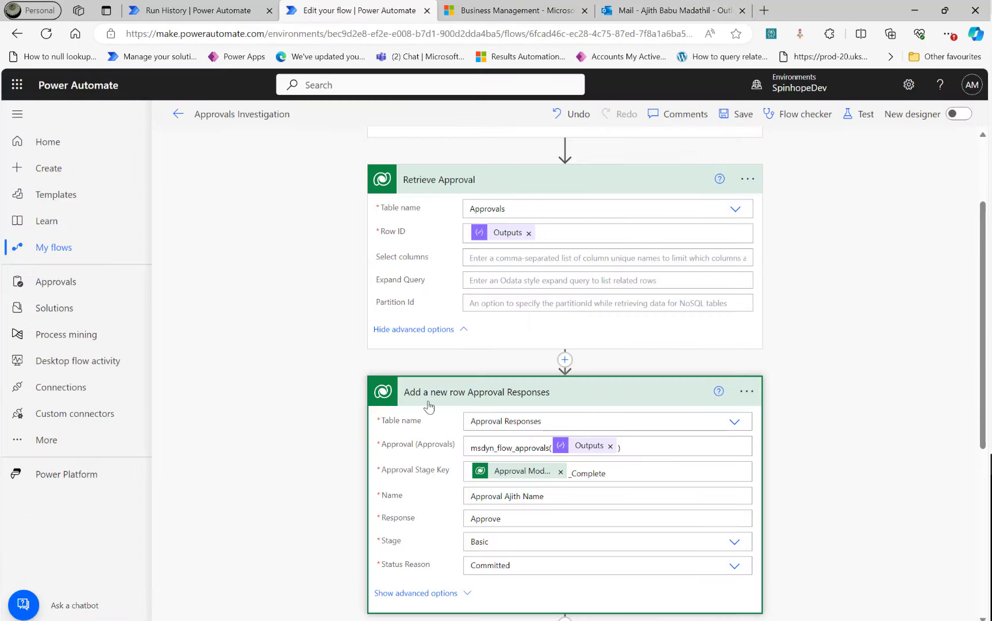
pyautogui.scroll(-2, 276, 409)
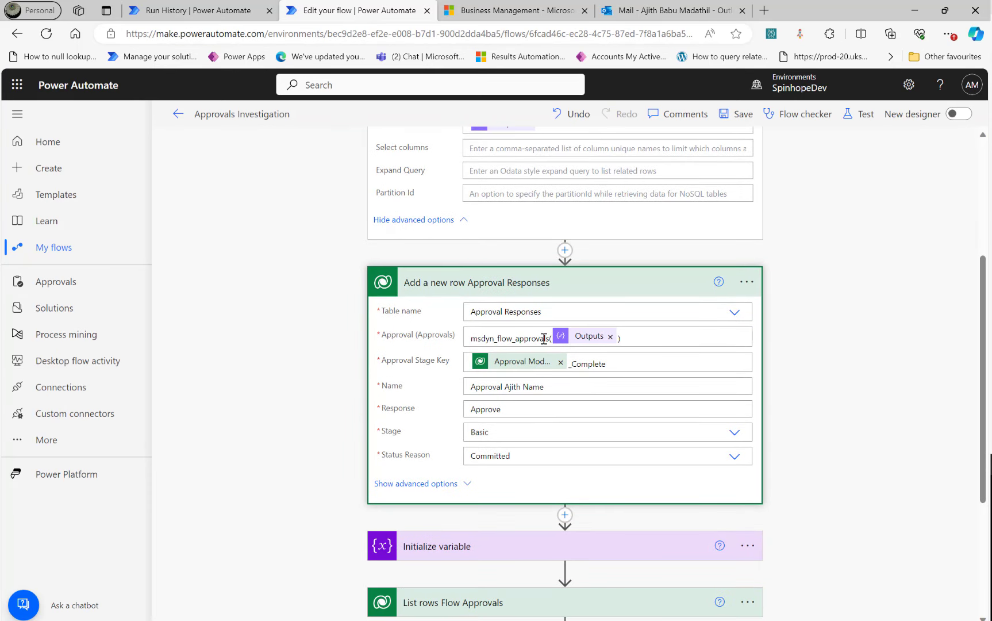
pyautogui.moveTo(582, 343)
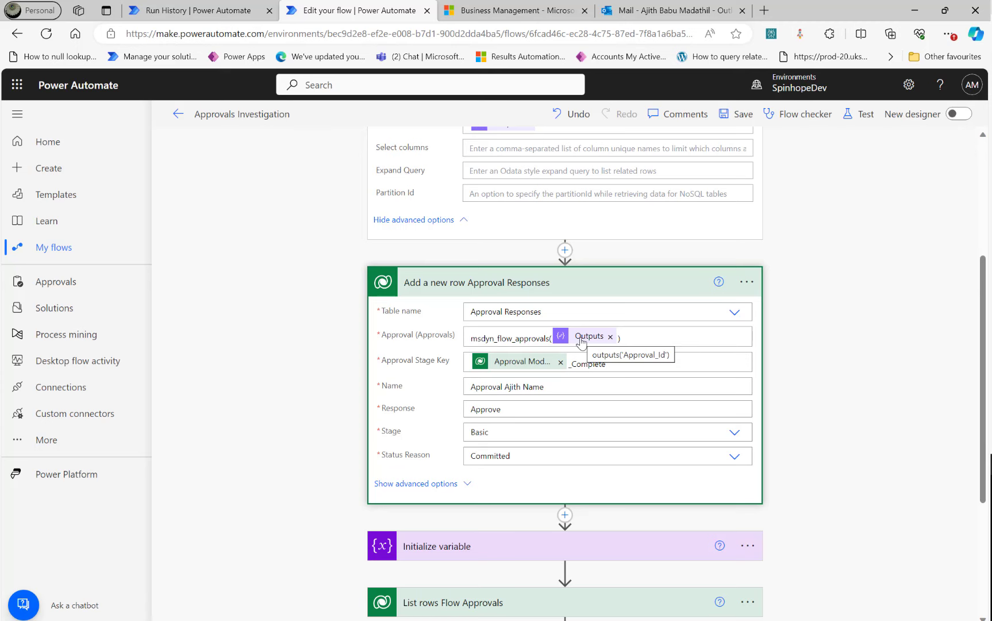
pyautogui.scroll(4, 582, 343)
pyautogui.scroll(-4, 616, 413)
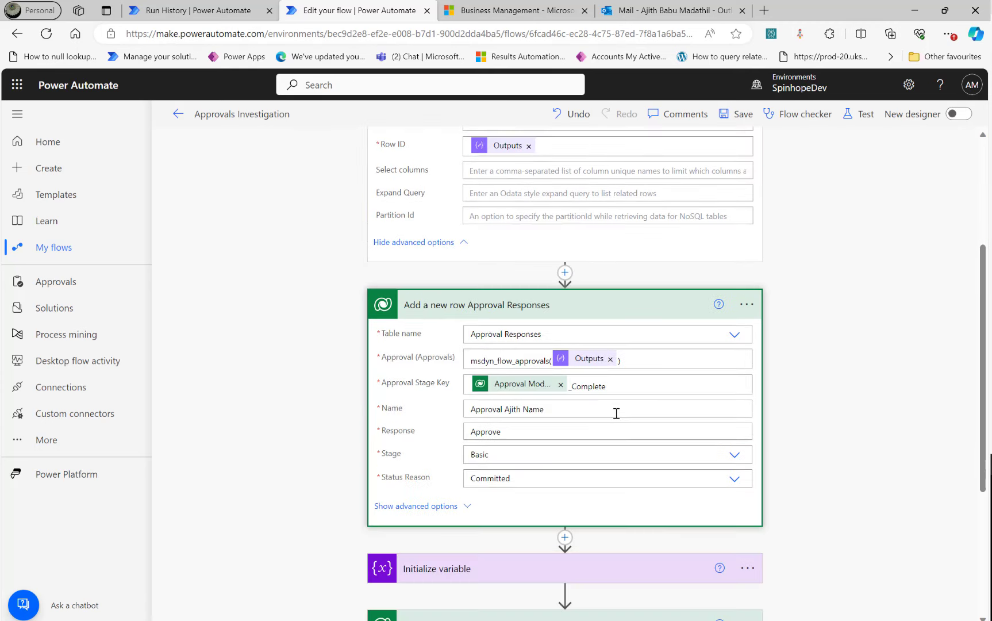
pyautogui.scroll(3, 587, 359)
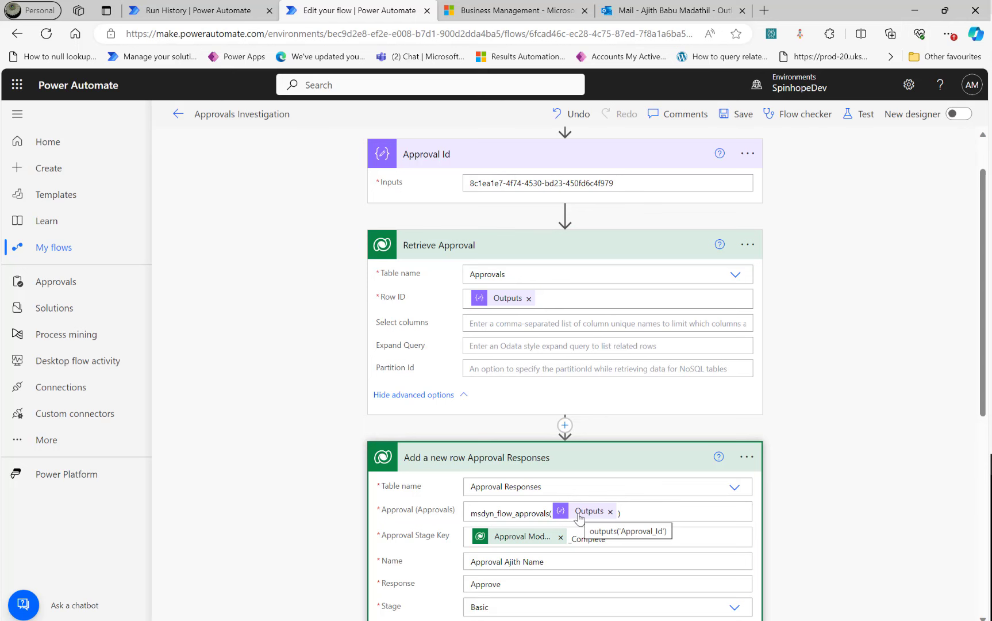
pyautogui.scroll(-2, 237, 459)
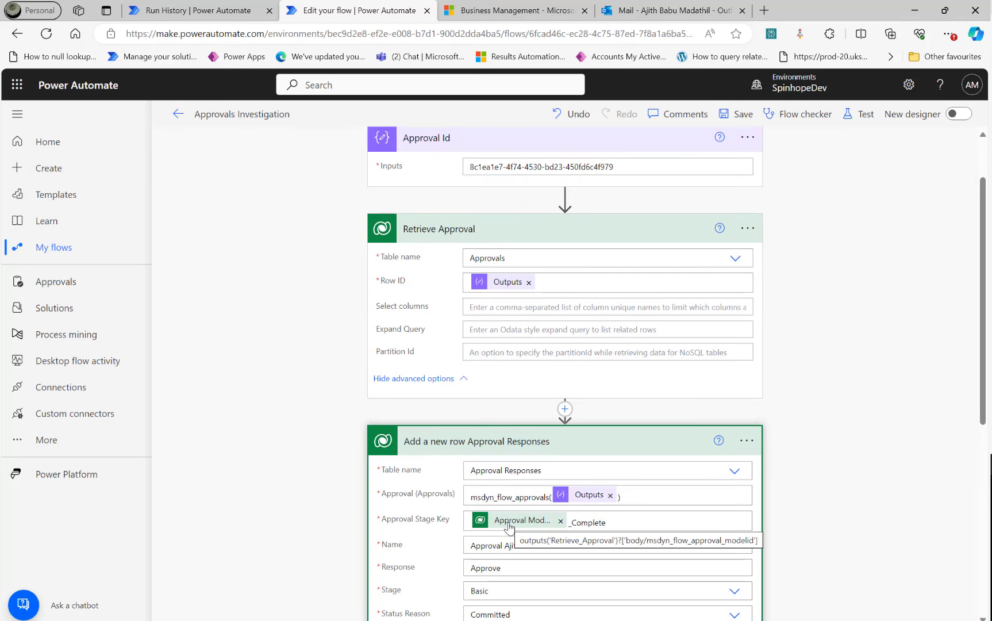
# Step: Examine the Approval Stage Key and Response fields of the Add a new row Approval Responses action
pyautogui.click(635, 518)
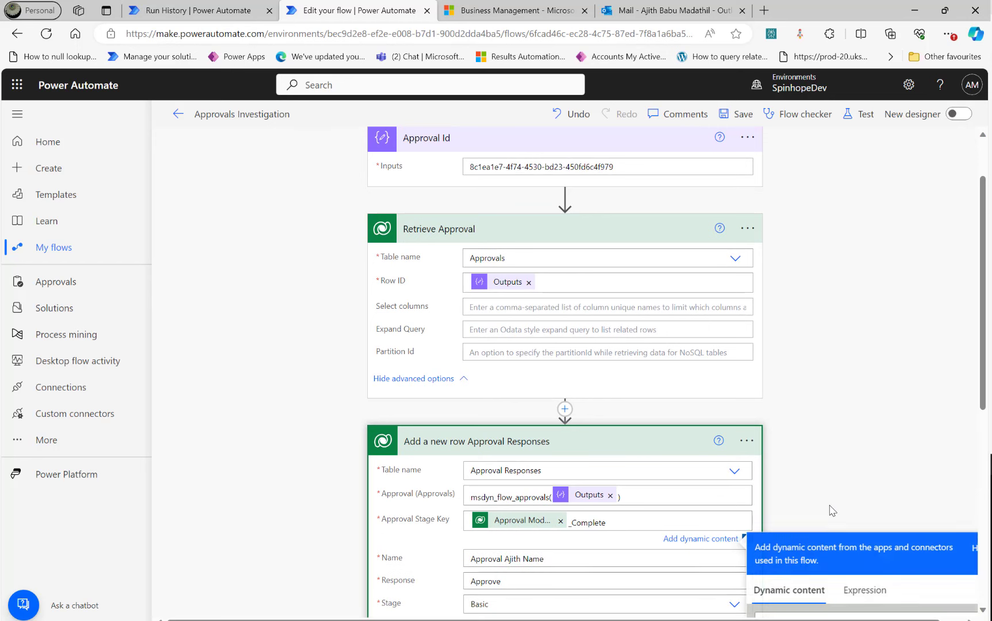
pyautogui.click(812, 430)
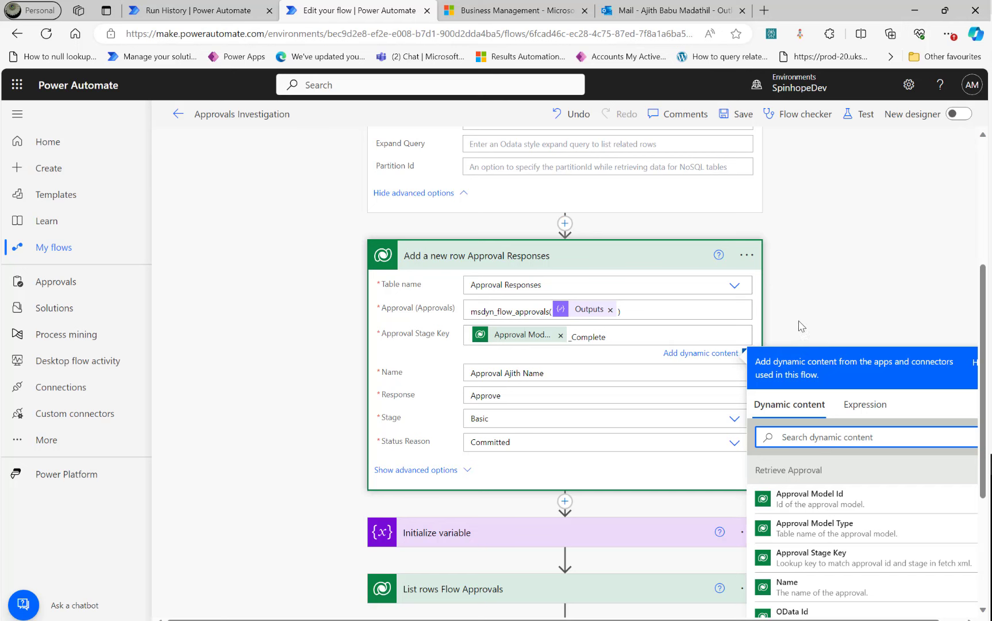
pyautogui.click(849, 303)
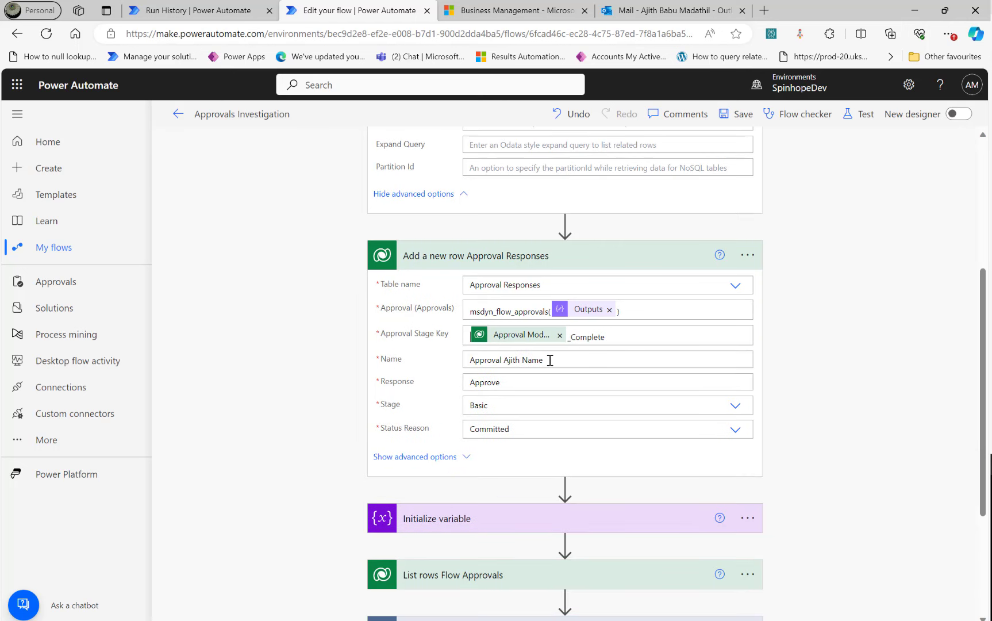
pyautogui.click(516, 382)
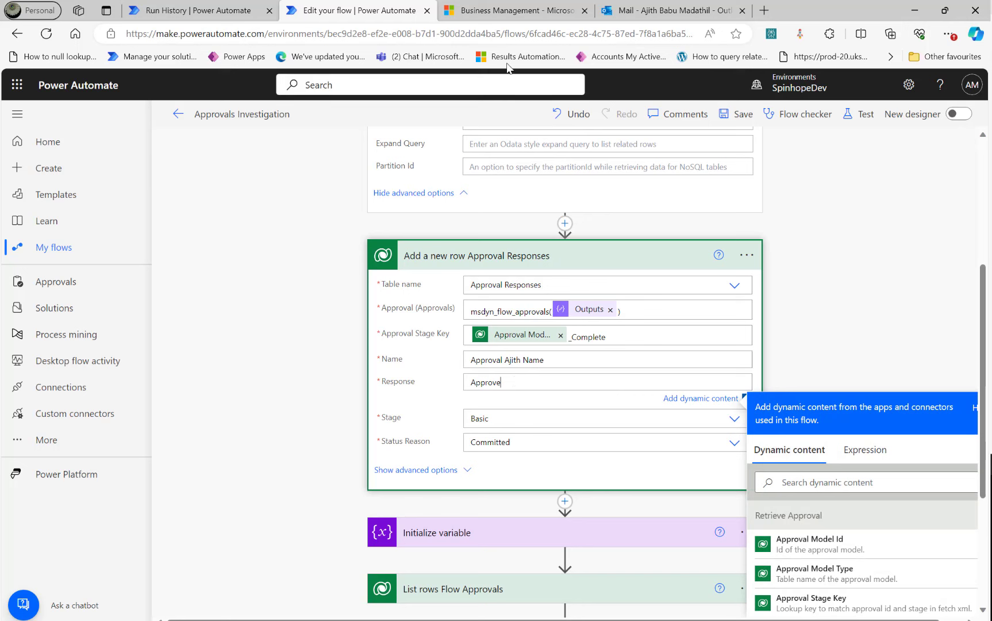
pyautogui.doubleClick(514, 382)
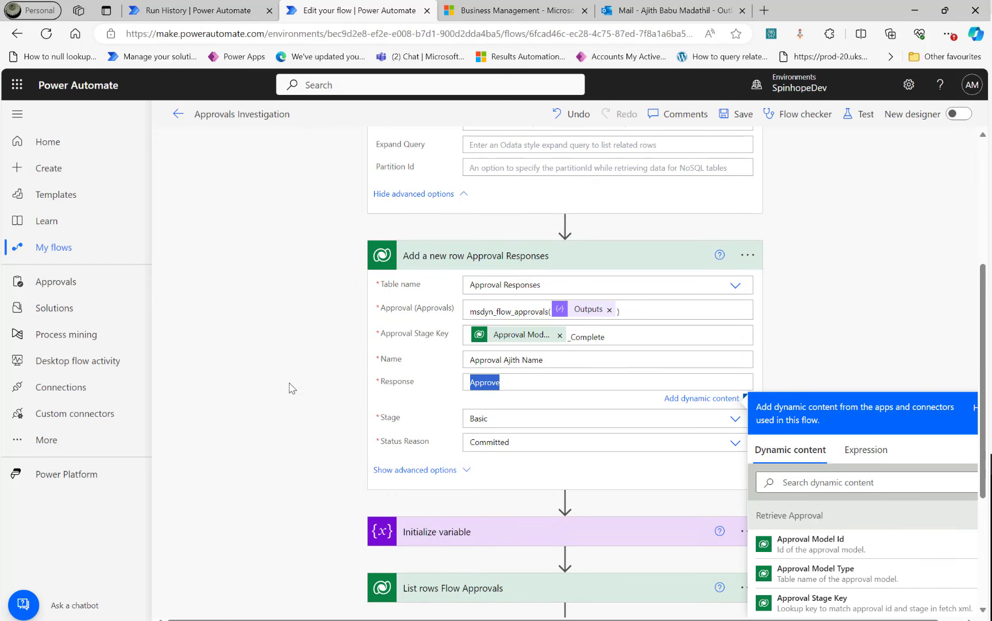
pyautogui.scroll(-2, 290, 389)
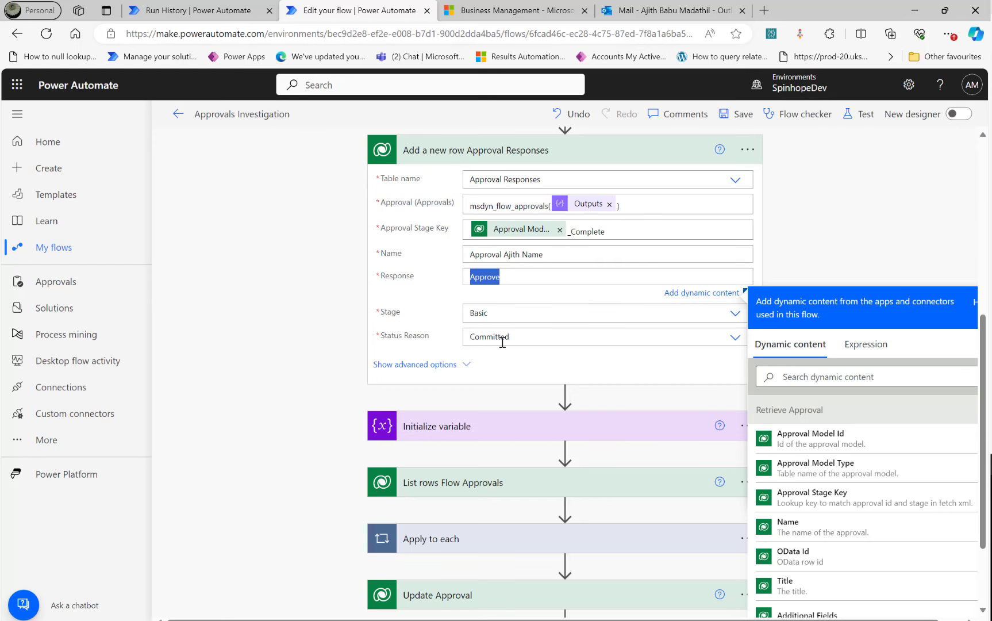
# Step: Show the Approval Responses action's advanced options and compare its Comments field with the Approve comments box in the Outlook email
pyautogui.click(452, 368)
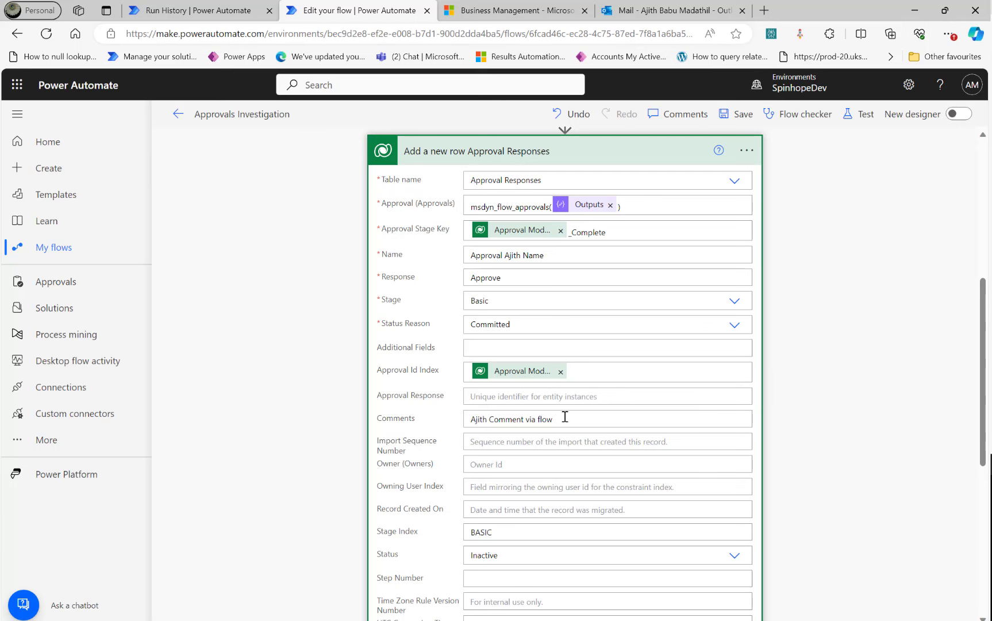
pyautogui.click(656, 10)
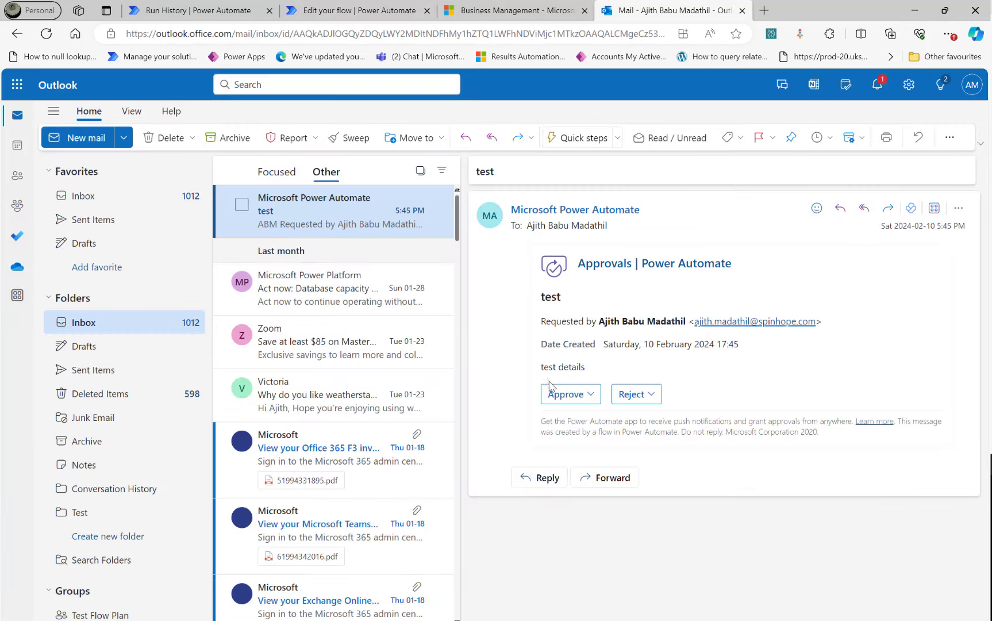
pyautogui.click(566, 395)
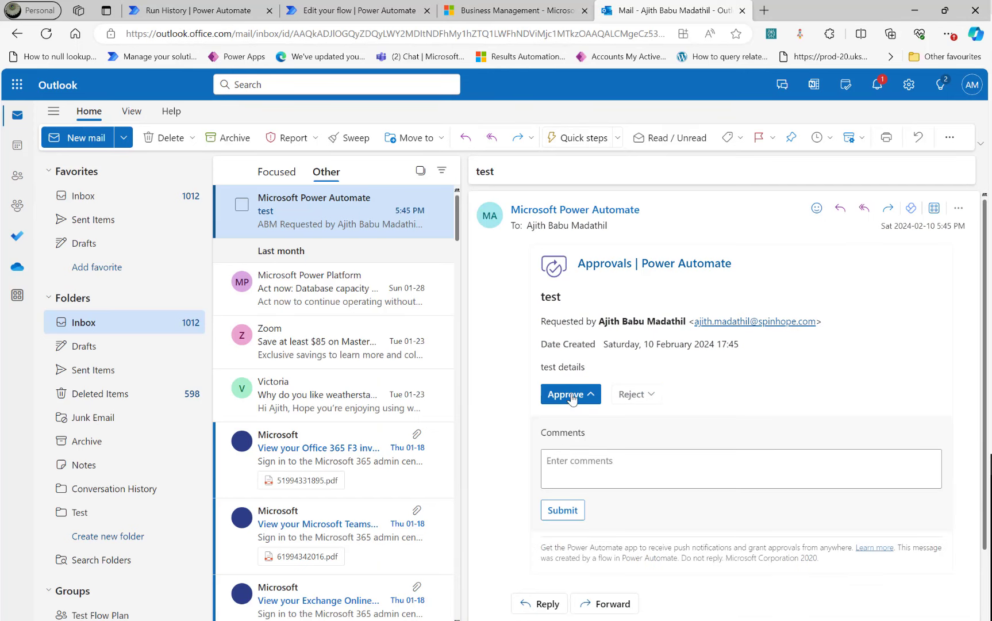
pyautogui.click(572, 397)
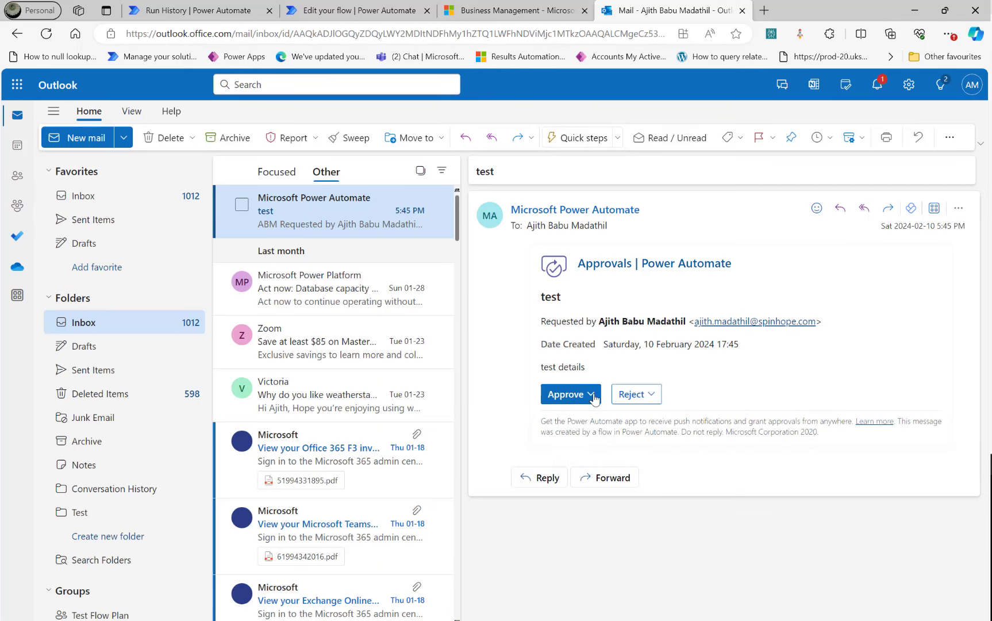
pyautogui.click(349, 11)
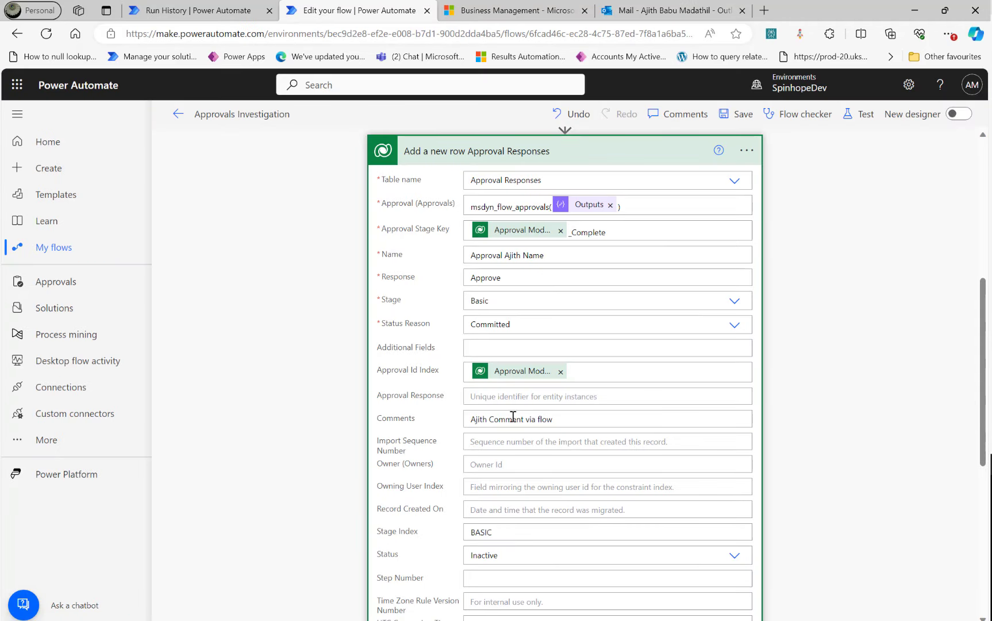
# Step: Examine the Stage Index and Status fields of the Approval Responses action and collapse the action
pyautogui.scroll(-2, 199, 404)
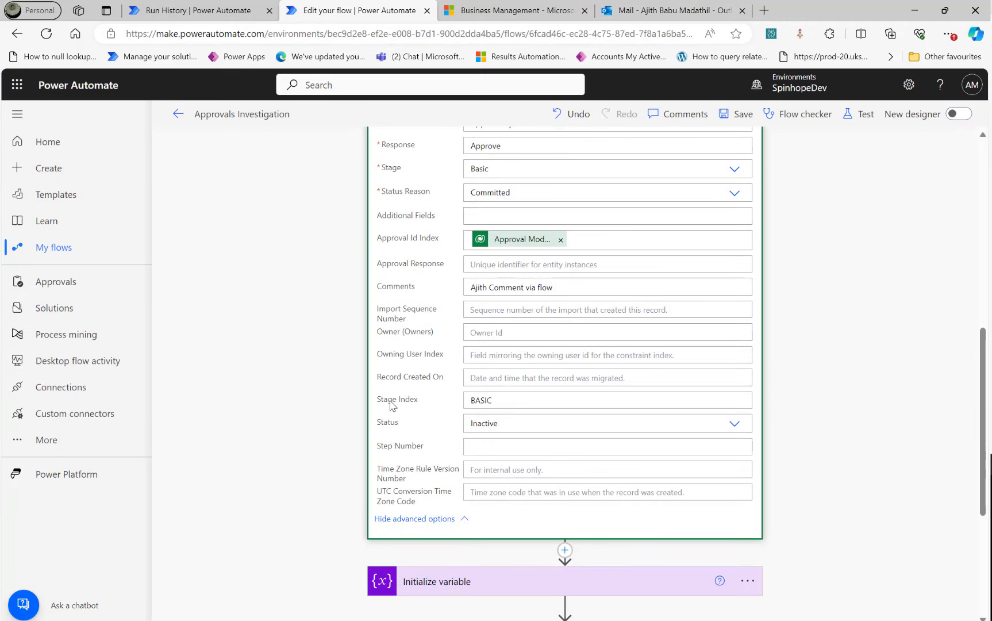
pyautogui.click(505, 400)
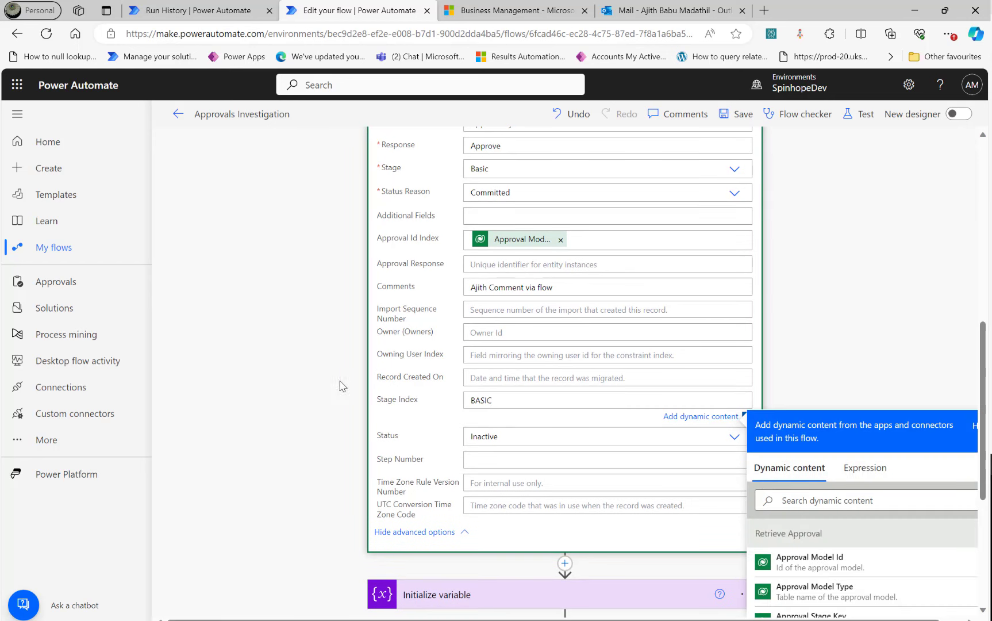
pyautogui.click(421, 423)
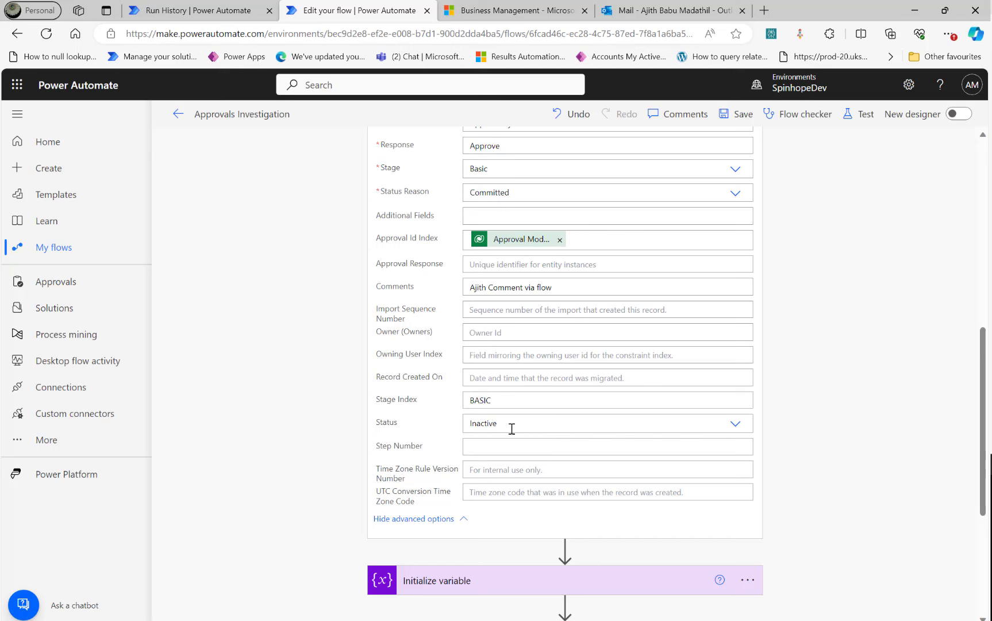
pyautogui.scroll(5, 352, 445)
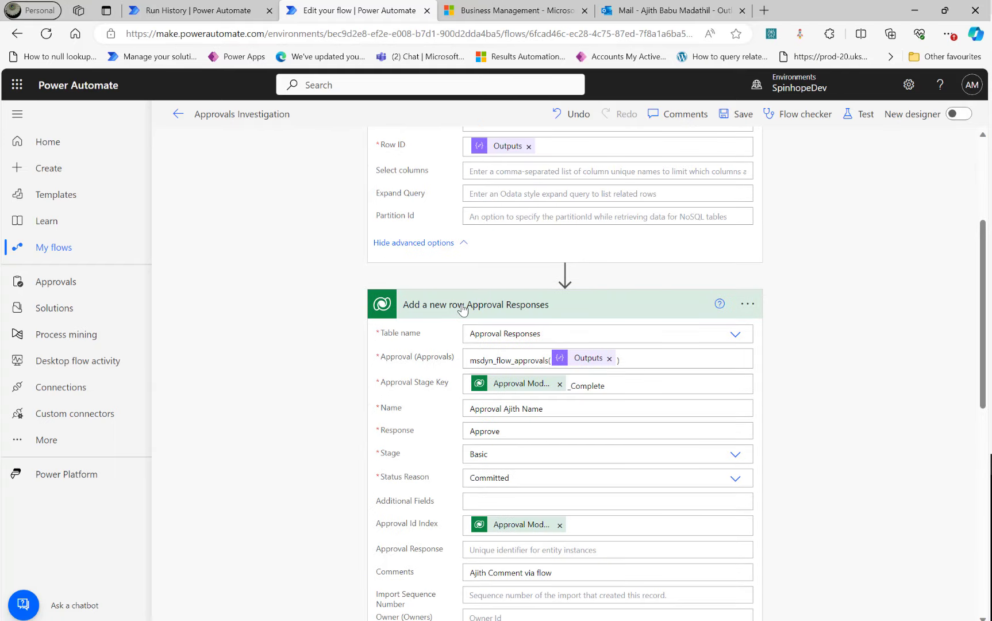
pyautogui.click(462, 307)
# Step: Expand the Initialize variable and List rows Flow Approvals actions and examine the Filter rows expression among the latter's advanced options
pyautogui.click(443, 359)
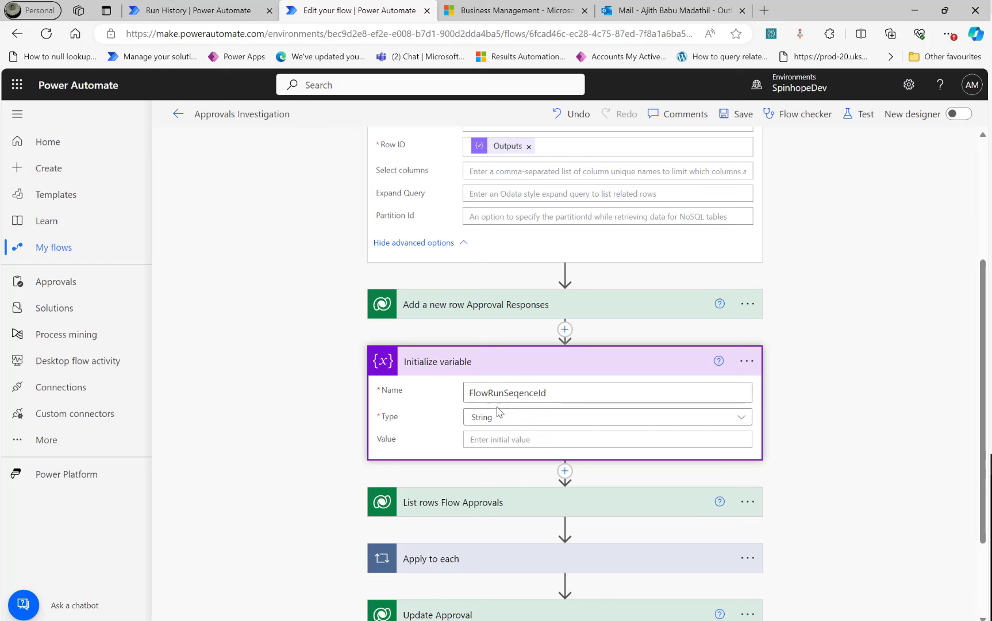
pyautogui.click(458, 501)
pyautogui.scroll(-2, 330, 487)
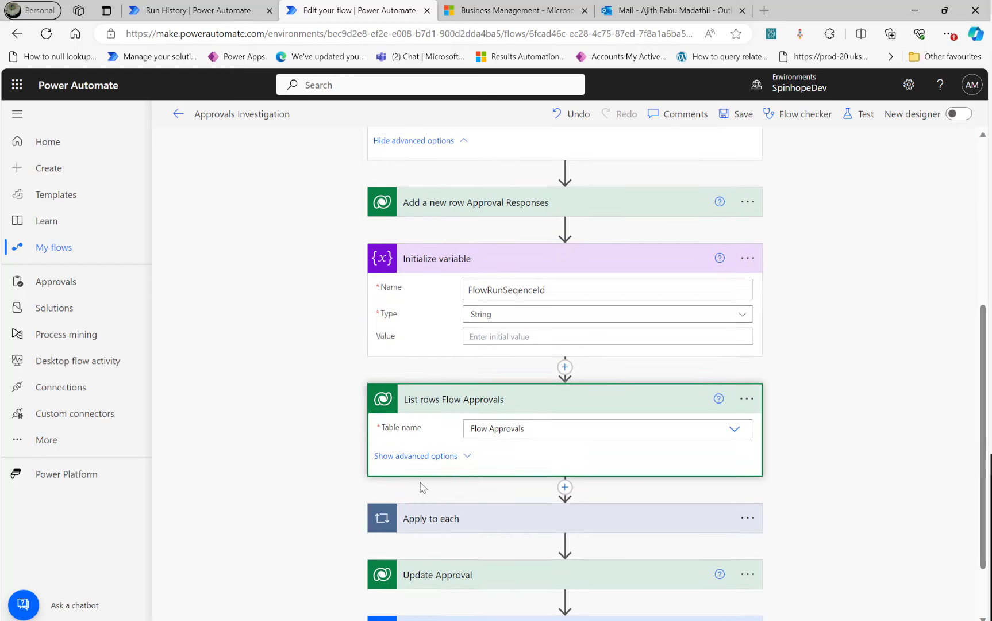
pyautogui.click(451, 460)
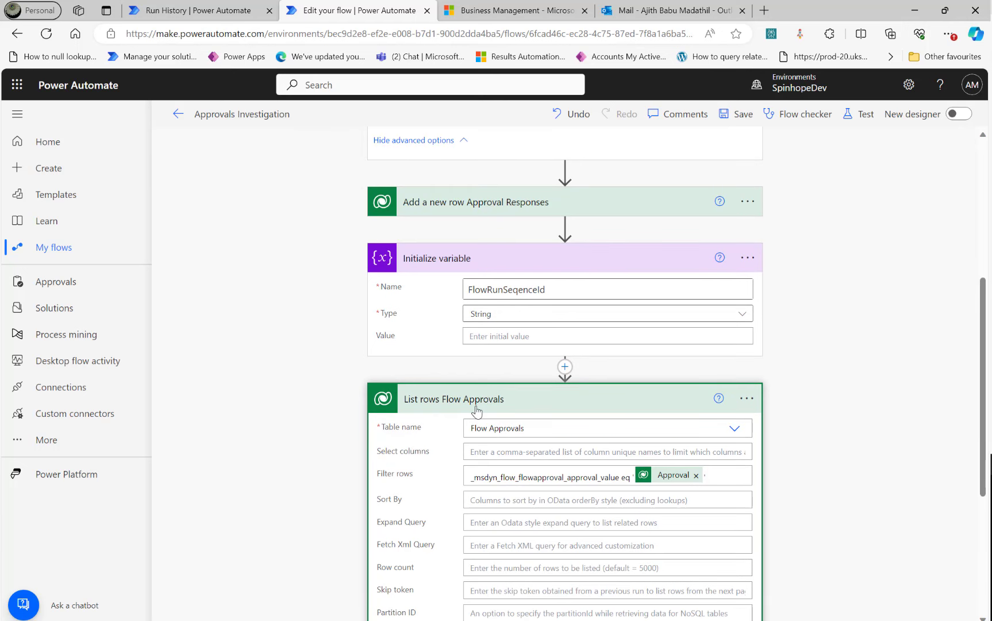
pyautogui.scroll(-1, 361, 453)
pyautogui.scroll(-3, 362, 453)
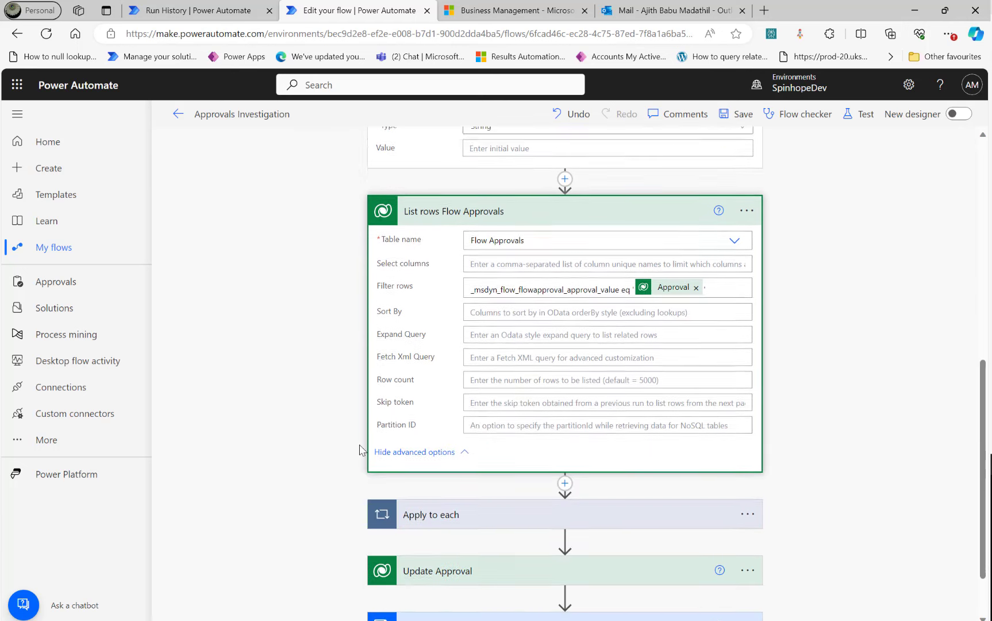
pyautogui.scroll(2, 362, 453)
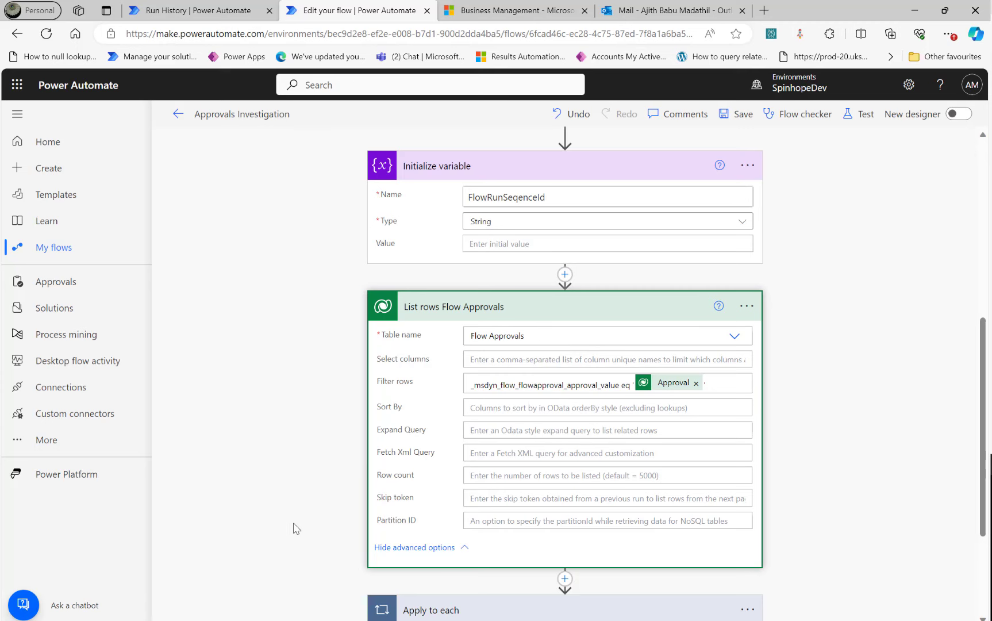
pyautogui.scroll(-3, 481, 479)
# Step: Expand the Apply to each loop and its Update Flow Approvals action, and examine the Row ID, Status and Status Reason fields
pyautogui.click(473, 459)
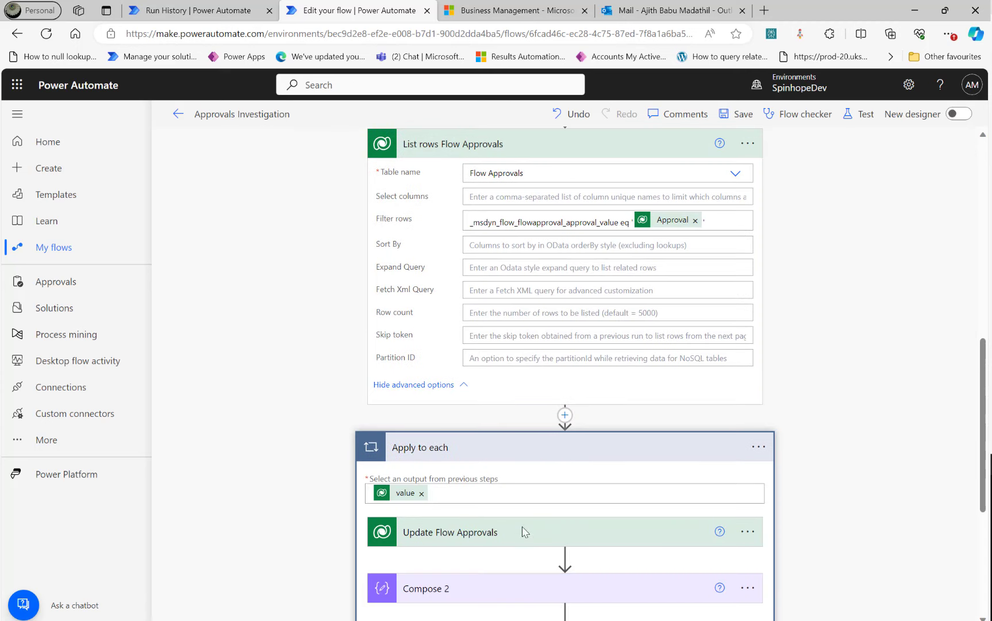
pyautogui.click(505, 534)
pyautogui.scroll(-1, 256, 489)
pyautogui.scroll(-3, 256, 489)
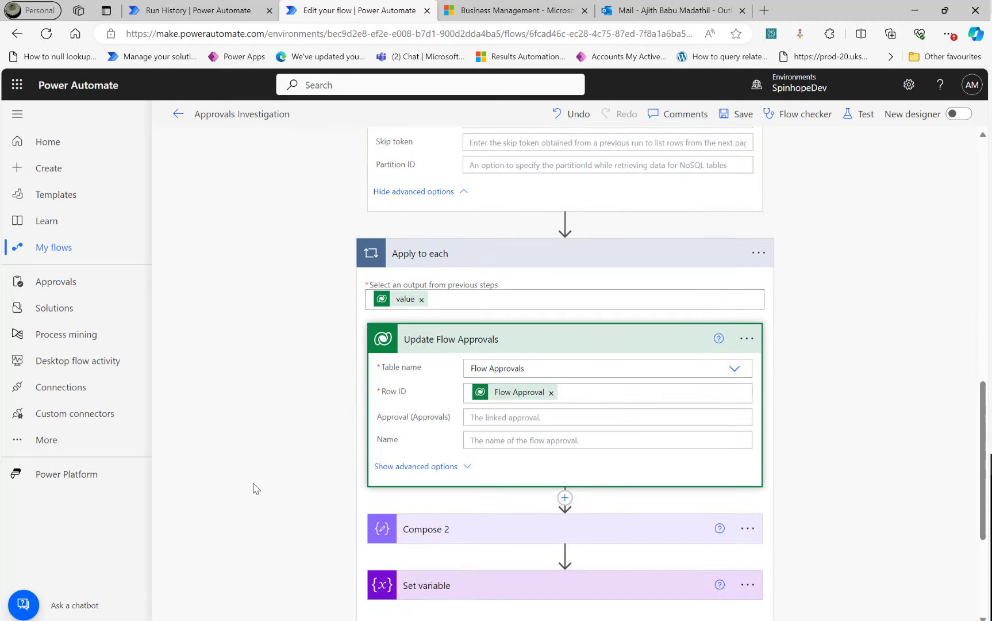
pyautogui.click(453, 470)
pyautogui.scroll(-4, 306, 390)
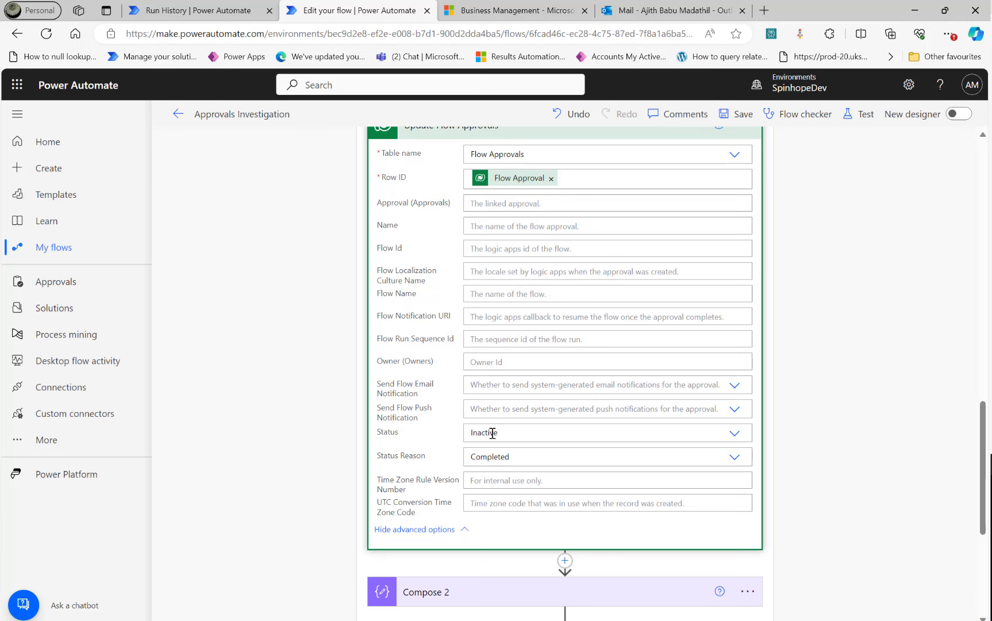
pyautogui.scroll(2, 488, 460)
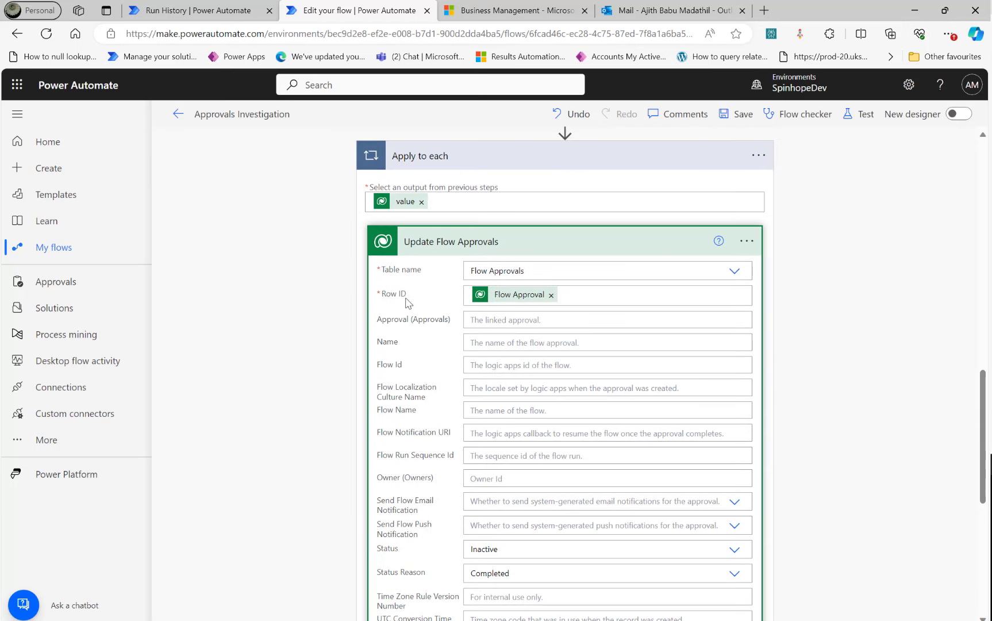
pyautogui.scroll(1, 517, 309)
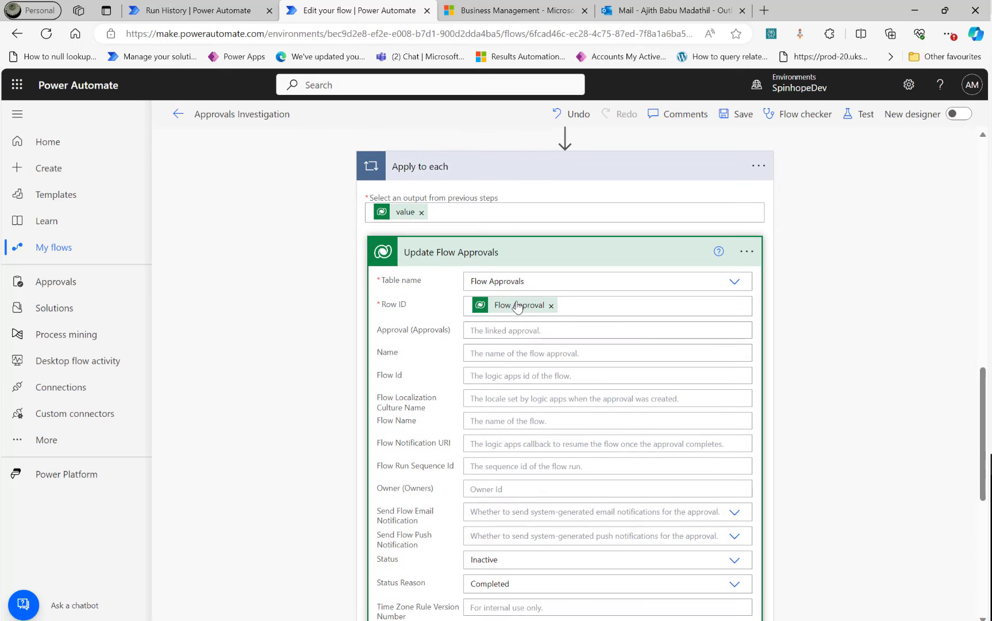
# Step: Trace the Update Flow Approvals action's Row ID back to the List rows Flow Approvals action and collapse Update Flow Approvals
pyautogui.scroll(7, 507, 311)
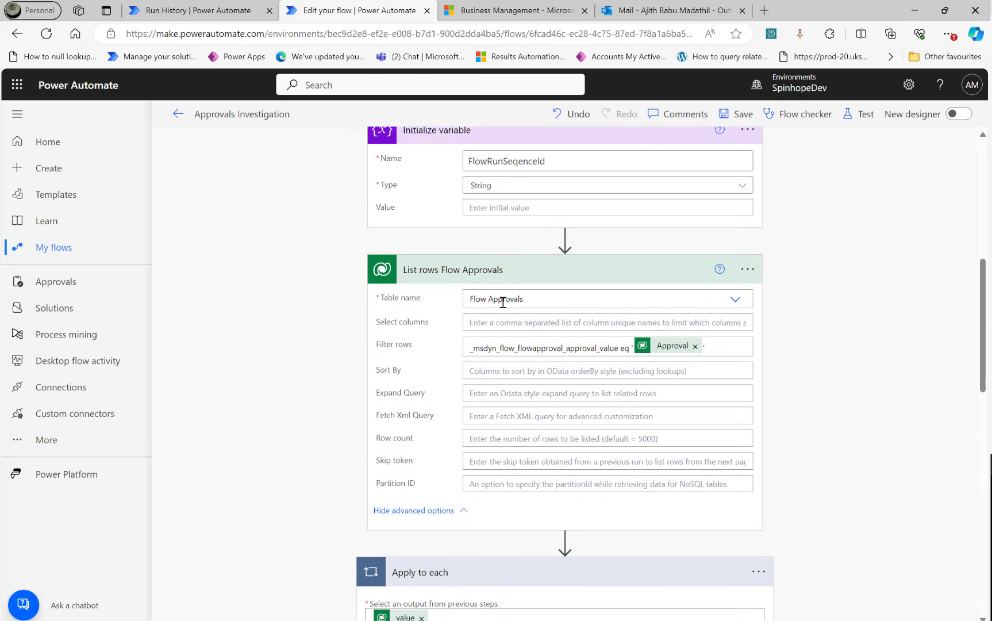
pyautogui.scroll(-3, 533, 363)
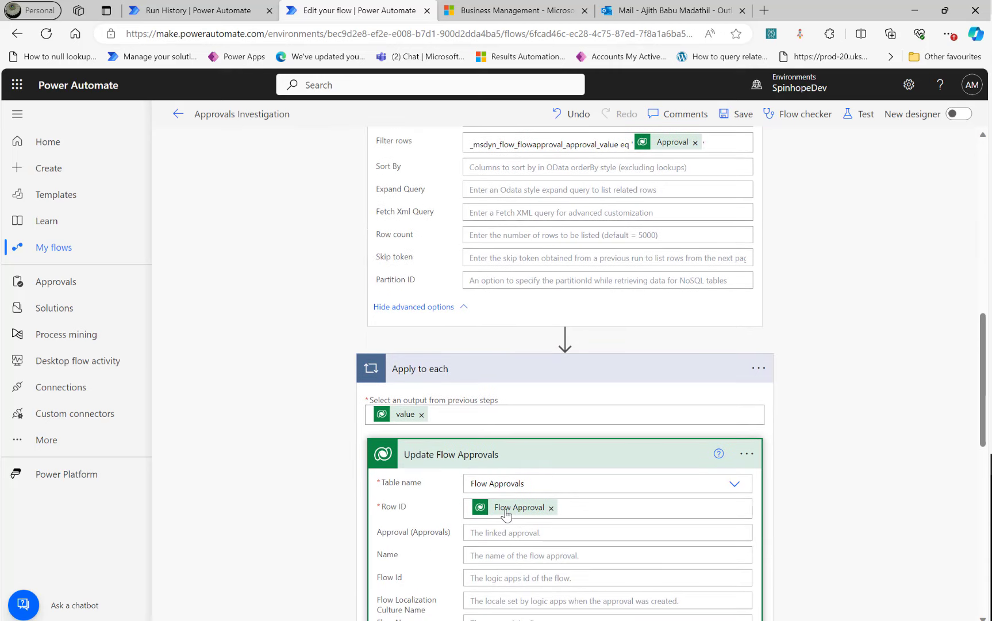
pyautogui.moveTo(506, 516)
pyautogui.scroll(-6, 331, 440)
pyautogui.scroll(4, 332, 441)
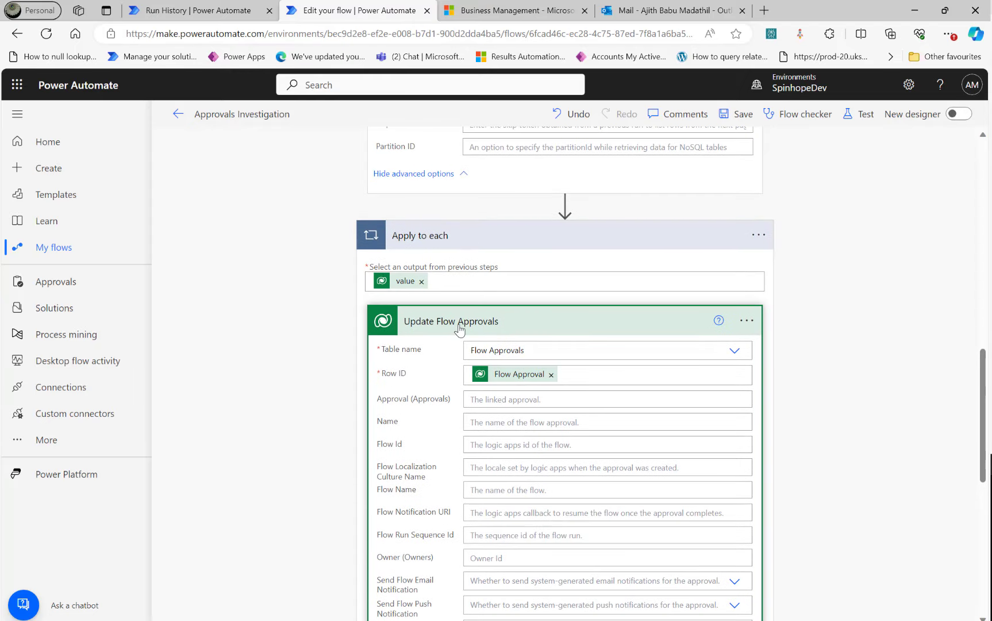
pyautogui.scroll(-3, 539, 446)
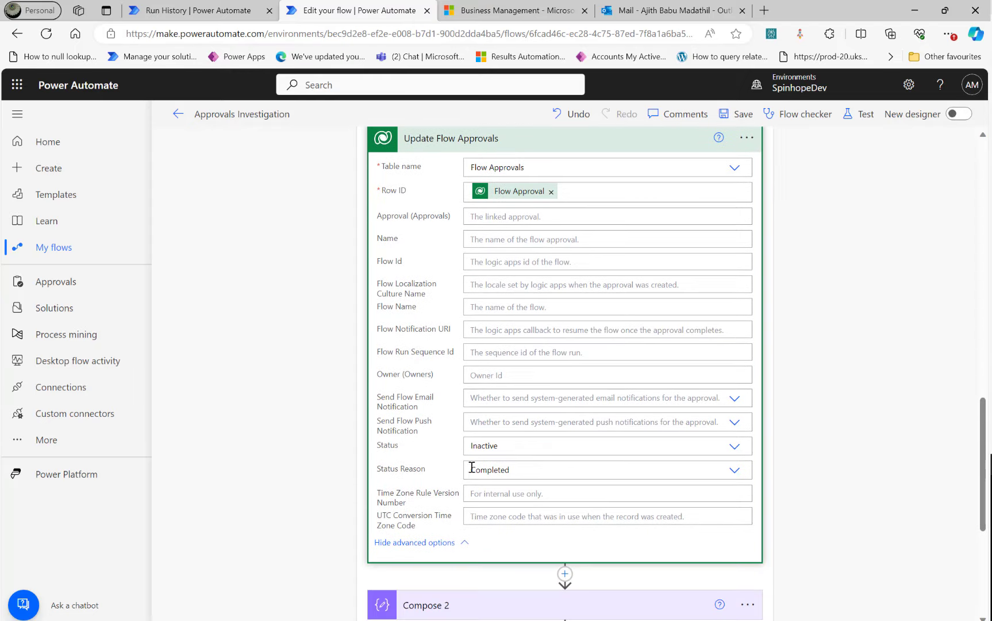
pyautogui.click(458, 149)
# Step: Expand the Compose 2 action inside the Apply to each loop and examine the flow notification URI reference in its Inputs
pyautogui.scroll(7, 324, 260)
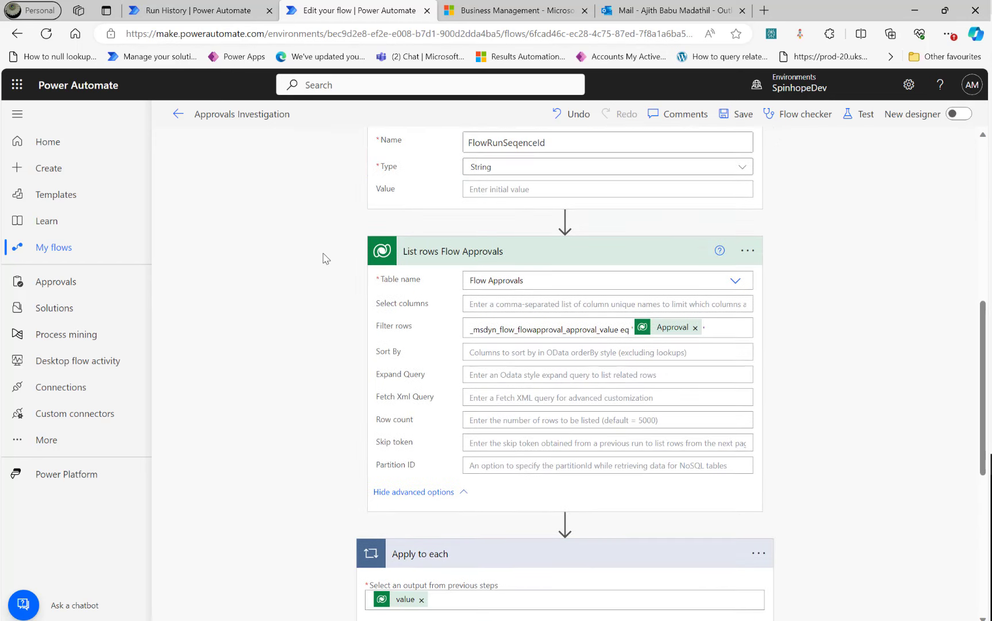
pyautogui.scroll(2, 324, 260)
pyautogui.scroll(-2, 343, 338)
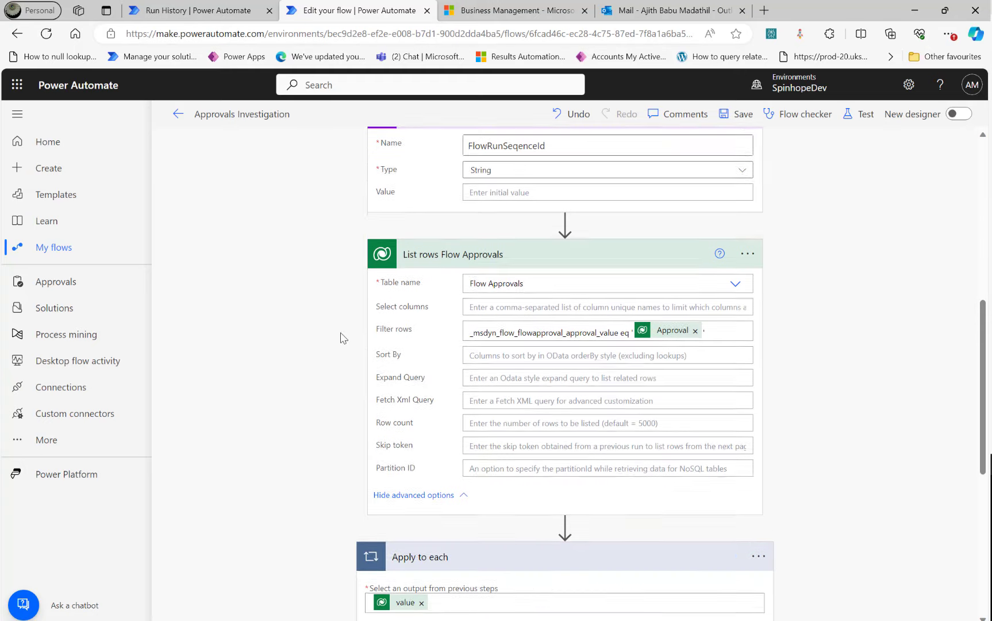
pyautogui.scroll(-5, 344, 338)
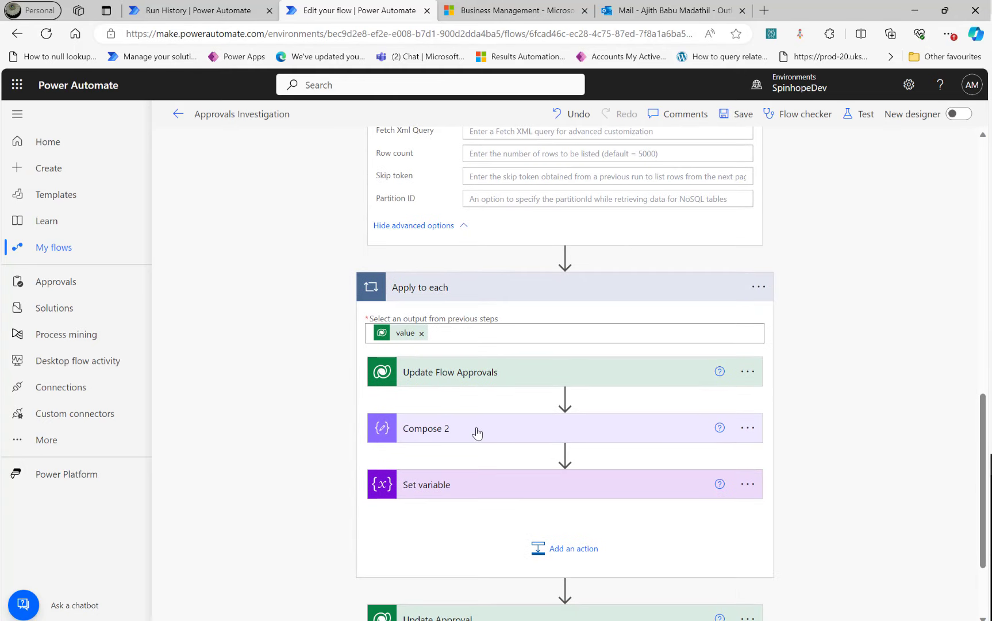
pyautogui.click(477, 432)
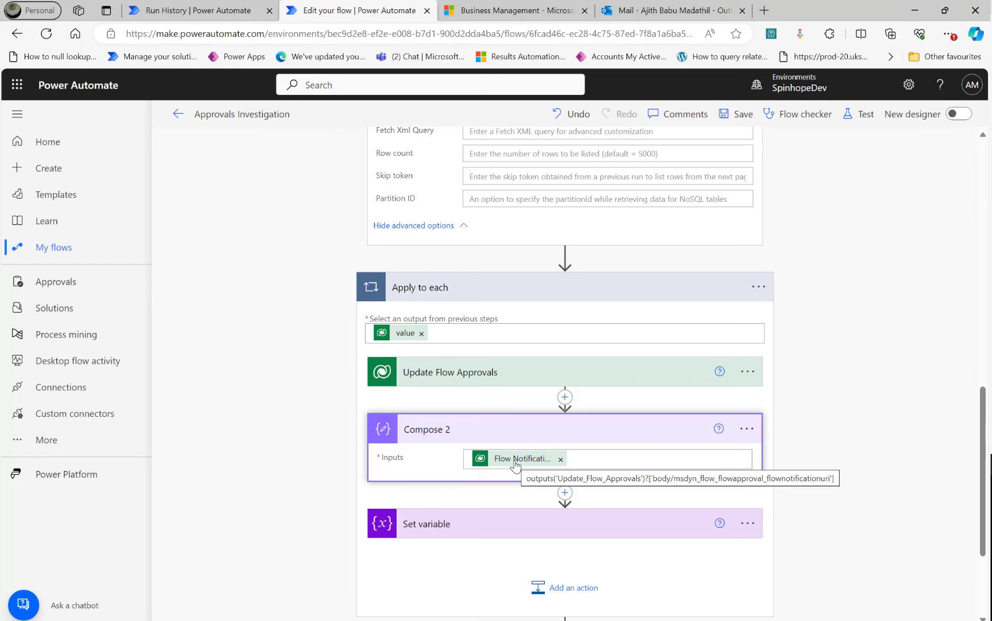
pyautogui.scroll(-2, 333, 471)
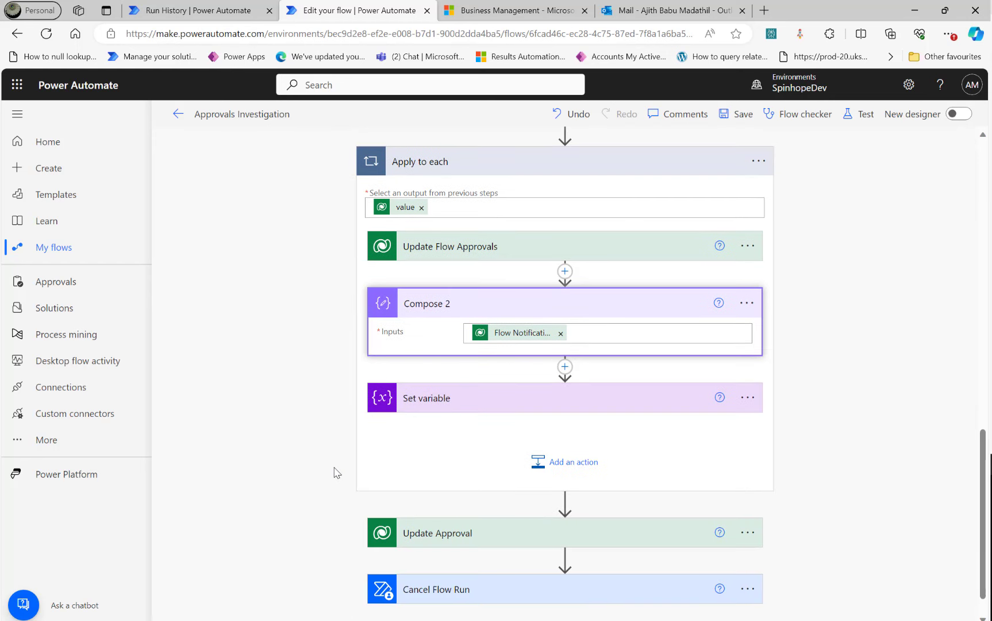
pyautogui.moveTo(510, 340)
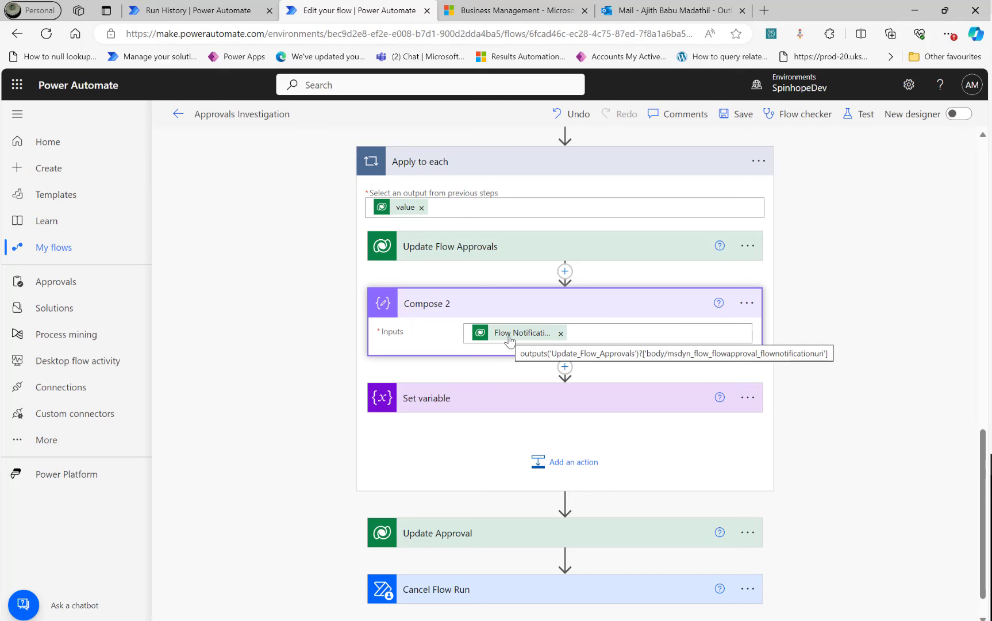
# Step: Expand the Set variable action for FlowRunSeqenceId and examine the source of its Flow Run Sequence Id value
pyautogui.click(466, 397)
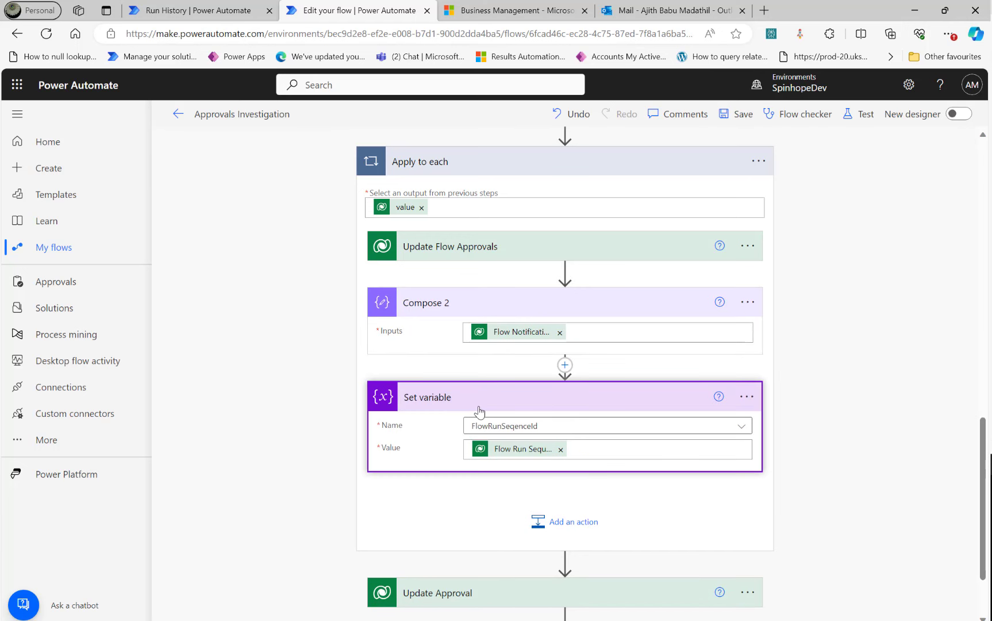
pyautogui.moveTo(520, 453)
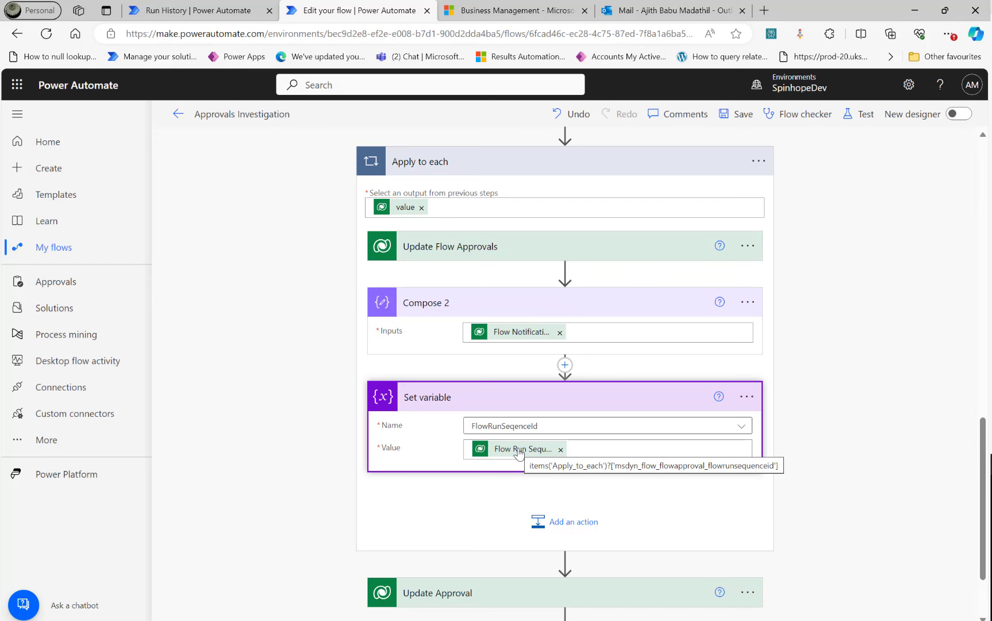
pyautogui.scroll(6, 519, 452)
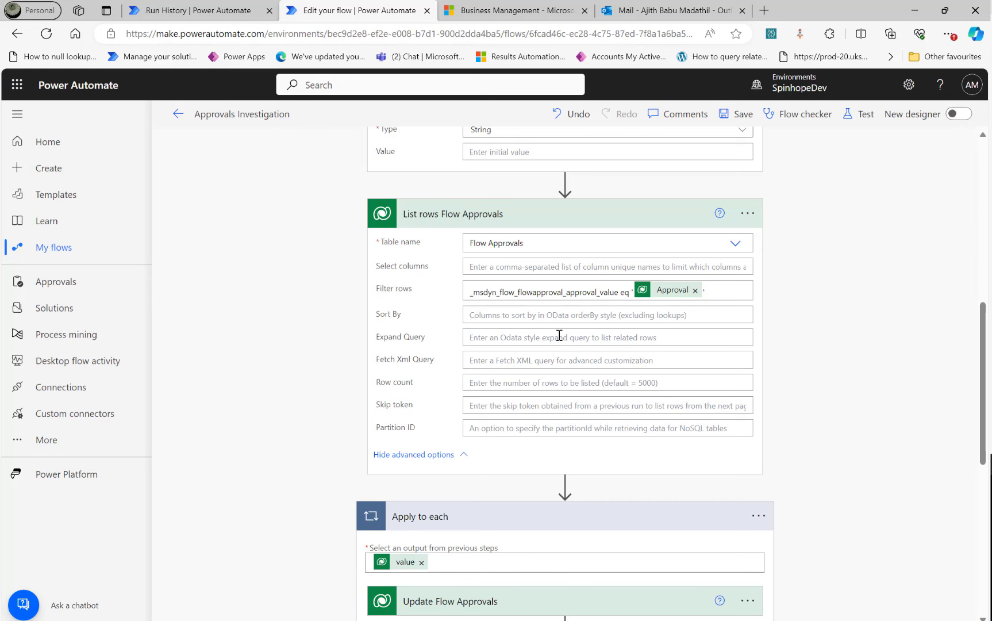
pyautogui.scroll(-8, 558, 335)
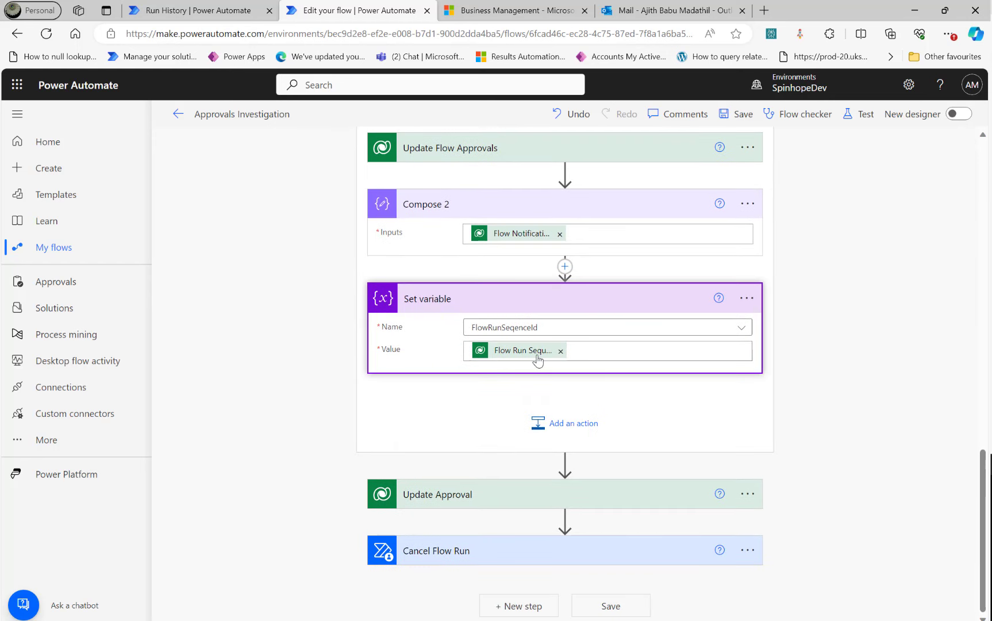
pyautogui.moveTo(534, 358)
pyautogui.scroll(4, 399, 432)
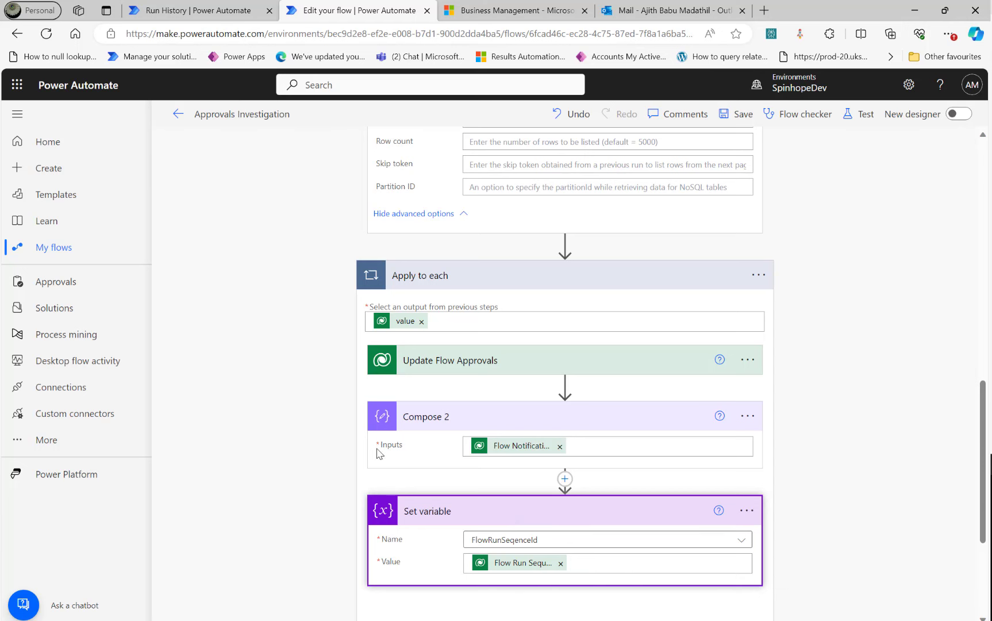
# Step: Collapse the Apply to each loop, expand the Update Approval action and examine the source of its Row ID
pyautogui.click(485, 280)
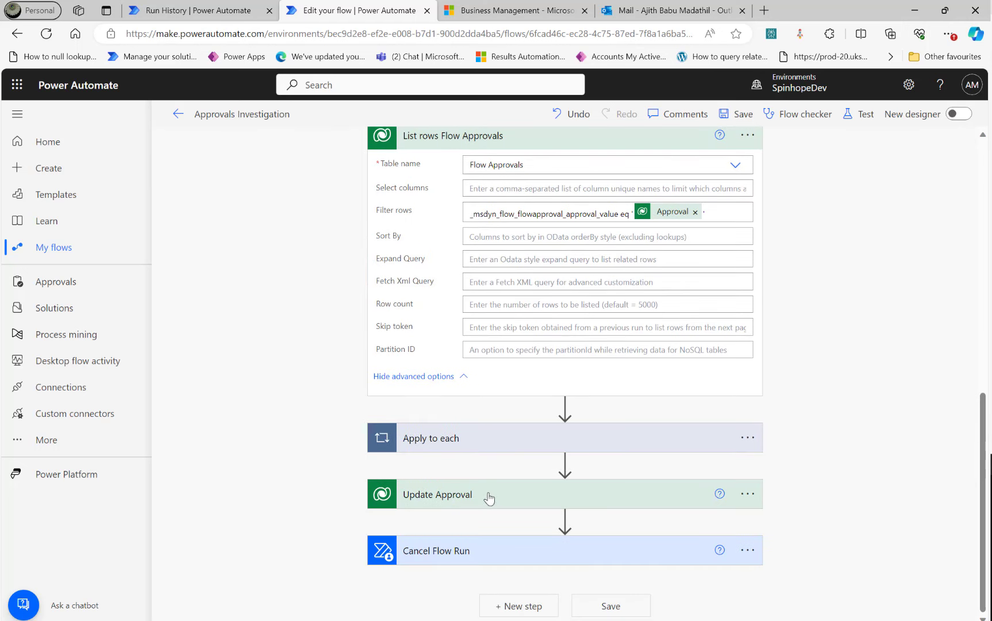
pyautogui.click(487, 494)
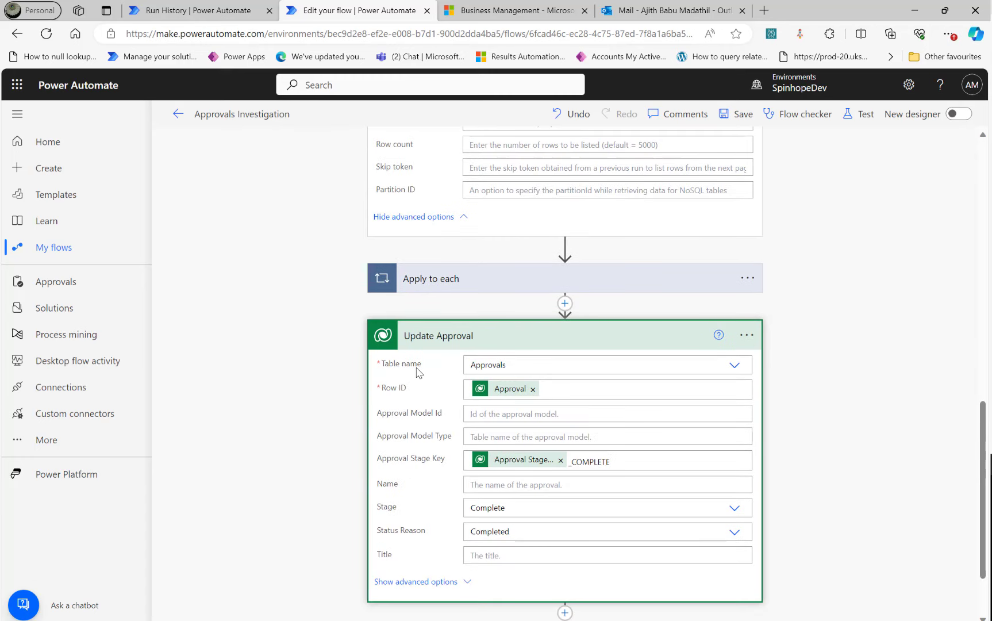
pyautogui.moveTo(510, 396)
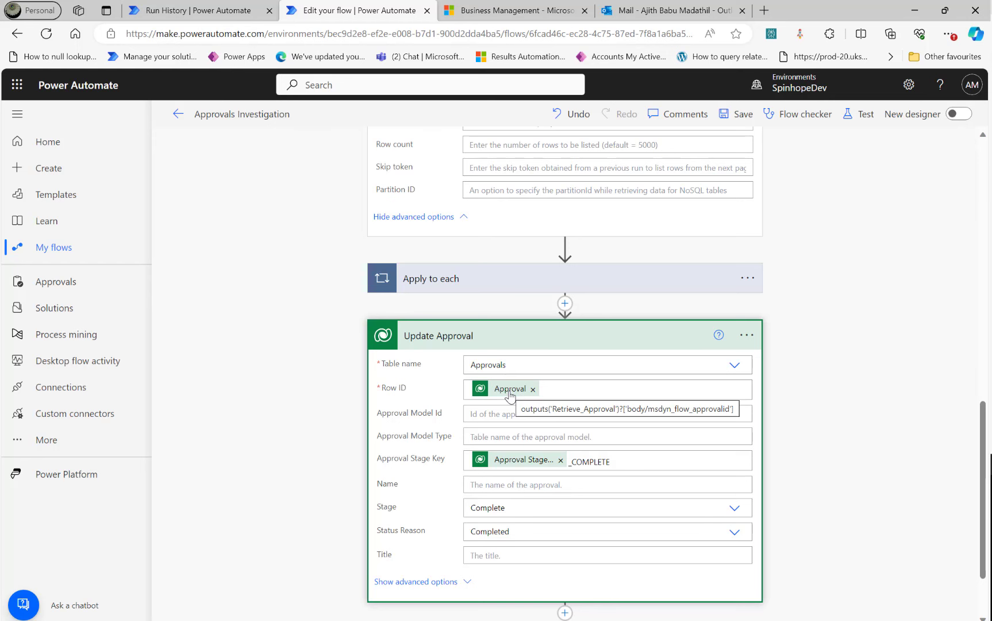
pyautogui.scroll(6, 327, 391)
pyautogui.scroll(-5, 328, 394)
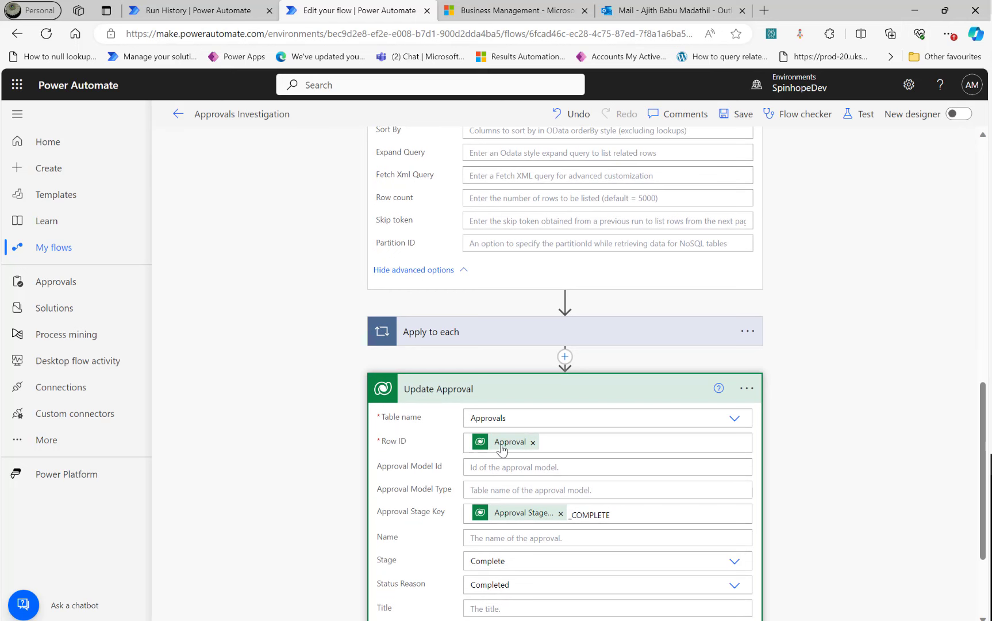
pyautogui.moveTo(500, 450)
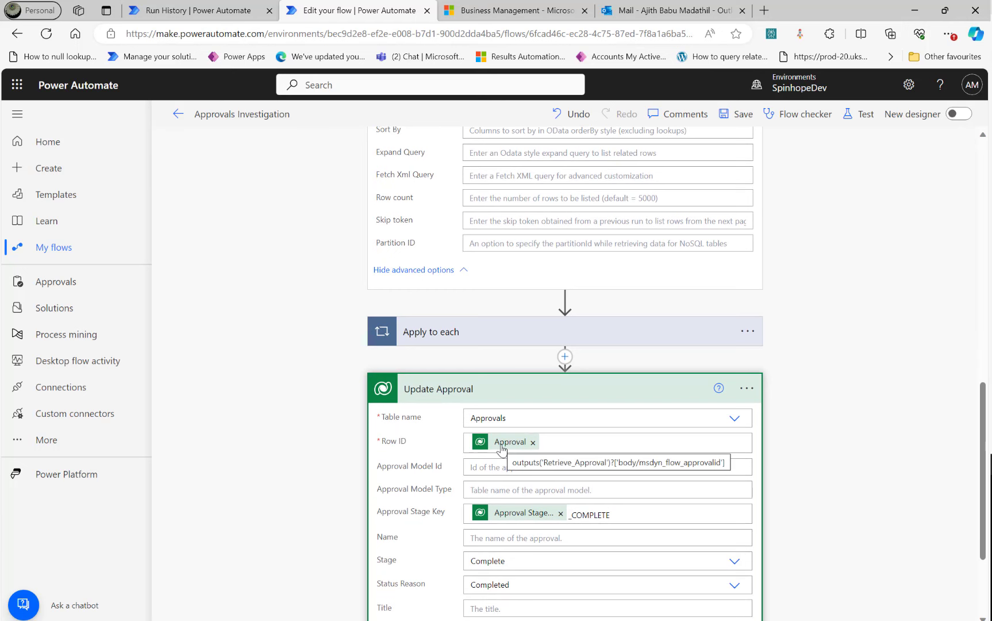
# Step: Highlight the Approval Id input at the start of the flow and examine the Update Approval action's Approval Stage Key
pyautogui.scroll(10, 501, 450)
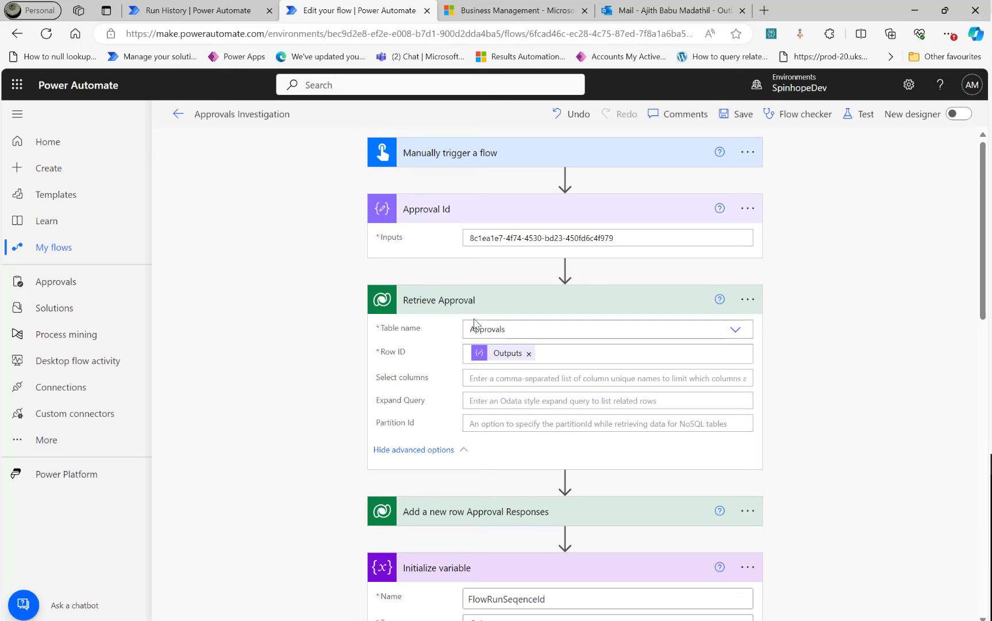
pyautogui.moveTo(625, 238); pyautogui.dragTo(228, 241)
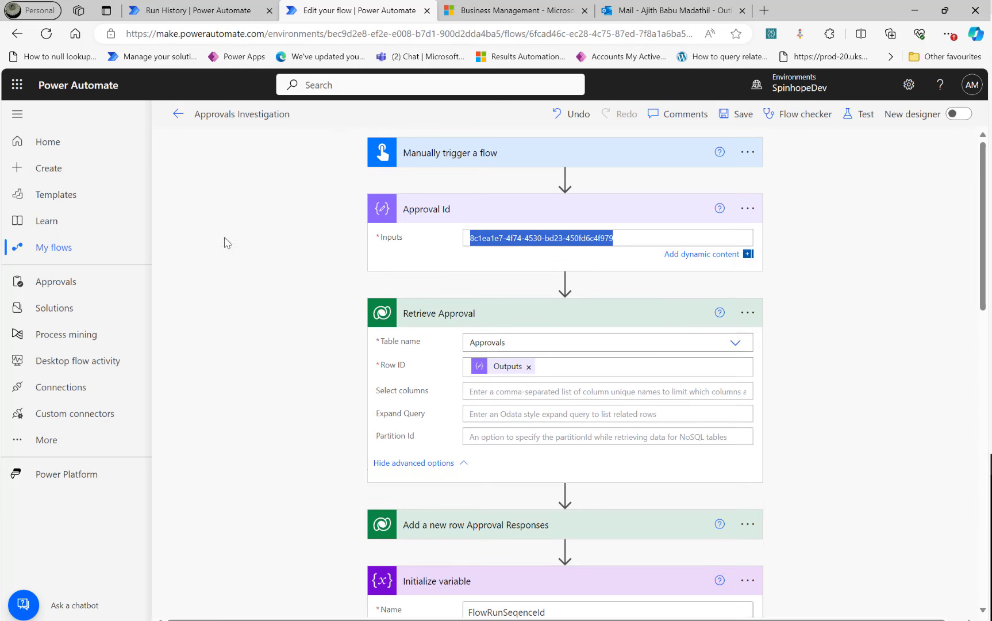
pyautogui.click(322, 415)
pyautogui.scroll(-15, 323, 415)
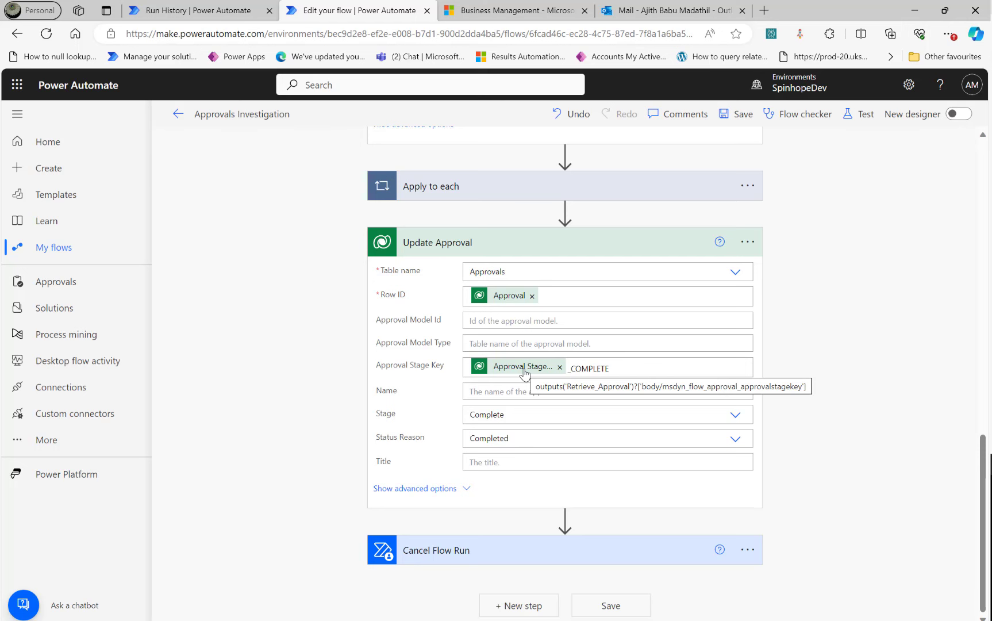
# Step: Show the Update Approval action's advanced options and look through all of its fields, including Status
pyautogui.scroll(1, 525, 373)
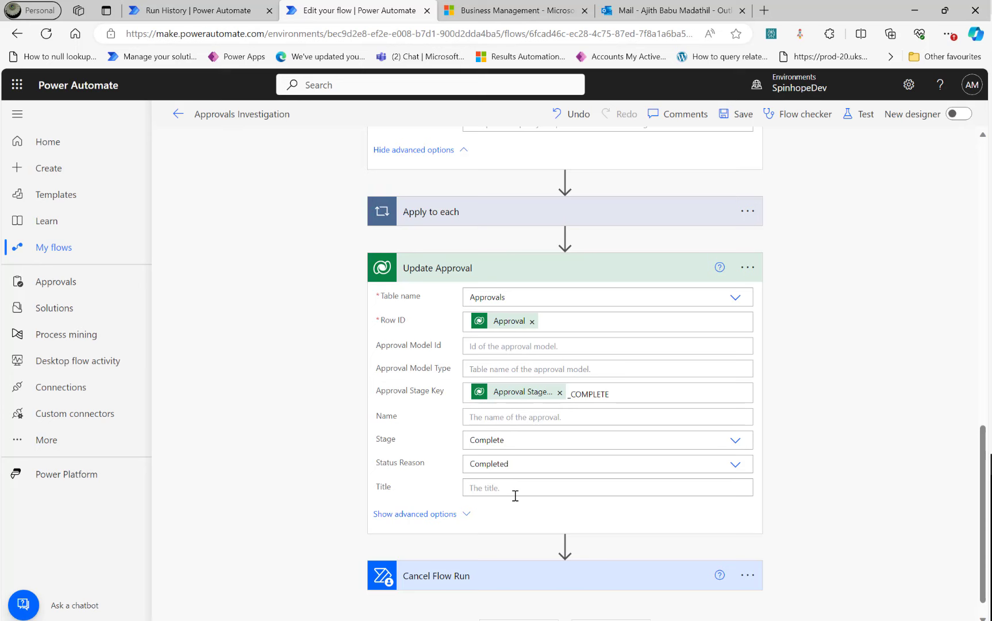
pyautogui.click(459, 515)
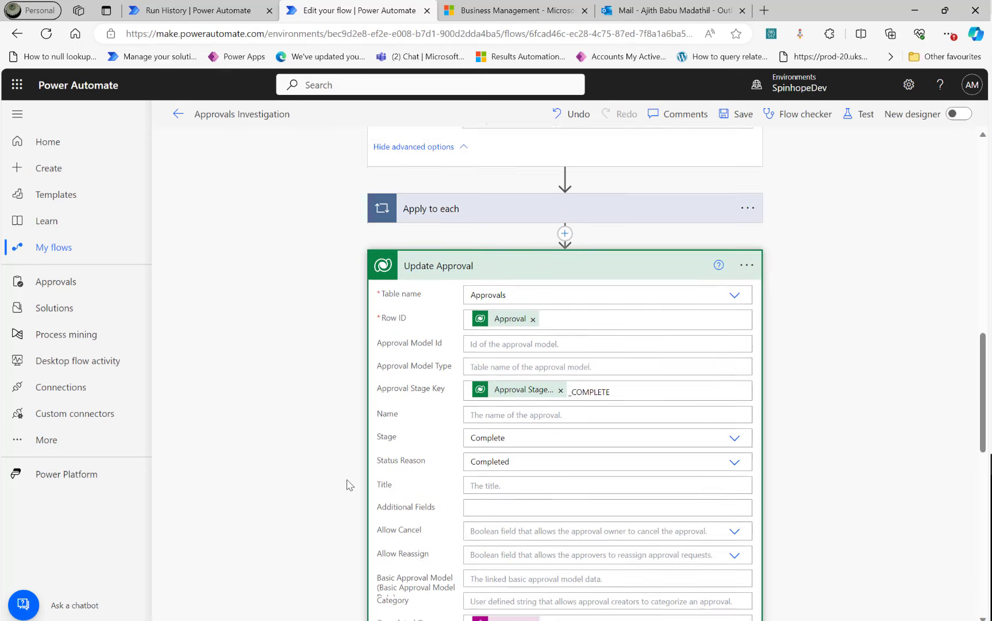
pyautogui.scroll(-3, 348, 485)
pyautogui.scroll(-9, 348, 485)
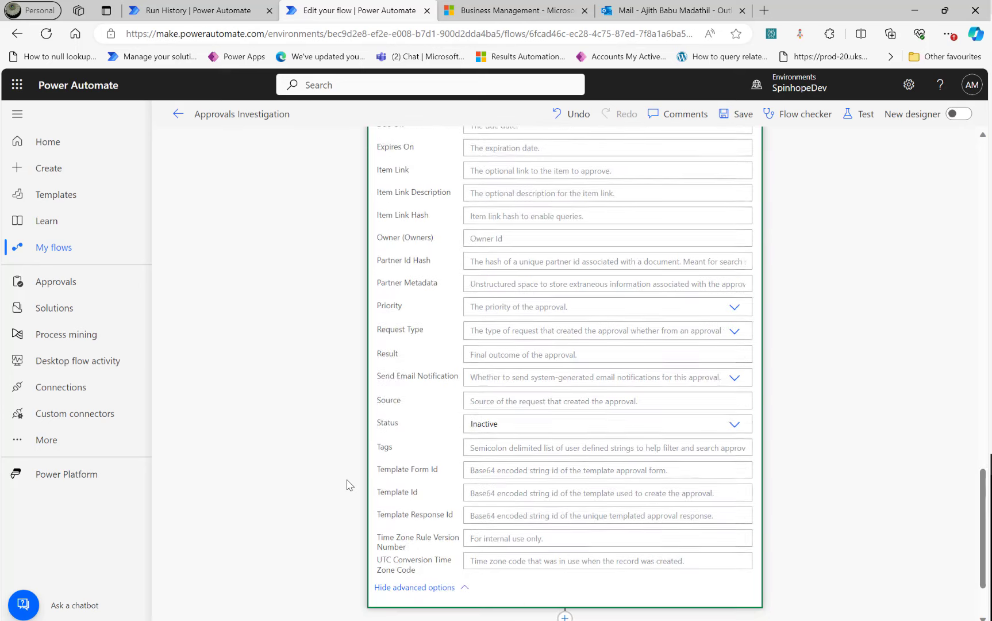
pyautogui.scroll(4, 348, 485)
pyautogui.scroll(9, 348, 484)
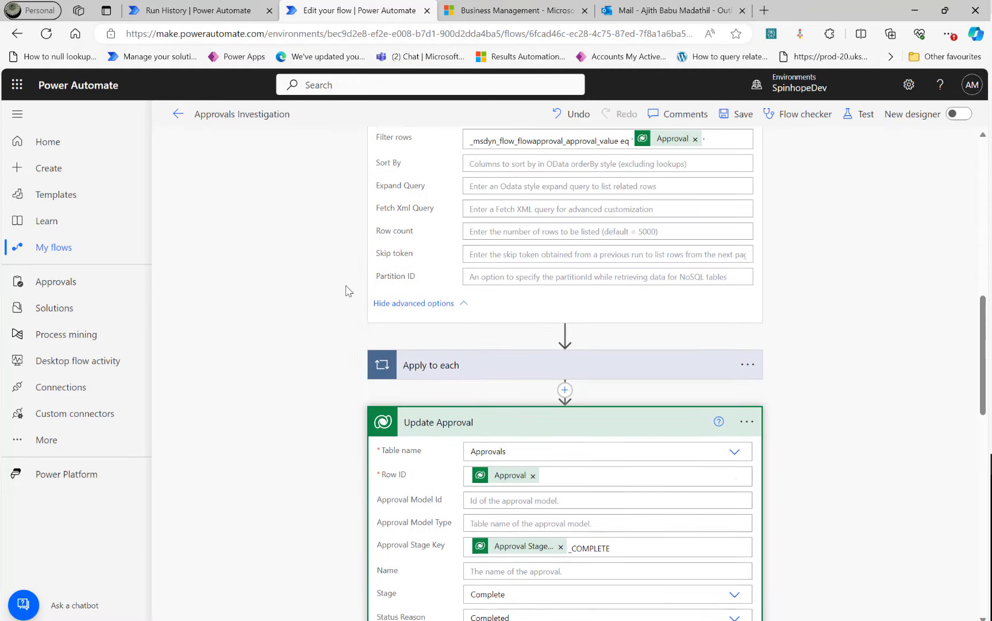
# Step: Trace the Update Approval action's Approval Stage Key back to the Retrieve Approval action
pyautogui.scroll(2, 349, 292)
pyautogui.scroll(-4, 346, 459)
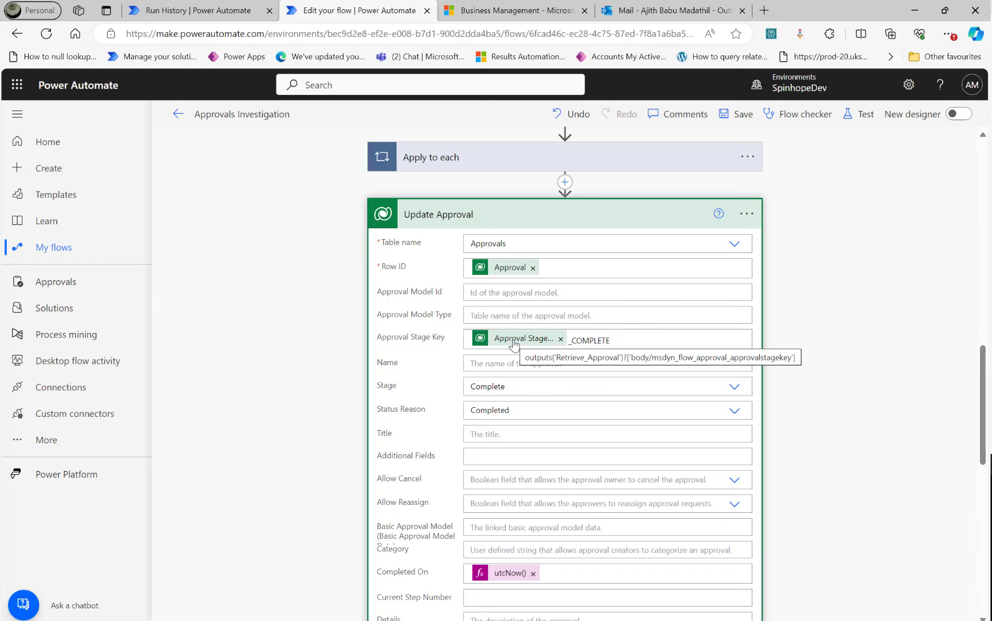
pyautogui.scroll(15, 513, 344)
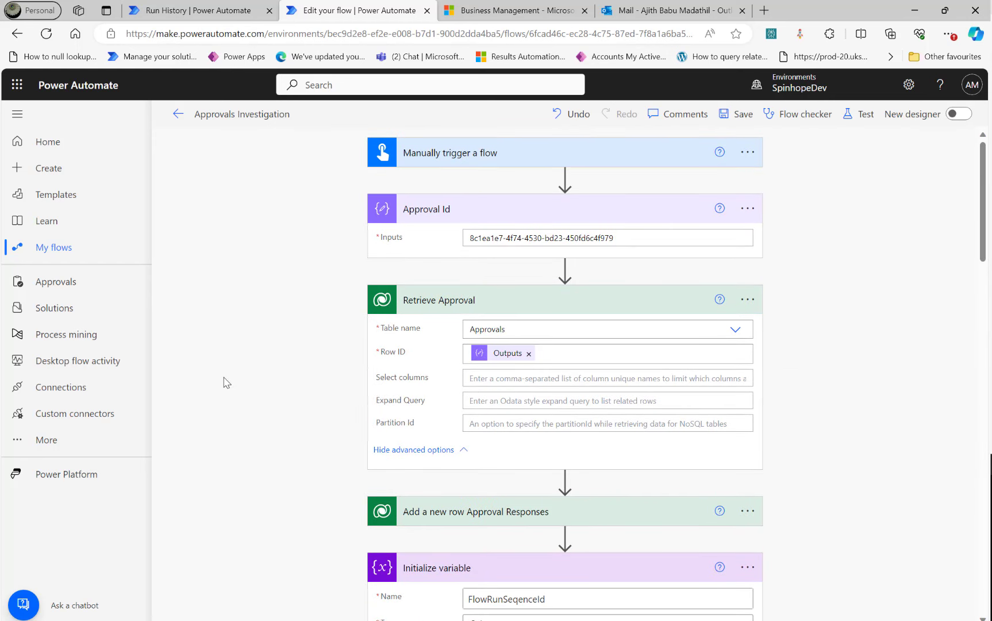
pyautogui.scroll(-8, 233, 382)
pyautogui.scroll(-6, 236, 383)
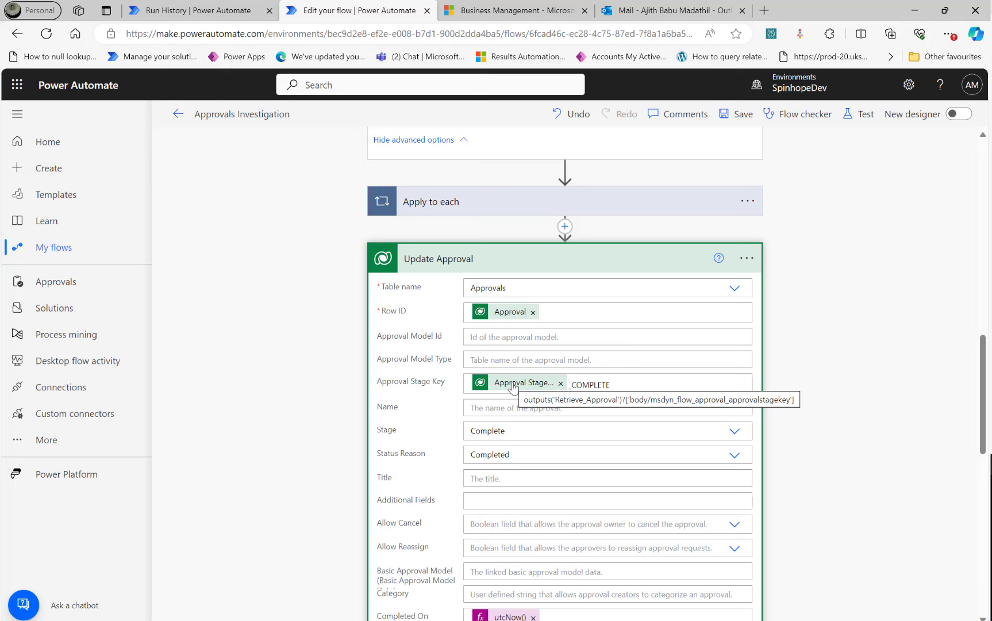
# Step: Search the Approval Stage Key field's dynamic content for "approvalstage", compare its sources and close the picker without changing the field
pyautogui.click(820, 486)
pyautogui.write('approval')
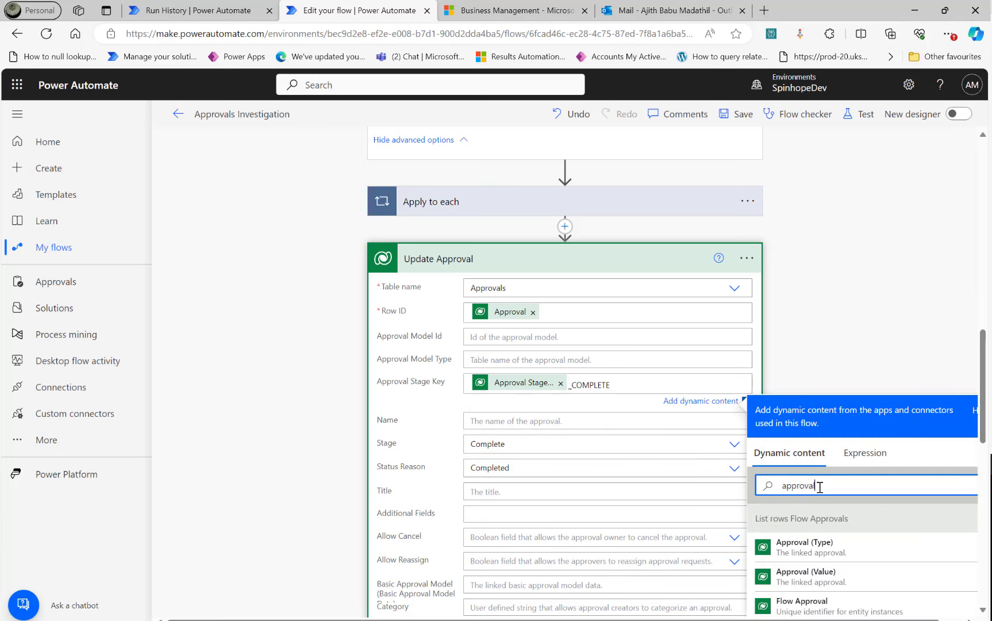
pyautogui.write('stage')
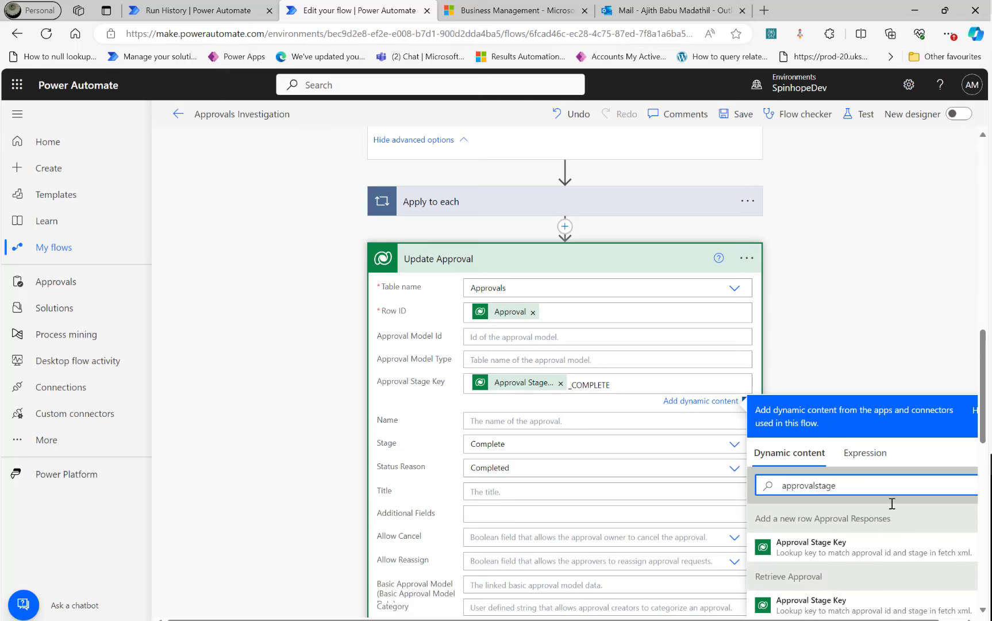
pyautogui.scroll(-2, 833, 547)
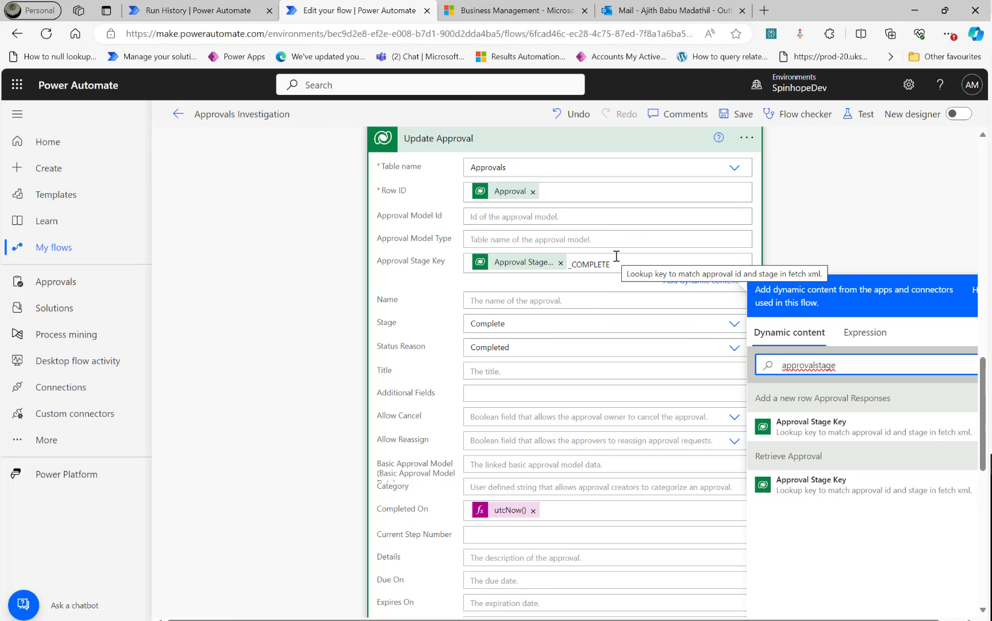
pyautogui.click(279, 318)
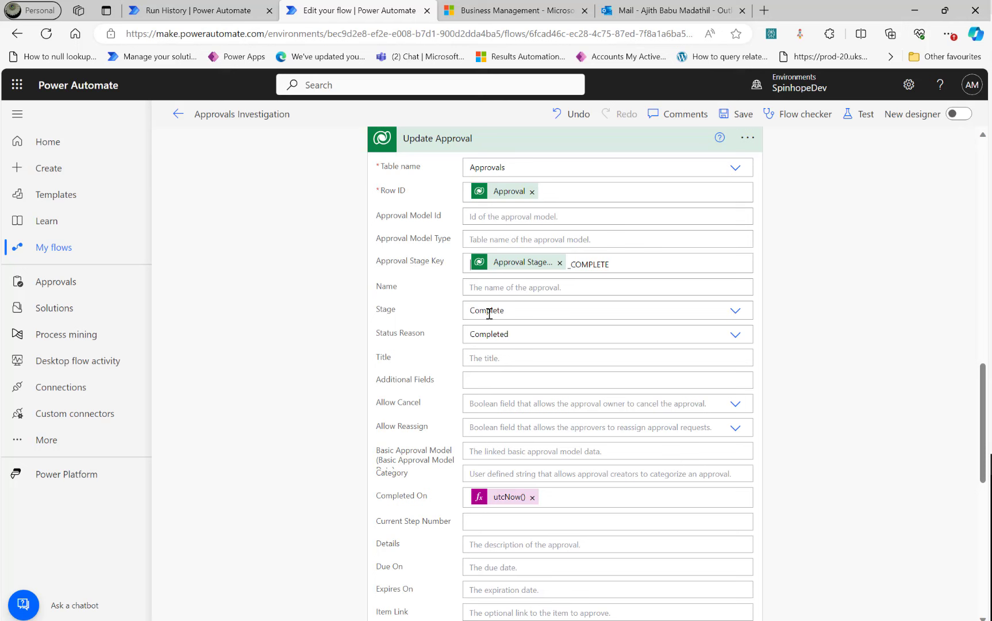
# Step: Examine the utcNow() expression in the Update Approval action's Completed On field, then look through the remaining fields, including Status
pyautogui.click(504, 498)
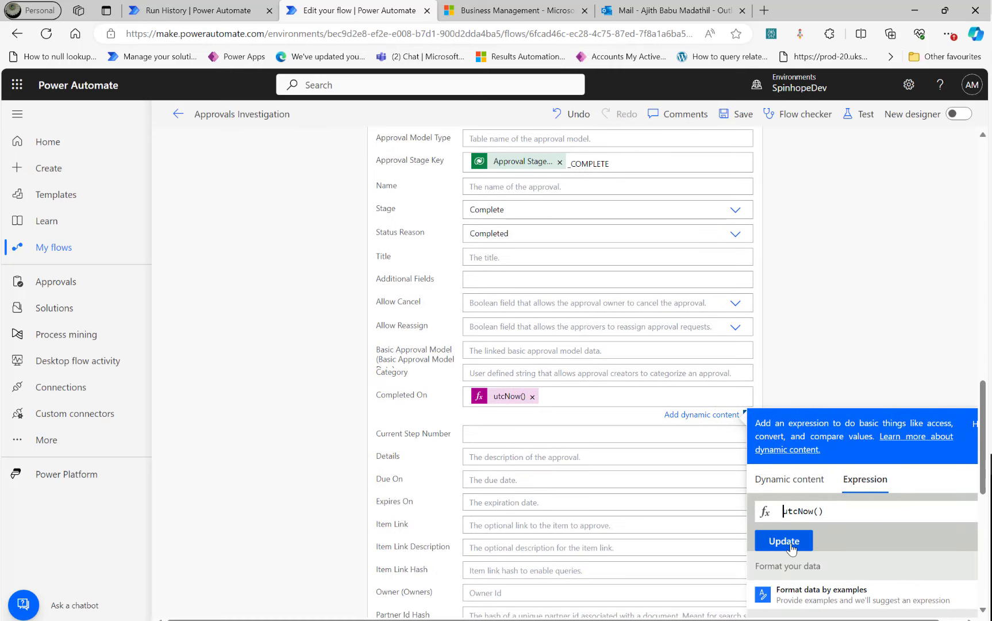
pyautogui.scroll(-3, 338, 428)
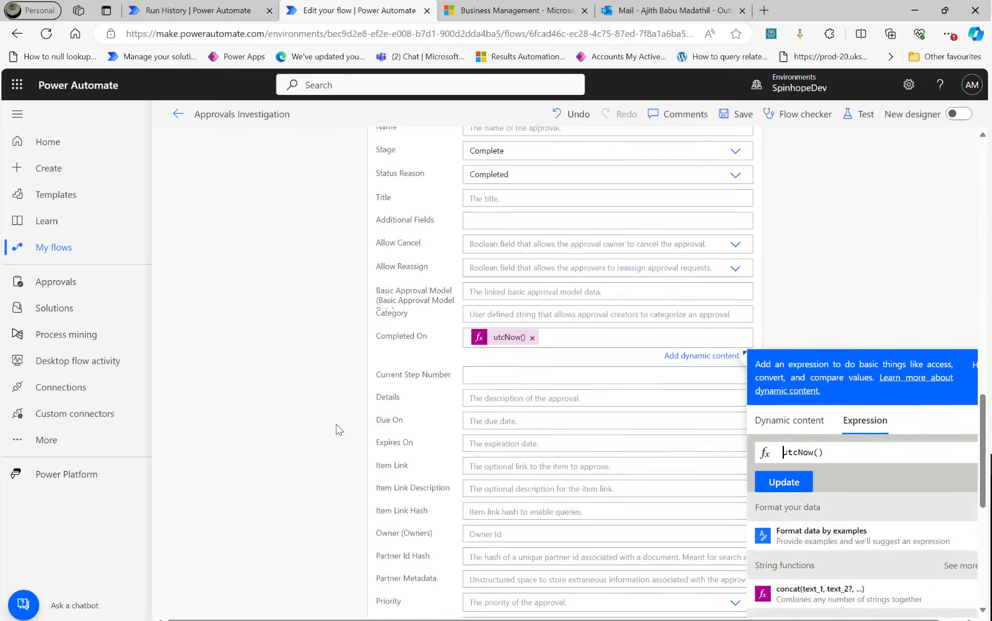
pyautogui.scroll(-1, 338, 429)
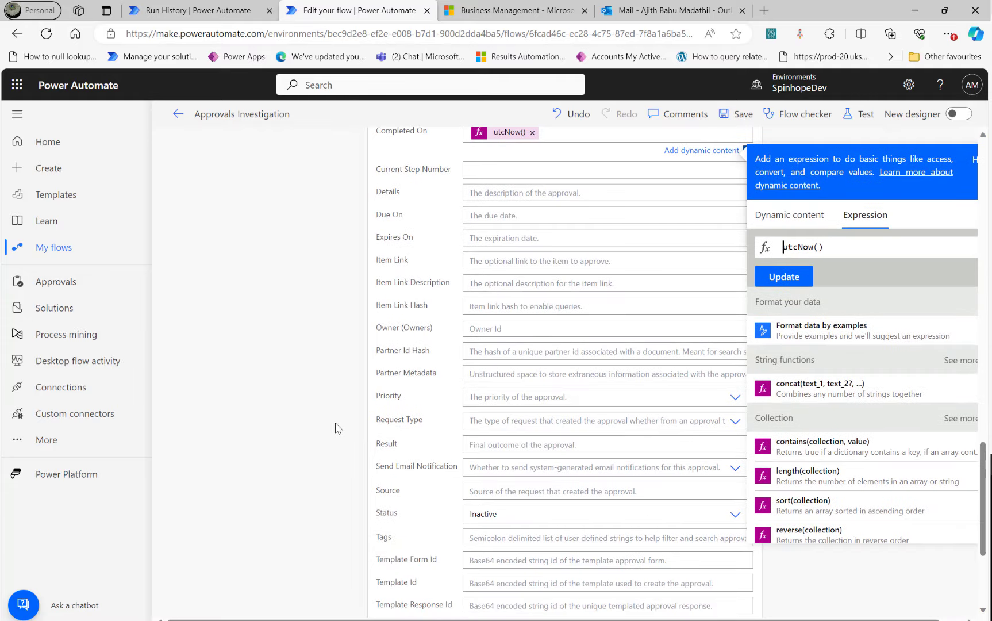
pyautogui.click(339, 428)
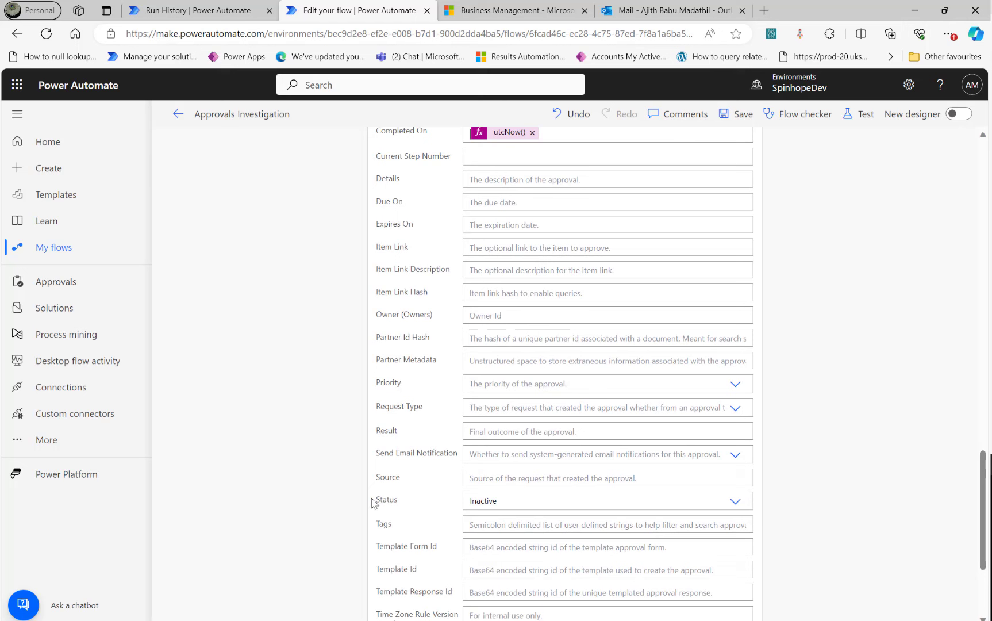
pyautogui.scroll(-2, 537, 510)
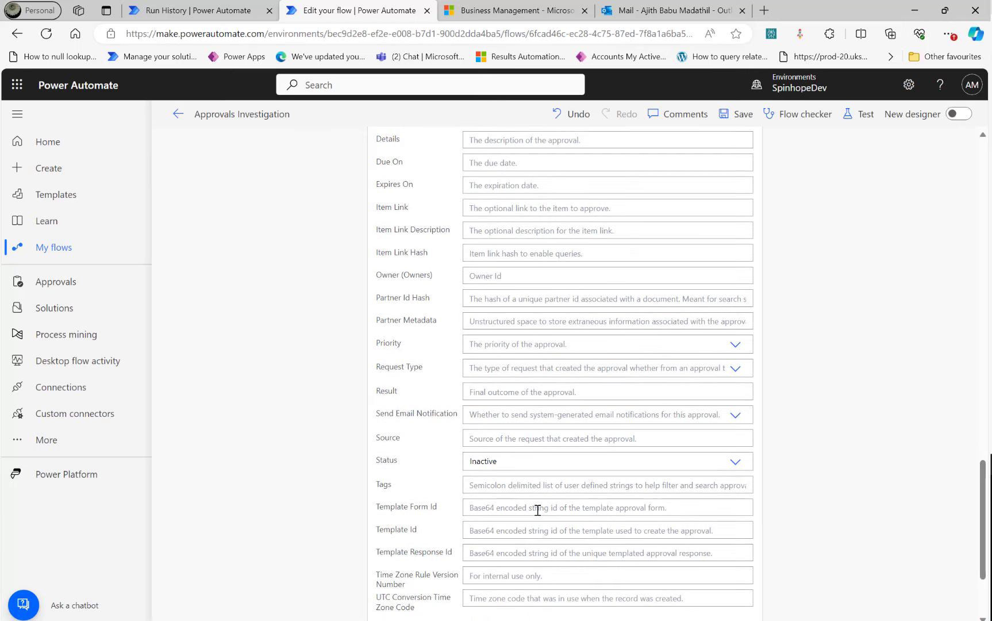
pyautogui.scroll(6, 529, 510)
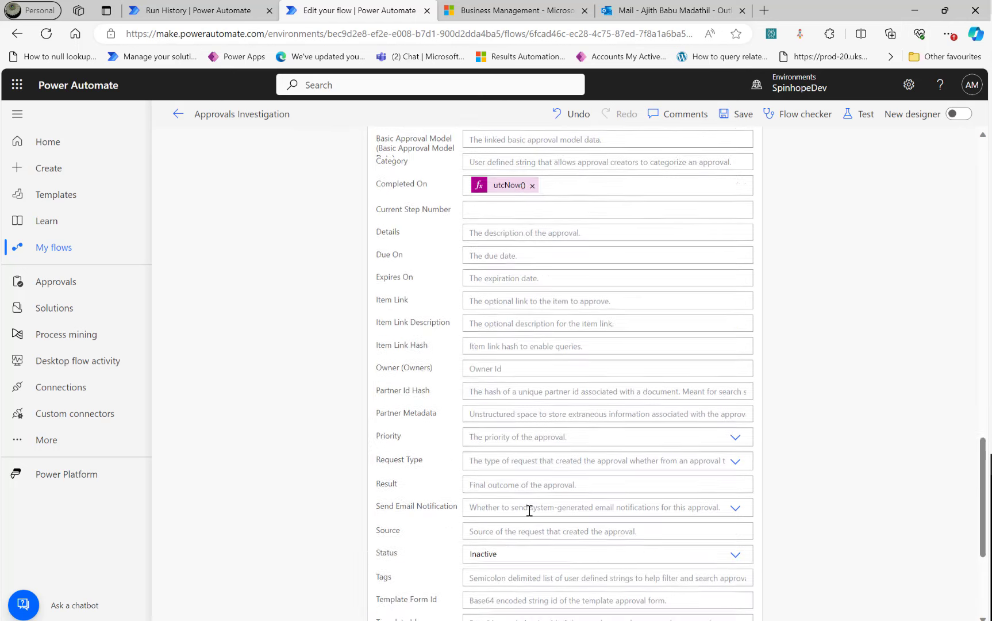
# Step: Expand the Apply to each loop and trace its Set variable action back to where the FlowRunSeqenceId variable is initialized
pyautogui.scroll(8, 530, 511)
pyautogui.click(556, 471)
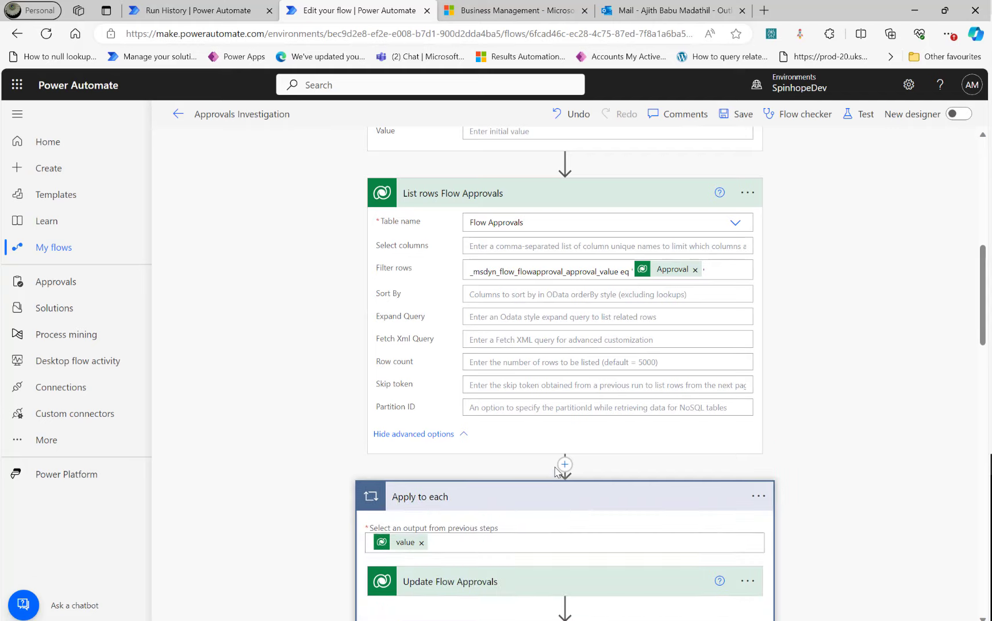
pyautogui.scroll(-5, 556, 468)
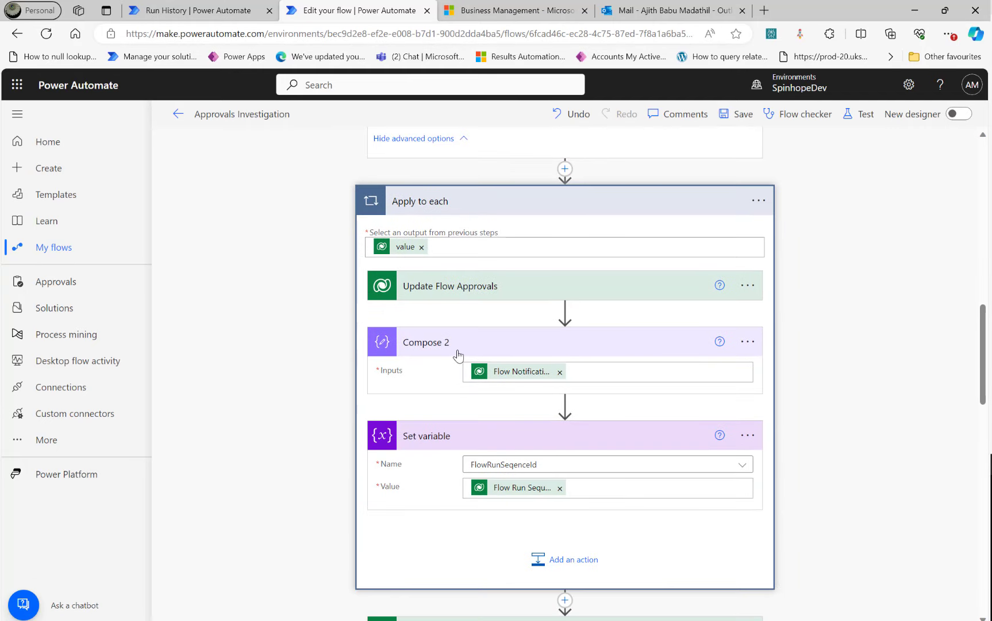
pyautogui.moveTo(524, 484)
pyautogui.scroll(-3, 487, 414)
pyautogui.scroll(10, 465, 299)
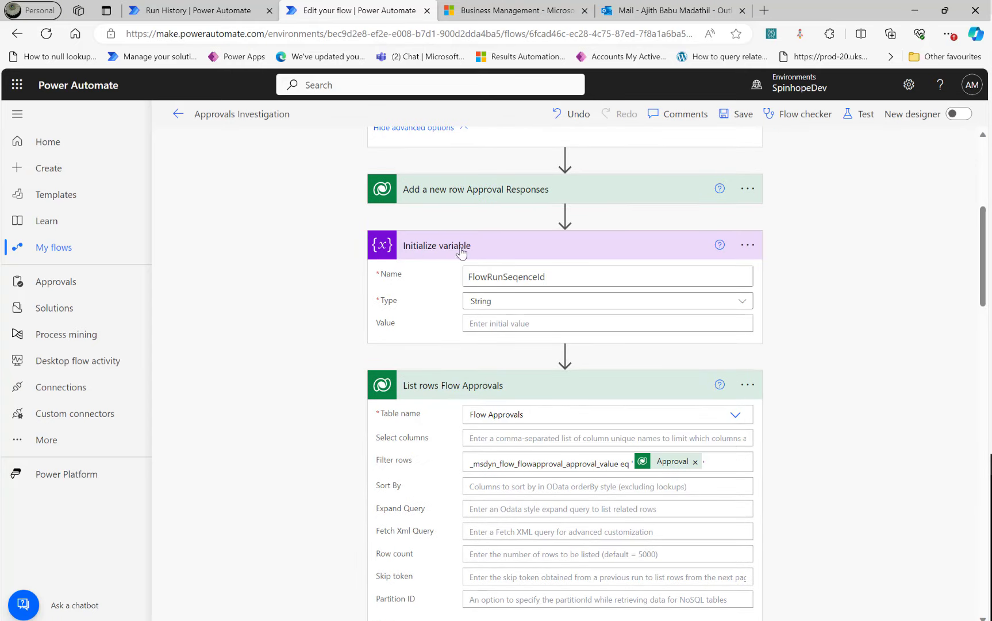
pyautogui.click(516, 251)
# Step: Collapse Compose 2 and Set variable in the loop, and examine the Update Flow Approvals action's Row ID, Status and Status Reason
pyautogui.scroll(-5, 470, 433)
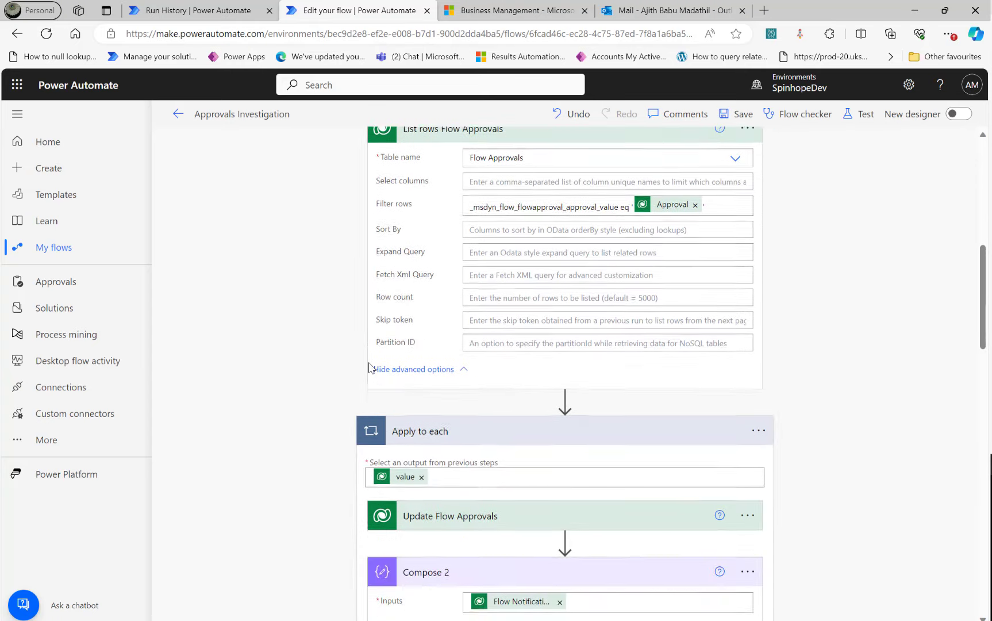
pyautogui.click(470, 432)
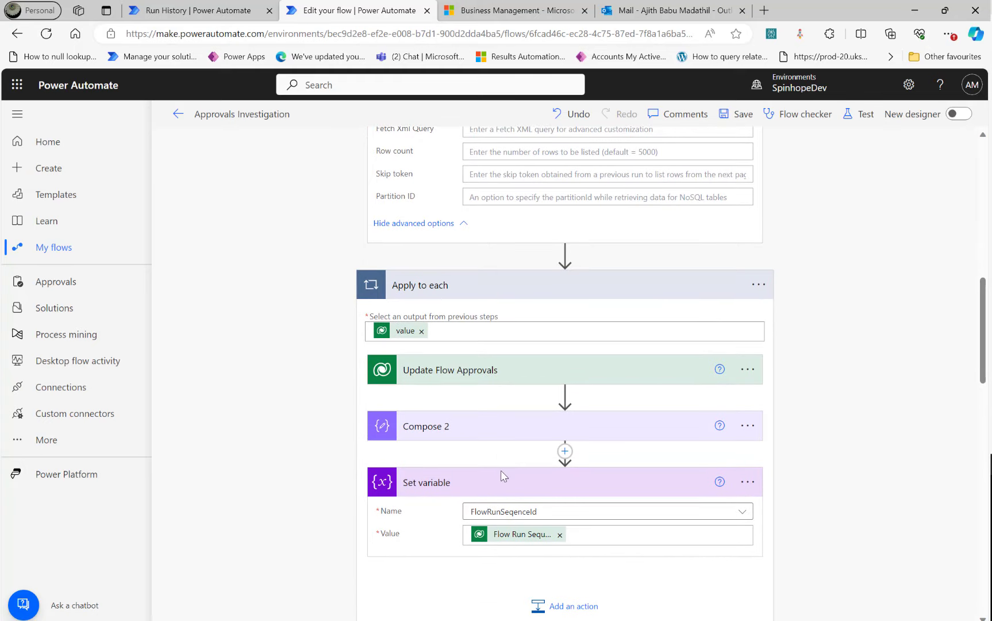
pyautogui.click(501, 488)
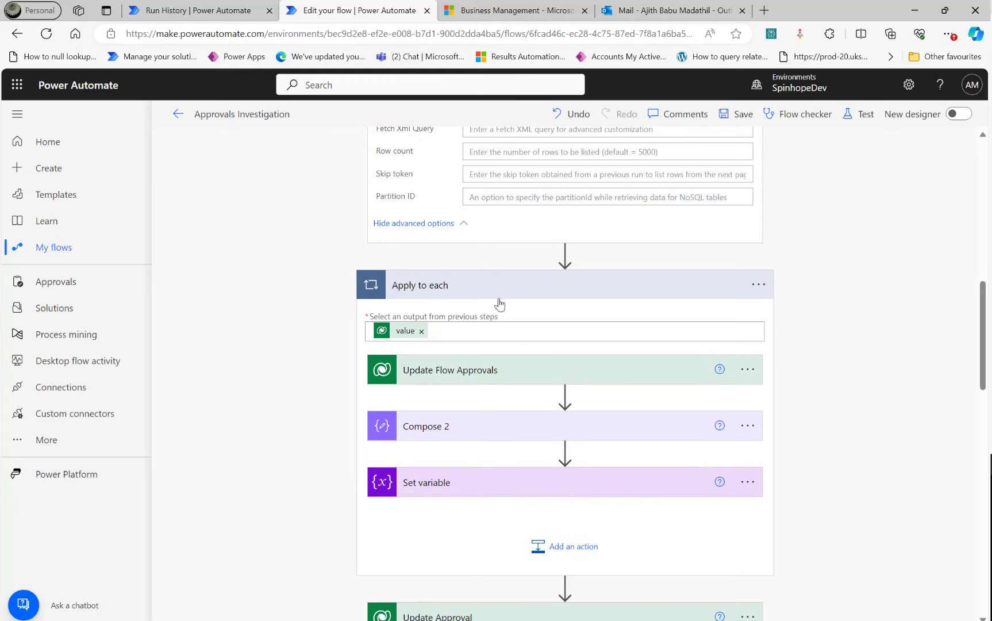
pyautogui.click(448, 368)
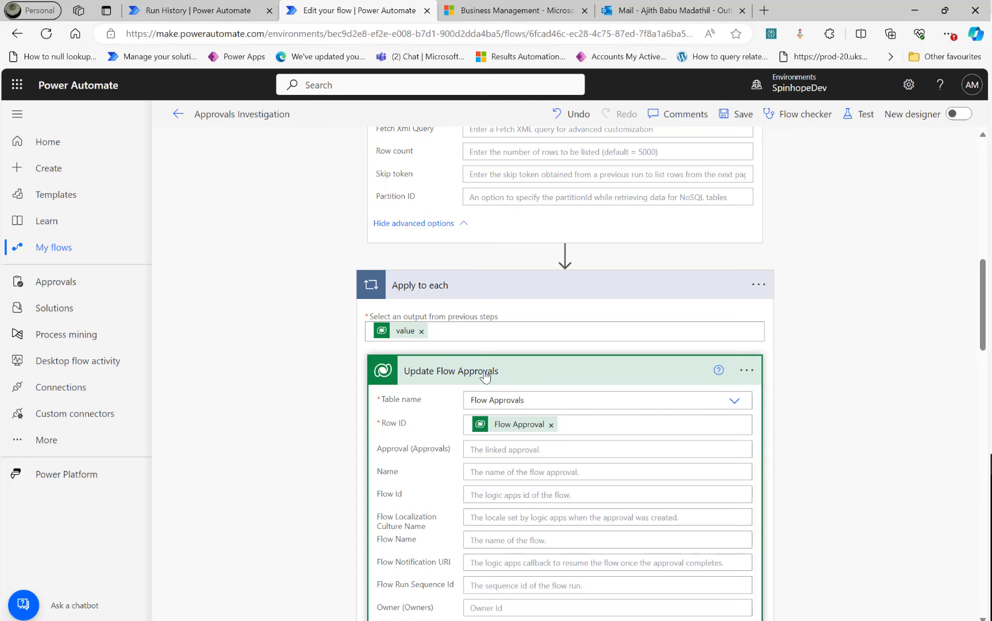
pyautogui.moveTo(529, 430)
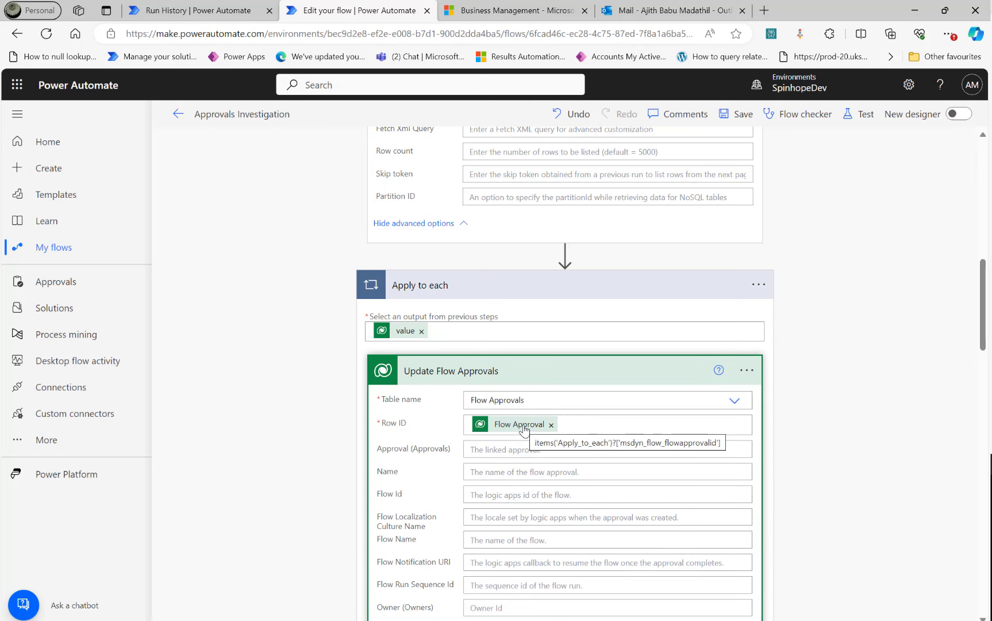
pyautogui.scroll(-6, 529, 431)
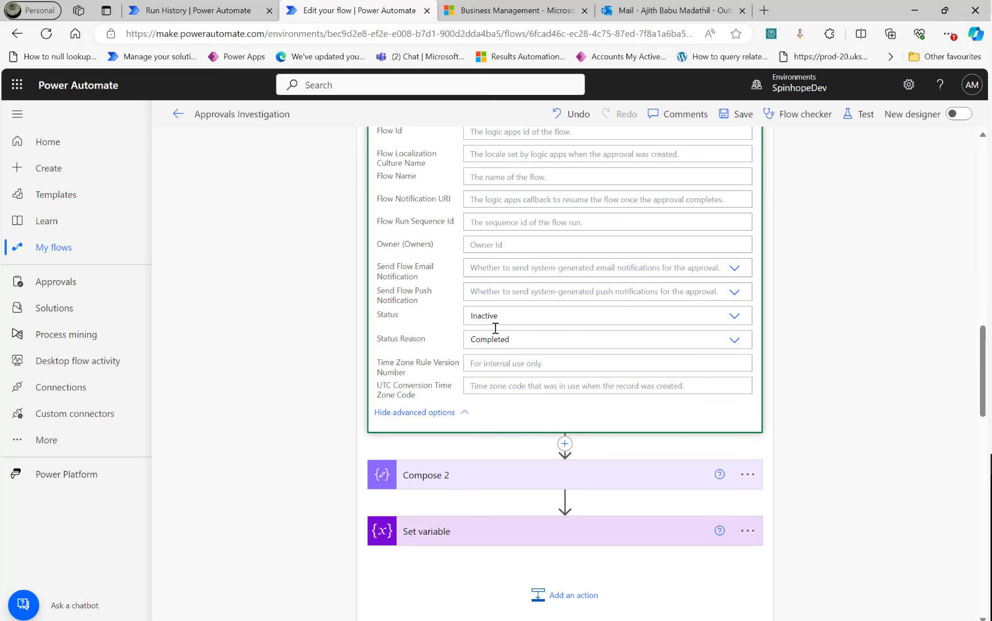
pyautogui.scroll(2, 524, 350)
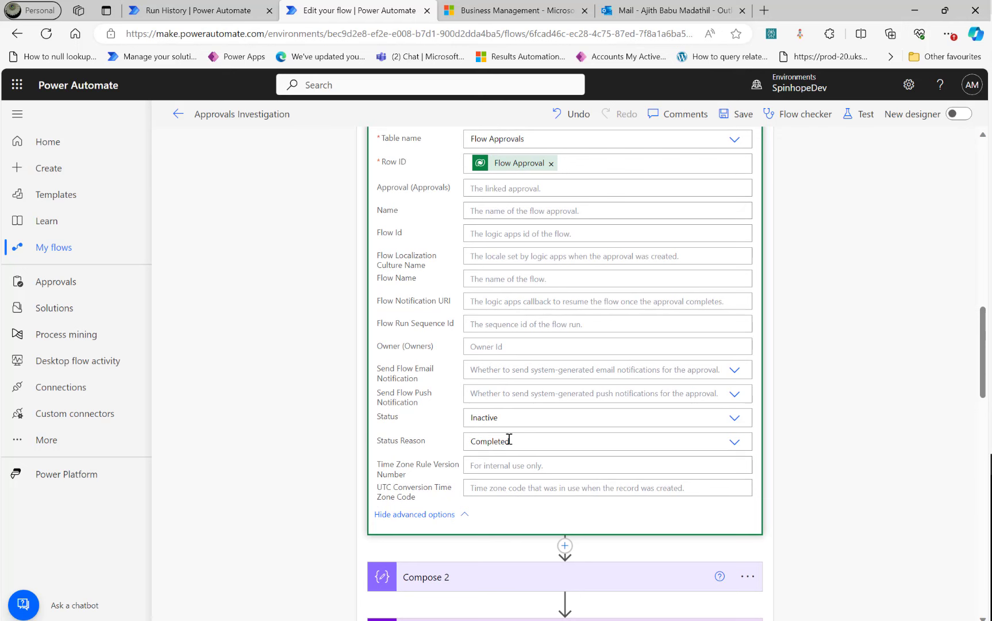
# Step: Review the sequence from the Update Flow Approvals action in the loop to the Update Approval action's stage and status fields
pyautogui.scroll(-6, 313, 403)
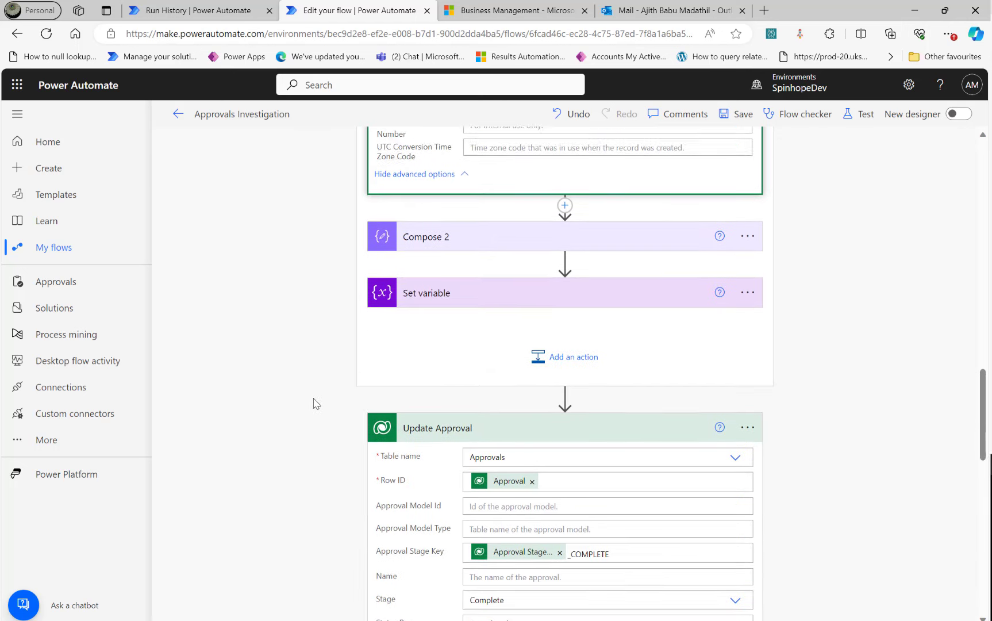
pyautogui.scroll(-2, 332, 392)
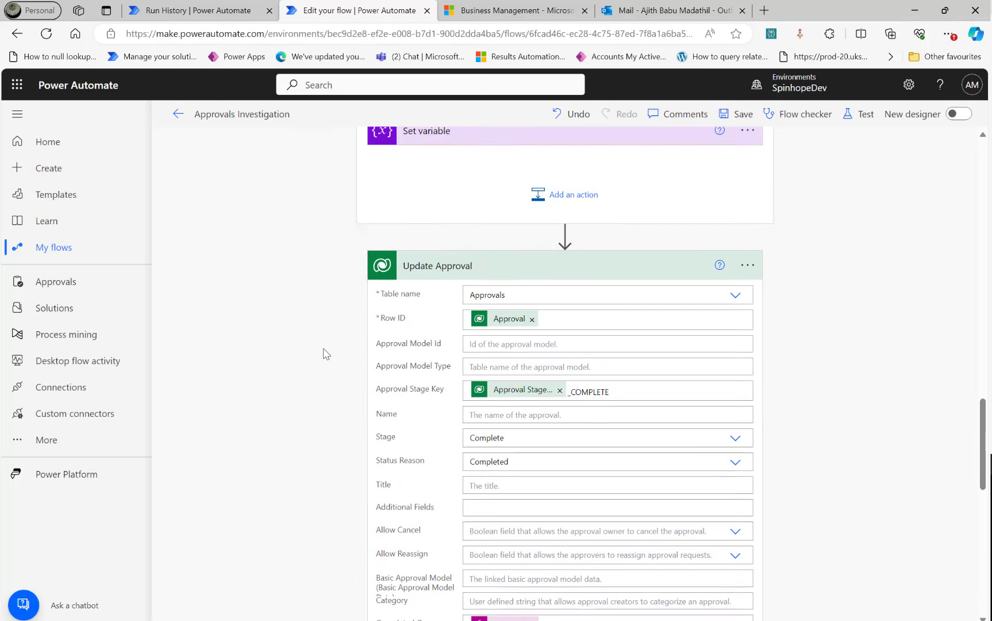
pyautogui.scroll(4, 326, 353)
pyautogui.scroll(6, 273, 361)
pyautogui.scroll(-6, 275, 361)
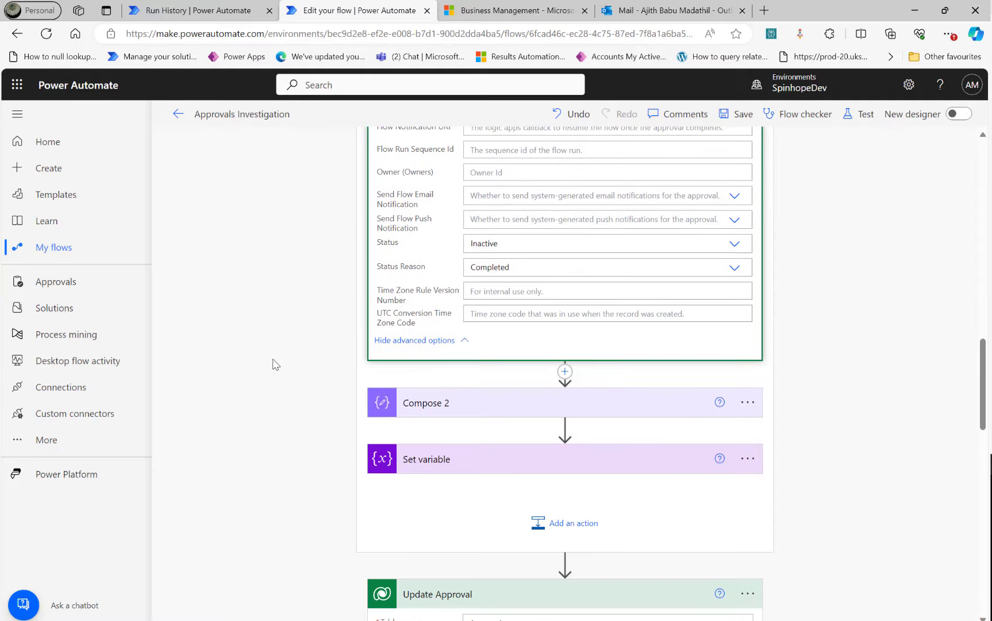
pyautogui.scroll(-4, 428, 480)
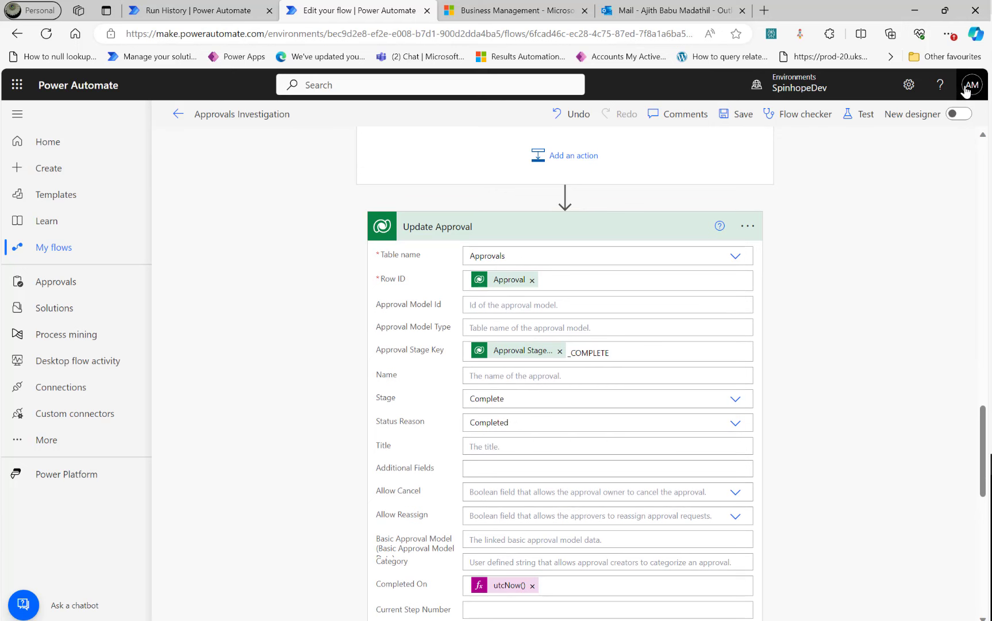
# Step: Go back from the running Create Approvals run to the flow's details page with its 28-day run history
pyautogui.click(671, 11)
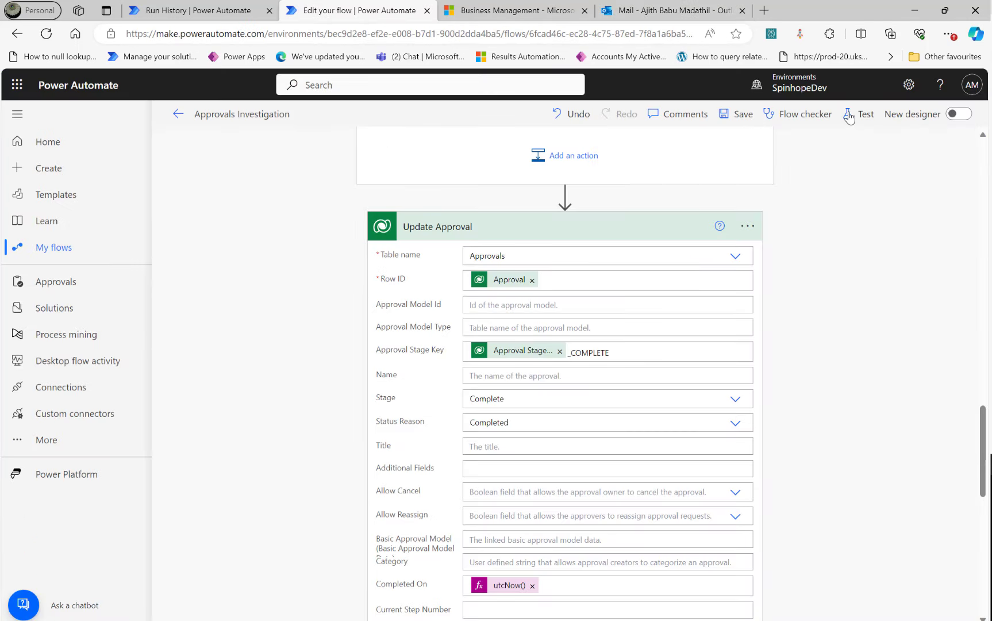
pyautogui.click(207, 11)
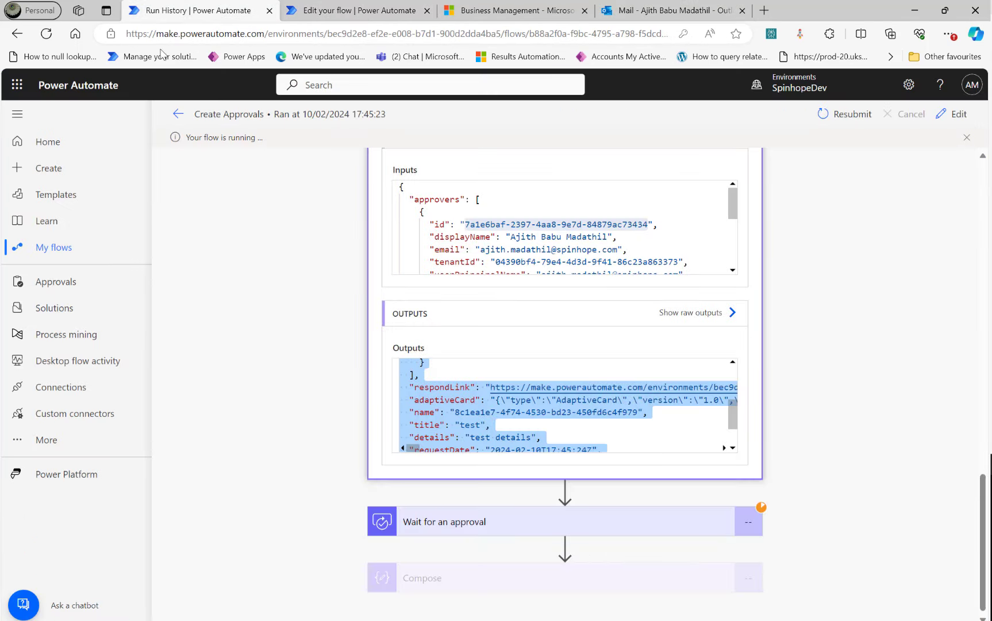
pyautogui.click(178, 114)
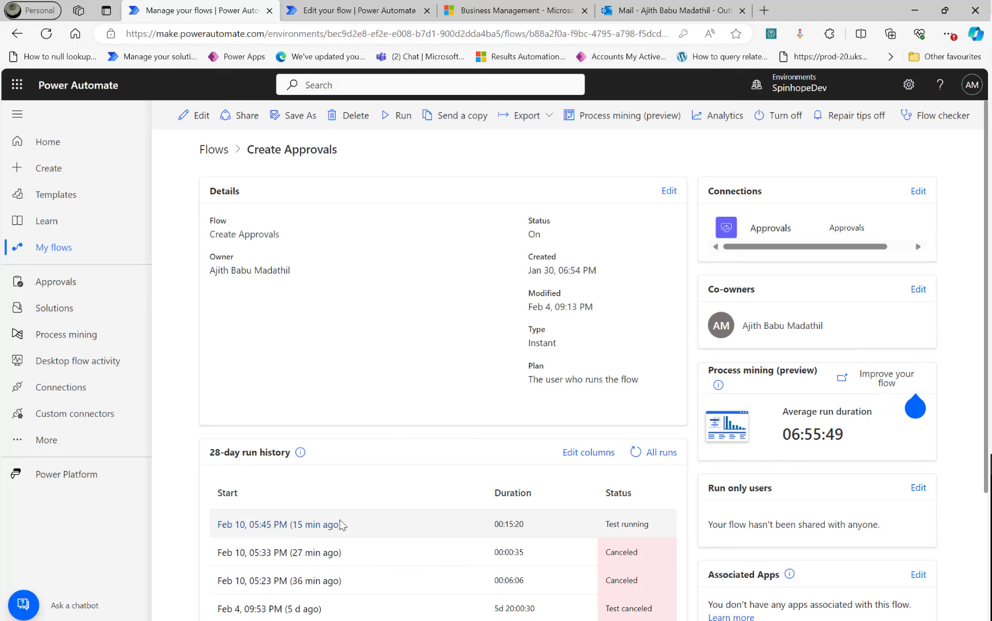
# Step: Save the Approvals Investigation flow, test it manually and open the resulting run
pyautogui.click(360, 8)
pyautogui.click(857, 118)
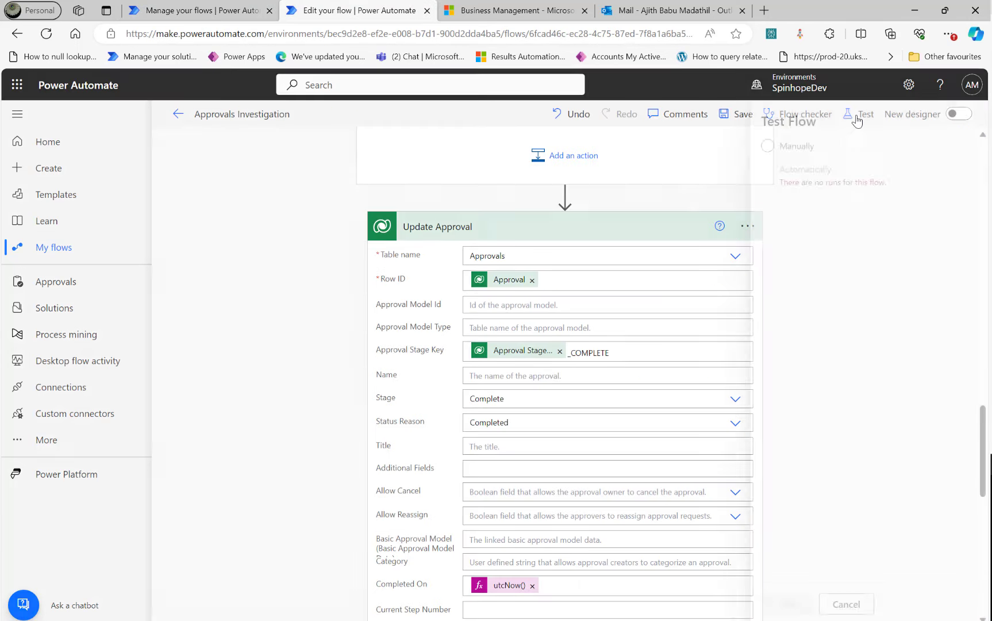
pyautogui.click(742, 146)
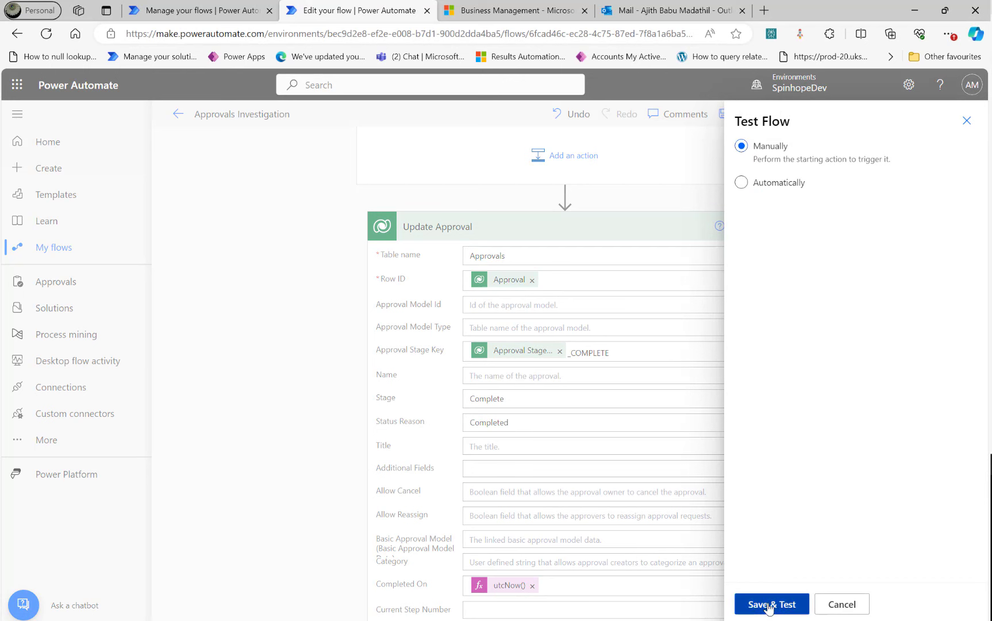
pyautogui.click(769, 605)
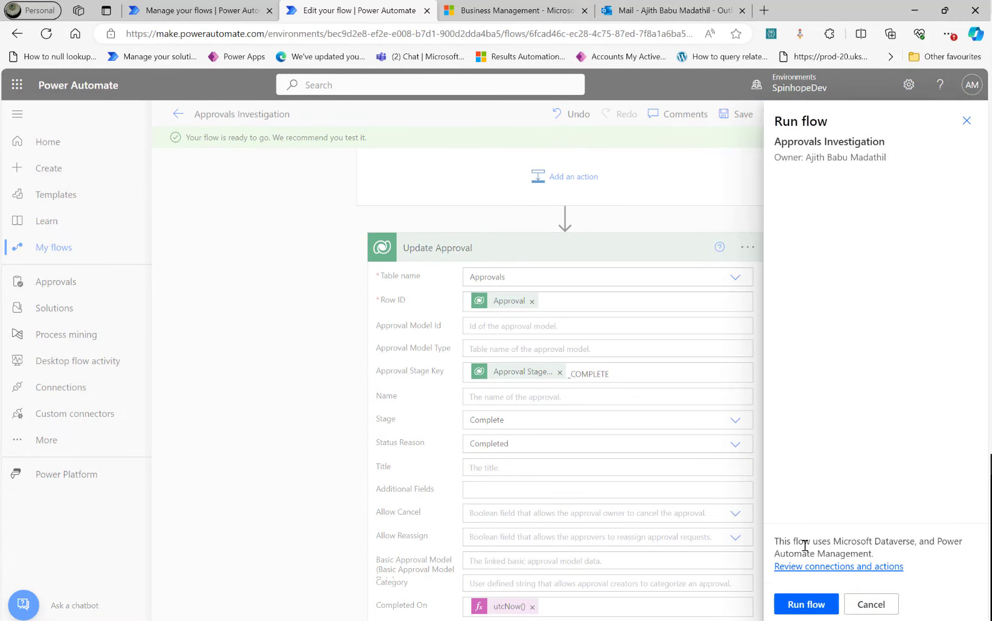
pyautogui.click(803, 607)
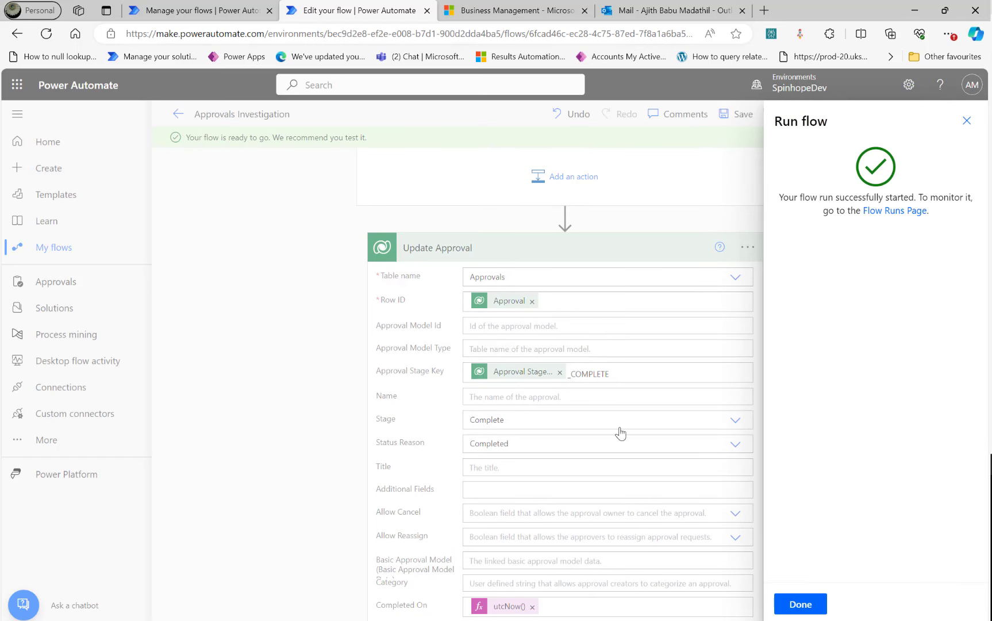
pyautogui.click(800, 607)
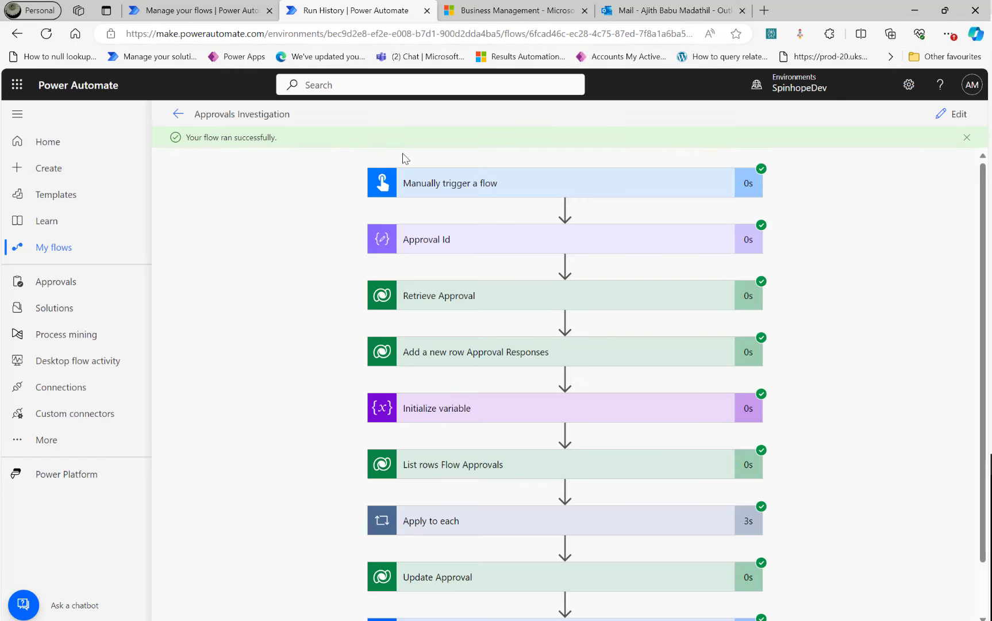
# Step: Inspect the Approvals Investigation run's Apply to each actions and the Update Approval inputs, including Approval Stage Key, Stage and Status Reason
pyautogui.scroll(-1, 334, 355)
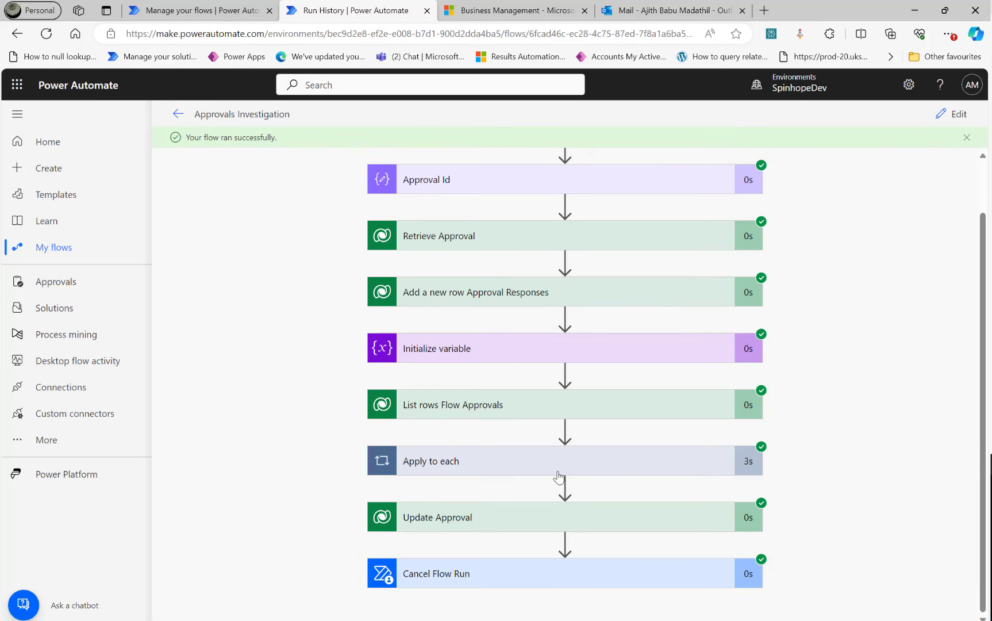
pyautogui.click(472, 464)
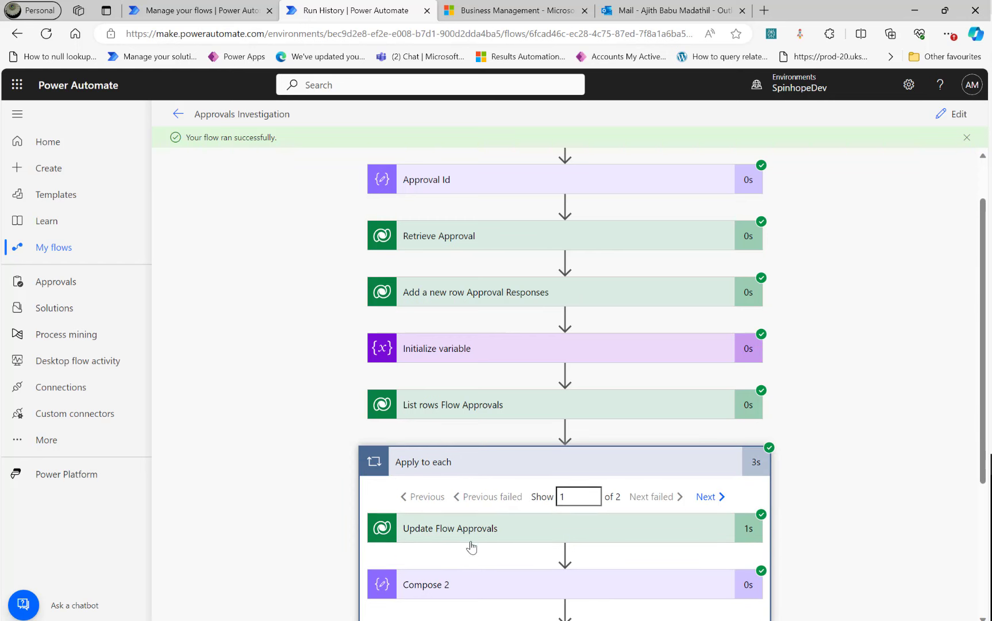
pyautogui.scroll(-4, 251, 472)
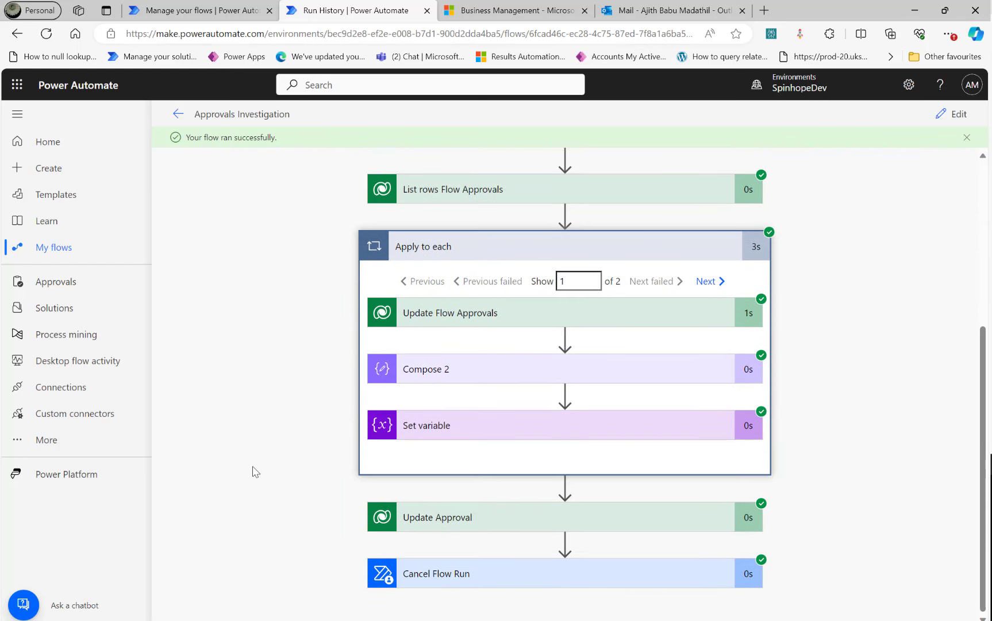
pyautogui.click(479, 523)
pyautogui.scroll(-4, 348, 502)
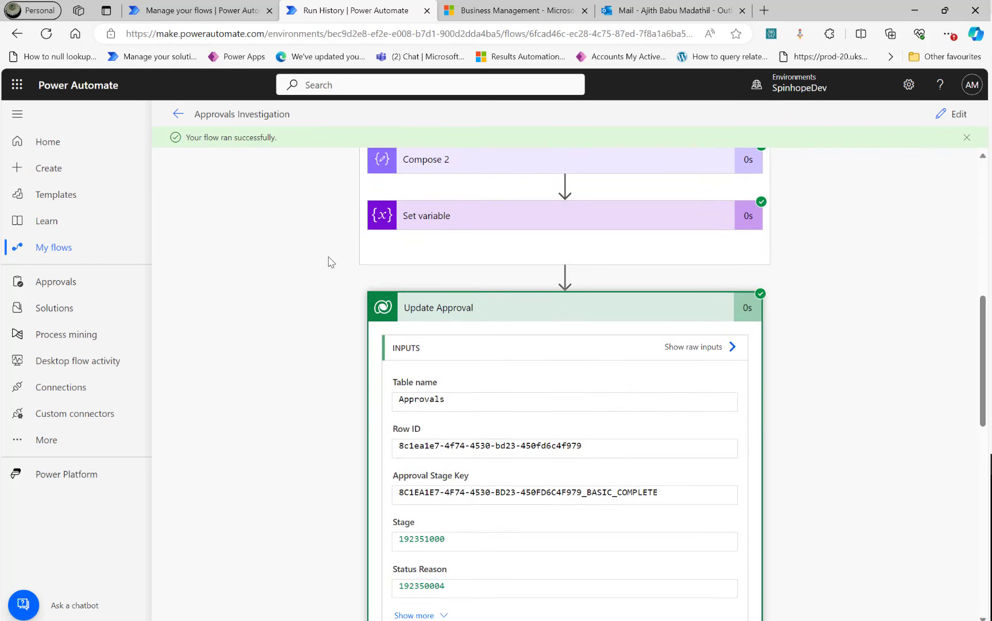
# Step: Collapse the Update Approval results in the run and return to the Create Approvals flow's 28-day run history
pyautogui.click(183, 12)
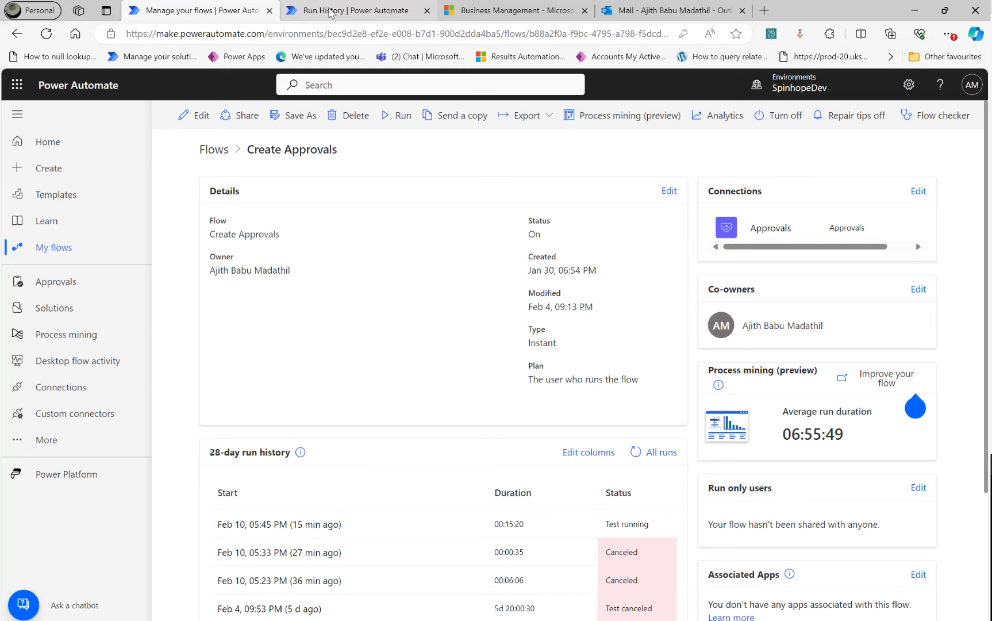
pyautogui.click(332, 12)
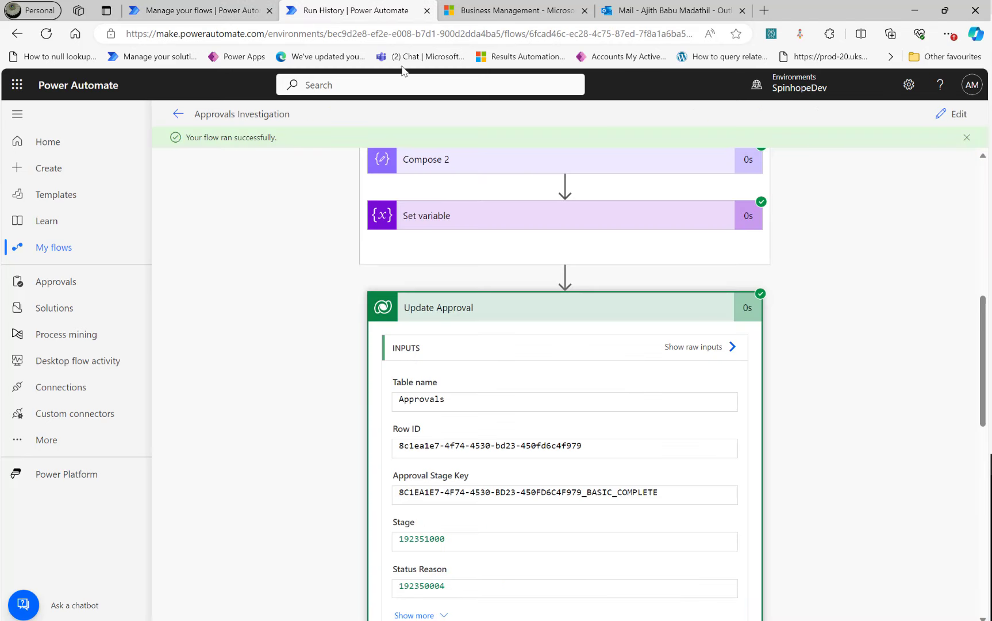
pyautogui.click(480, 314)
pyautogui.click(193, 11)
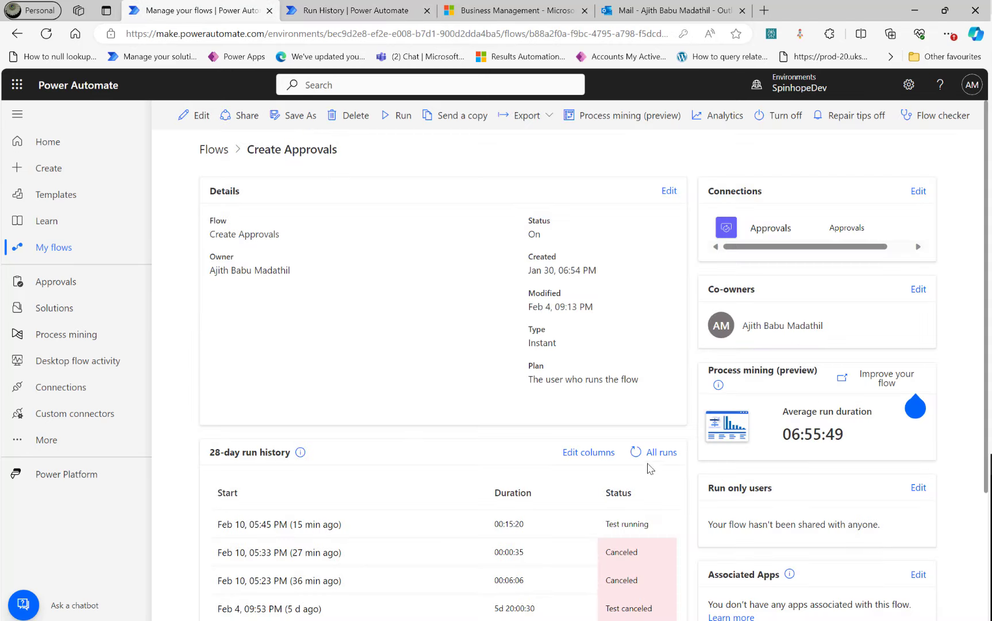
# Step: Refresh the Create Approvals run history and reopen the "test" approval email in Outlook to check its request status
pyautogui.click(636, 452)
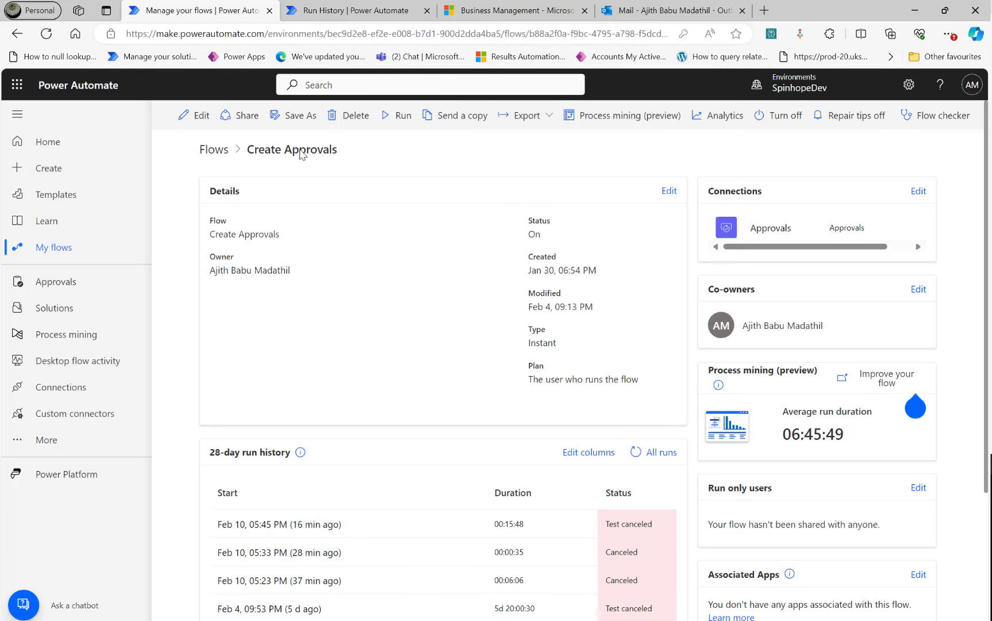
pyautogui.click(641, 12)
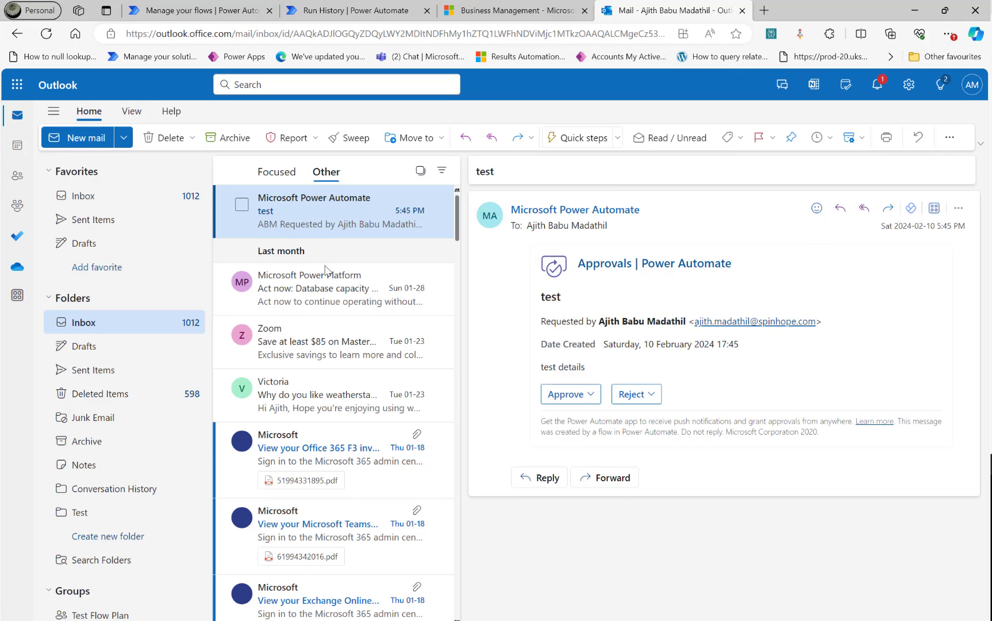
pyautogui.click(309, 290)
pyautogui.click(301, 203)
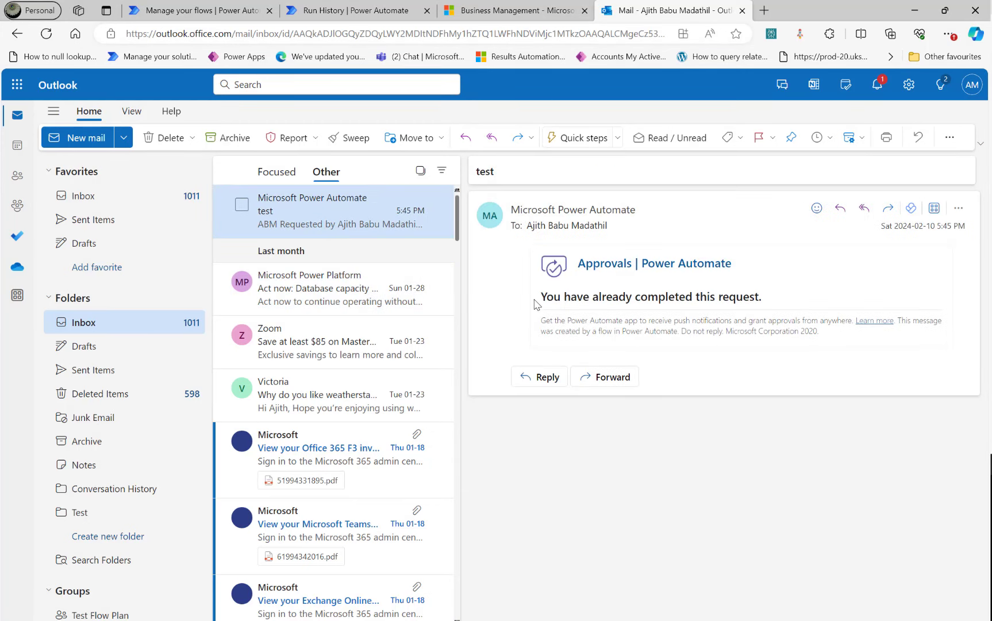
pyautogui.moveTo(535, 303); pyautogui.dragTo(770, 301)
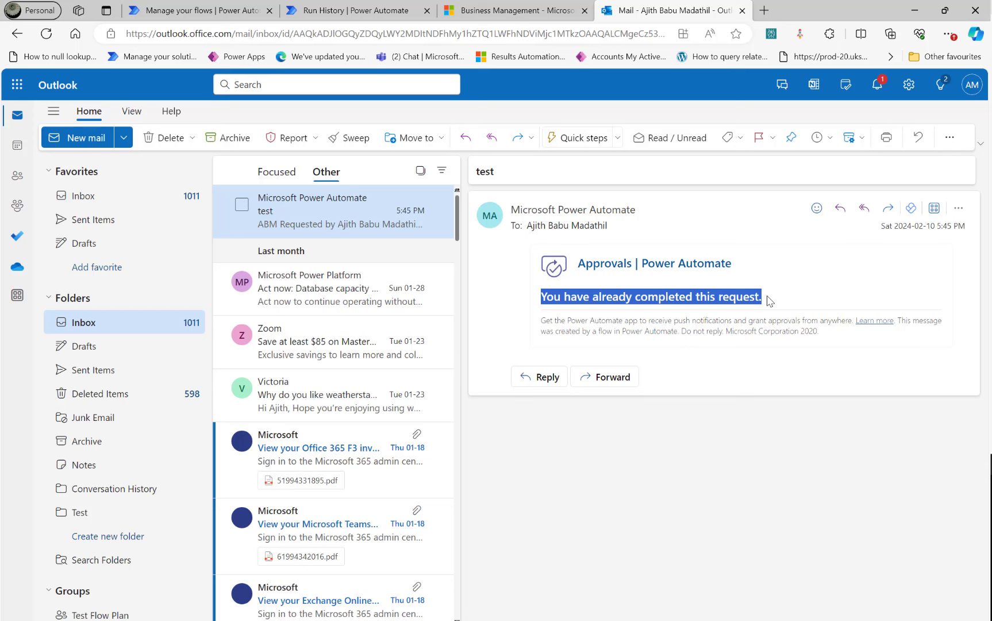
pyautogui.click(613, 310)
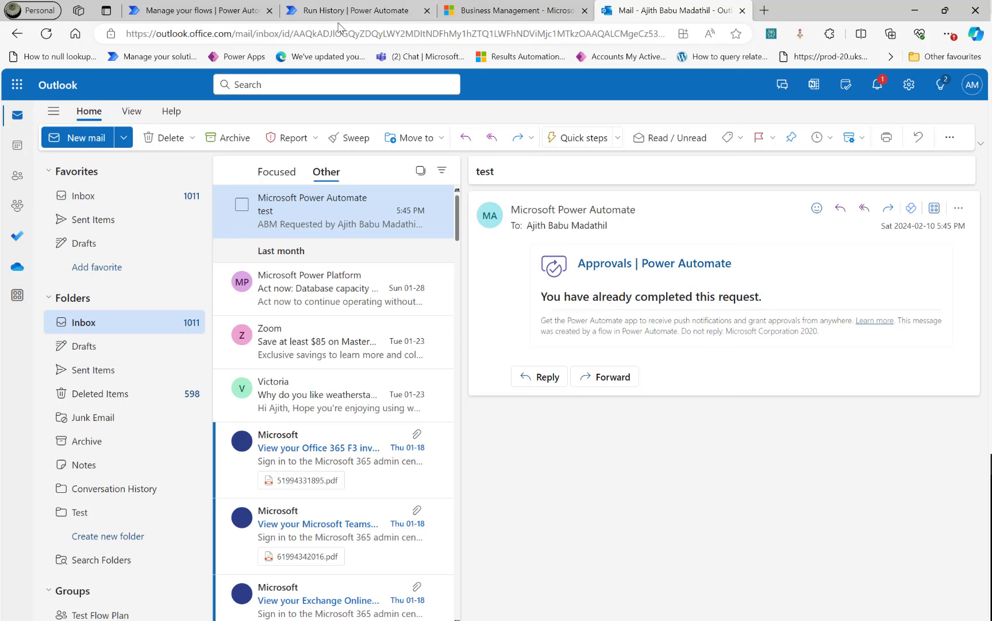
# Step: Switch to the Dynamics 365 Advanced Find window and query Approval Responses using the saved Approval Responses view
pyautogui.click(330, 8)
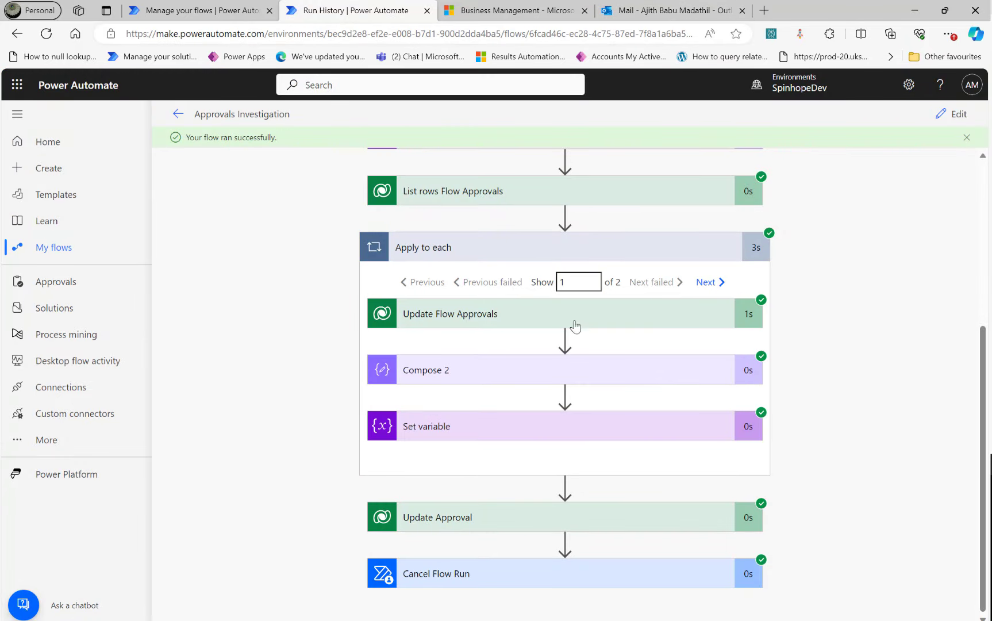
pyautogui.click(656, 14)
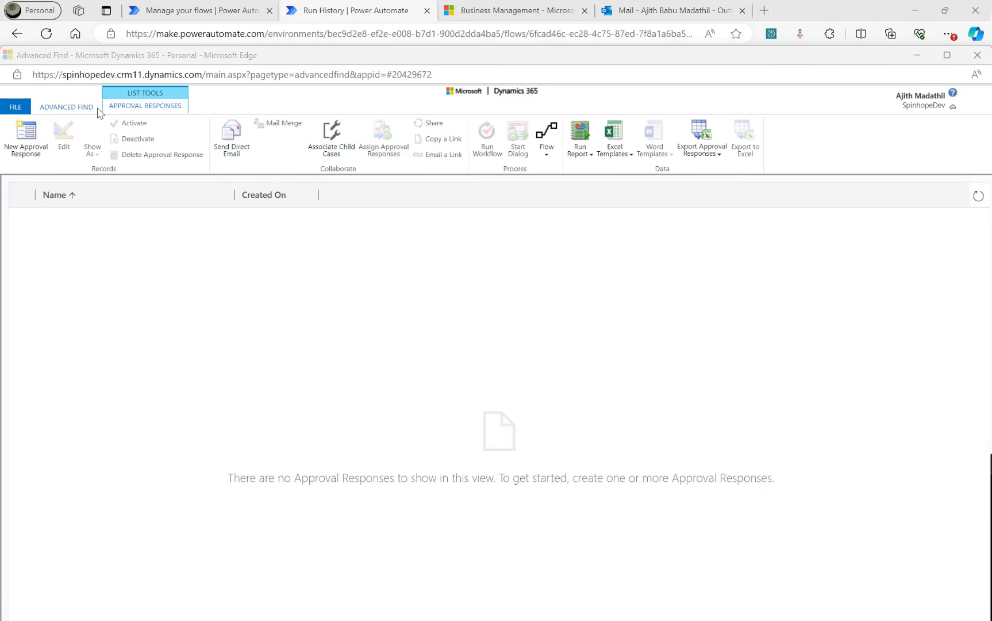
pyautogui.click(66, 107)
pyautogui.click(74, 137)
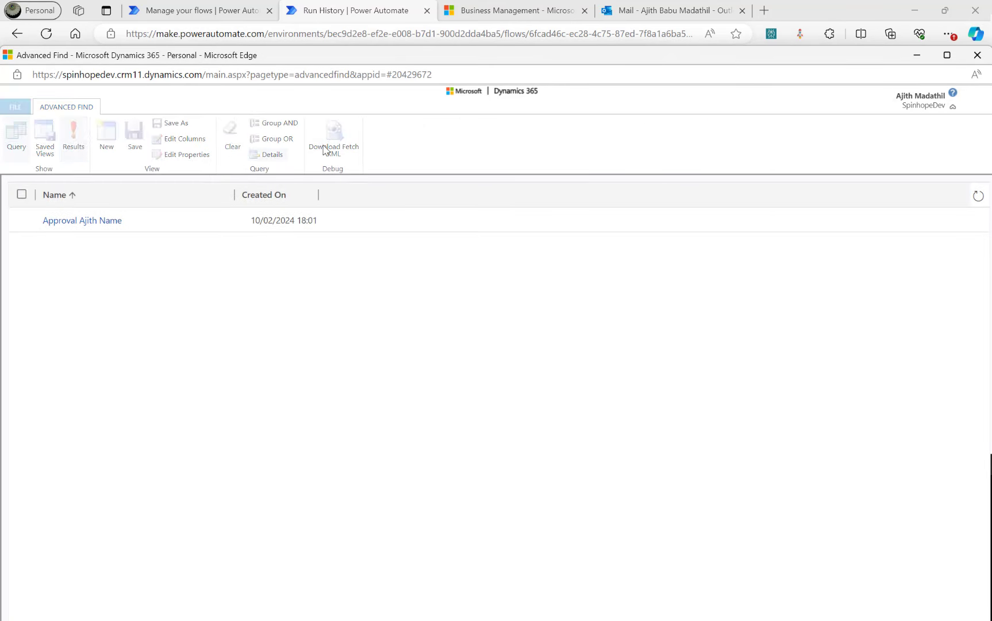
pyautogui.click(81, 107)
pyautogui.click(488, 191)
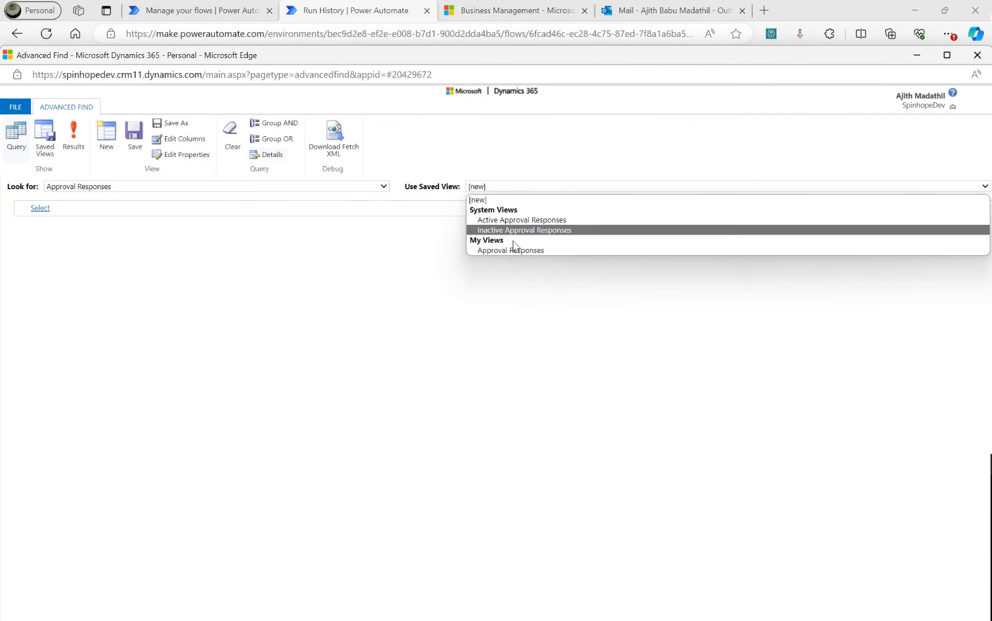
pyautogui.click(507, 251)
pyautogui.click(73, 141)
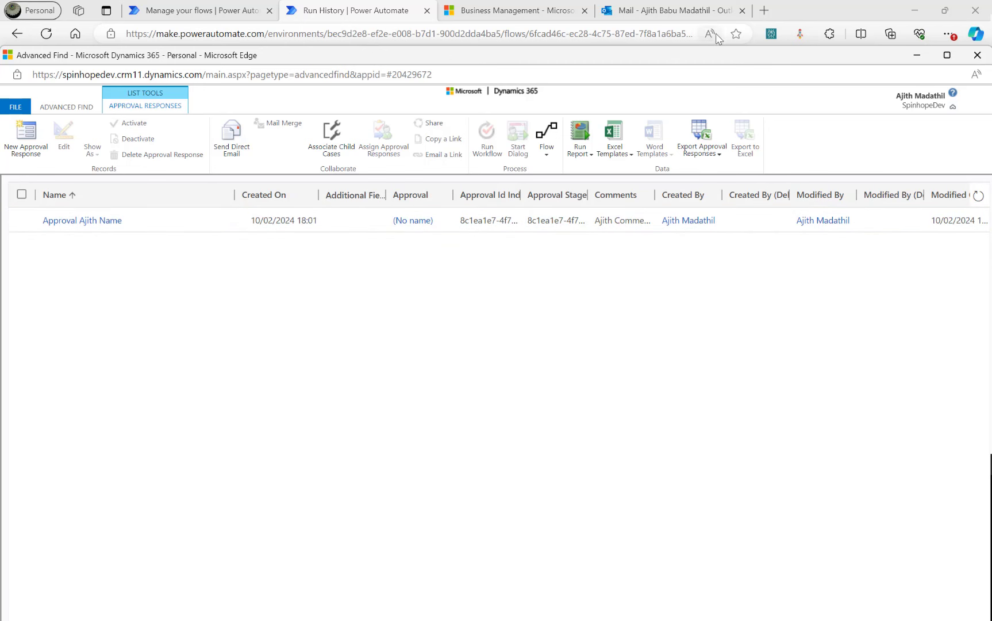
# Step: Maximize the Advanced Find window and examine the approval response's Response, Stage, Status and Status Reason columns
pyautogui.doubleClick(428, 60)
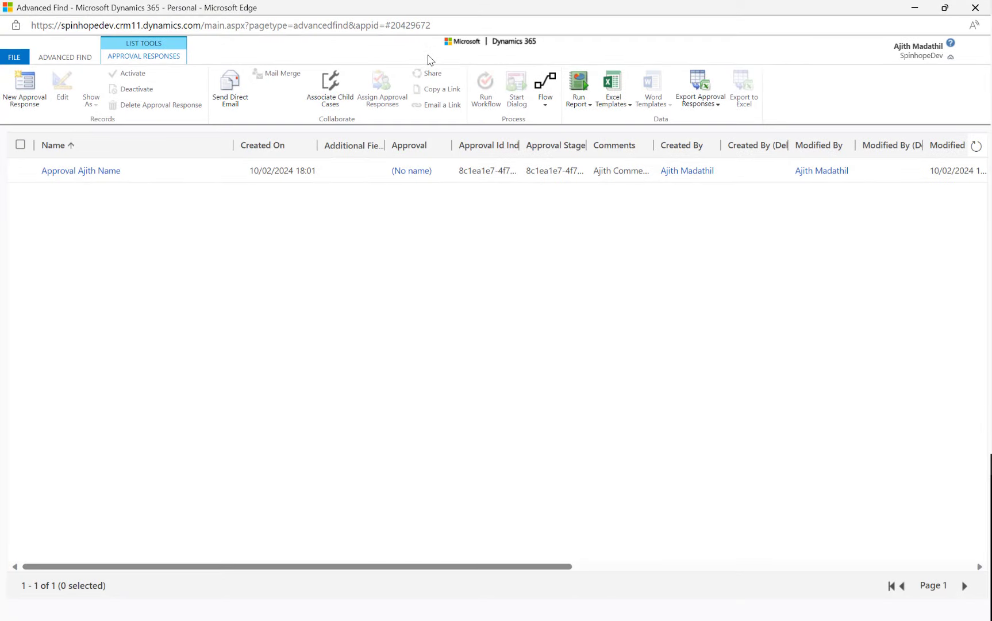
pyautogui.moveTo(522, 569); pyautogui.dragTo(966, 569)
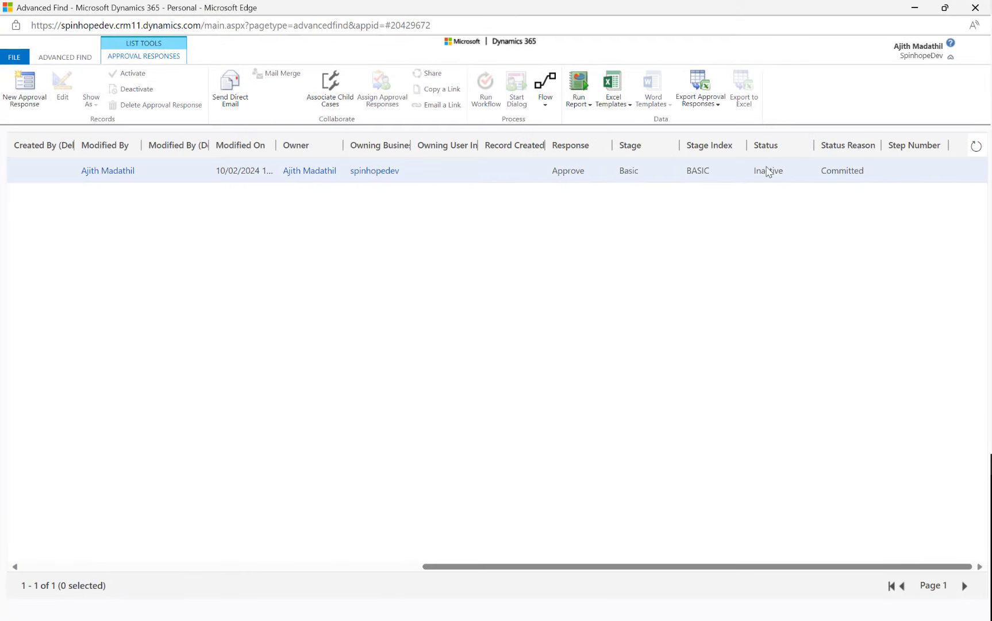
pyautogui.moveTo(580, 571); pyautogui.dragTo(178, 569)
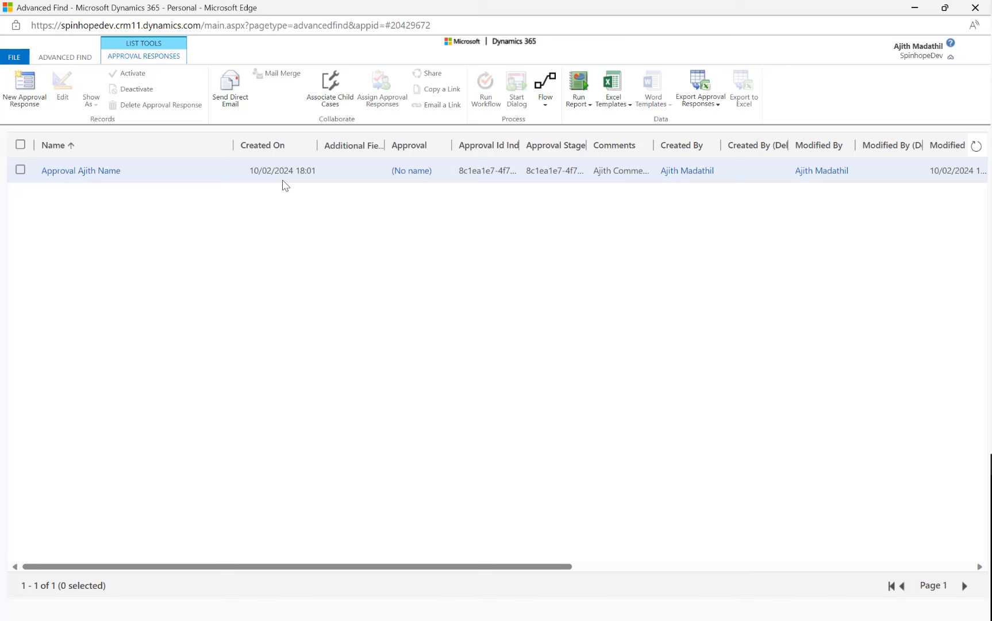
# Step: Query the Approval Requests table in Advanced Find using the saved Approval Requests view
pyautogui.click(63, 58)
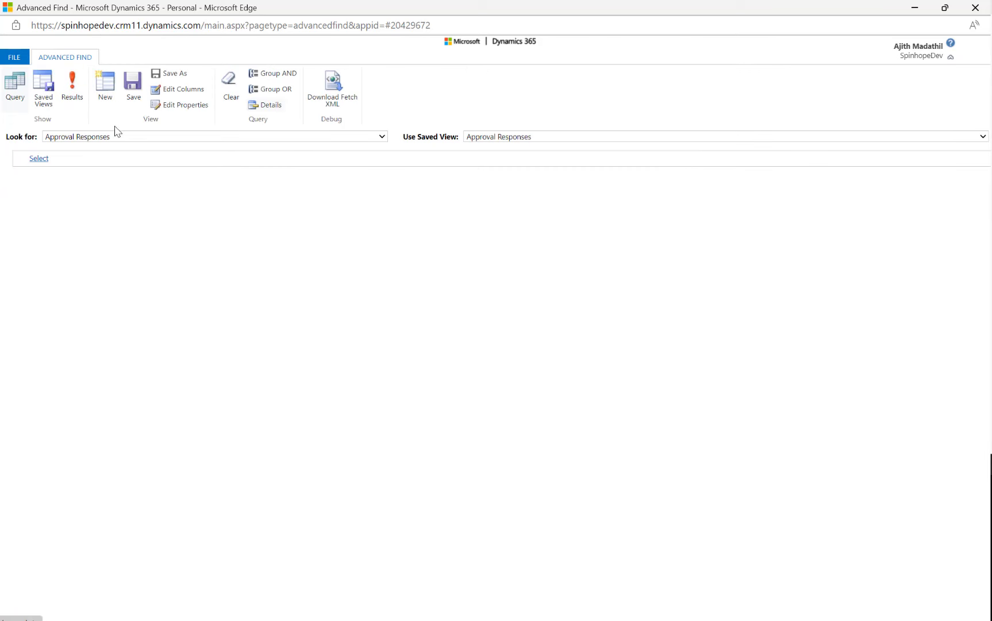
pyautogui.click(131, 138)
pyautogui.press('Up')
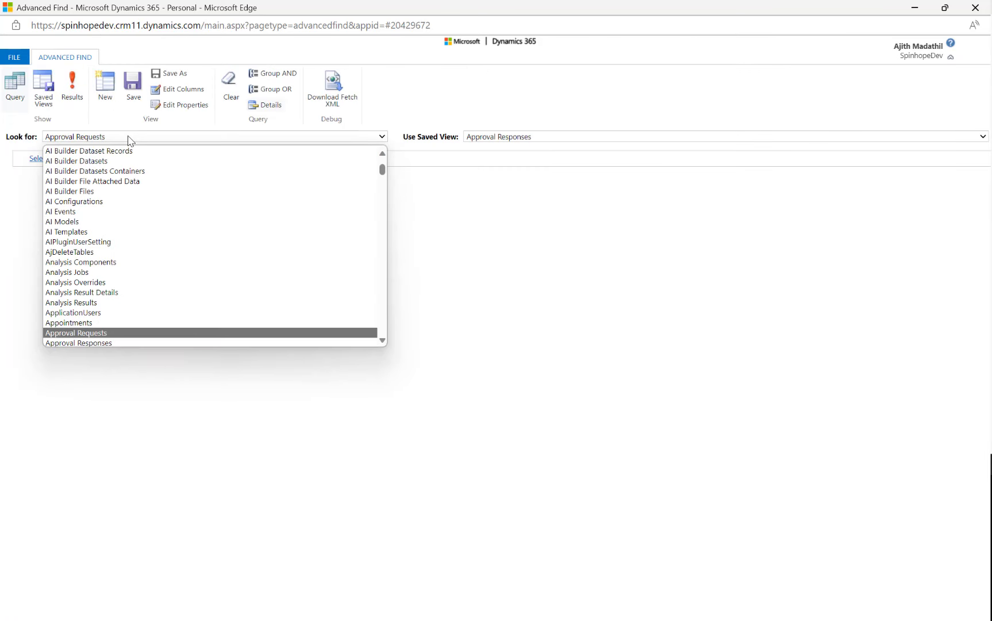
pyautogui.press('Return')
pyautogui.click(79, 85)
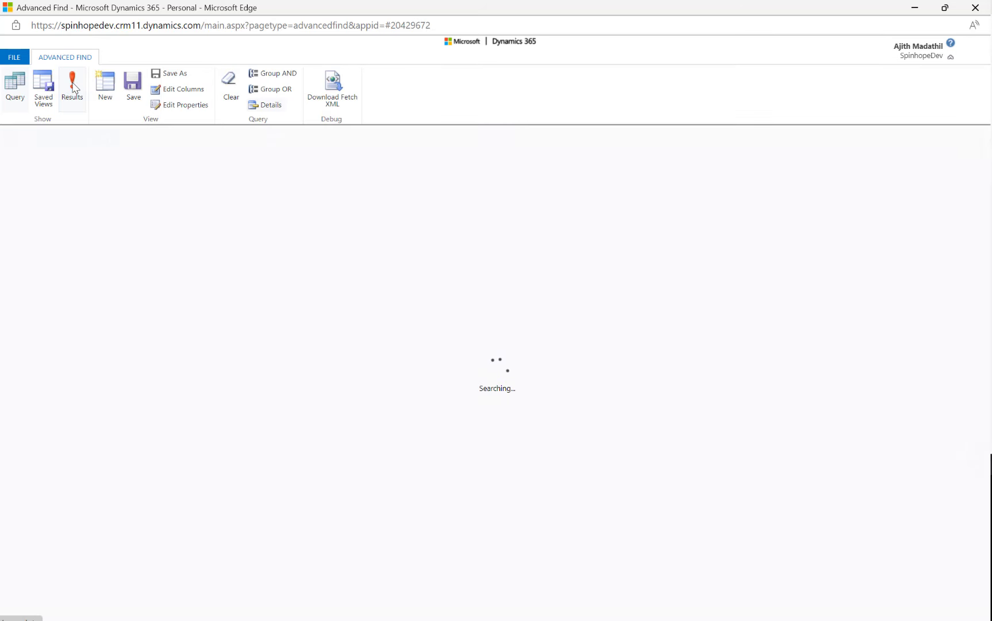
pyautogui.click(80, 57)
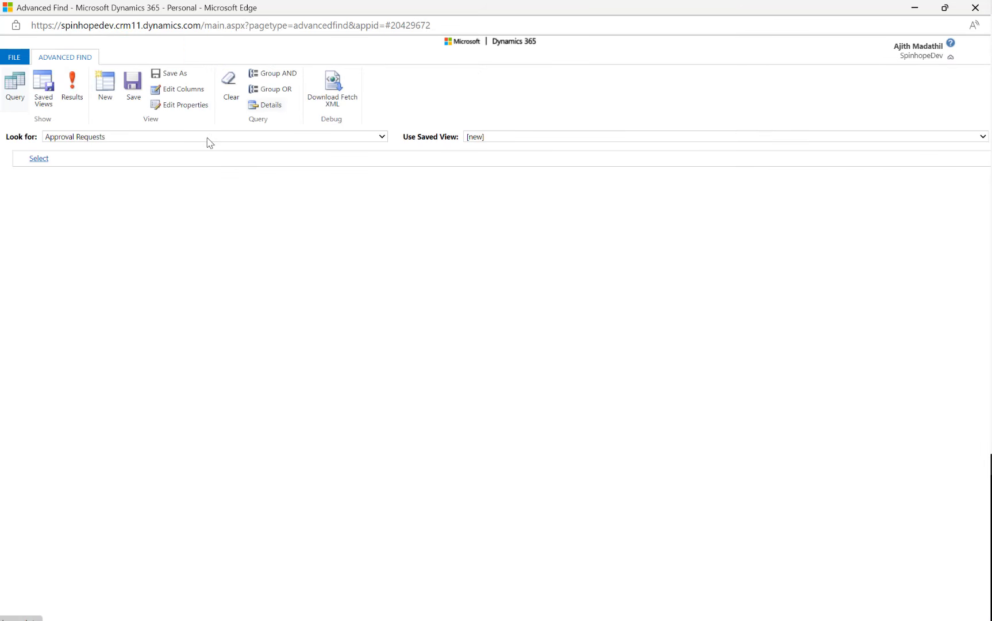
pyautogui.click(493, 138)
pyautogui.click(519, 202)
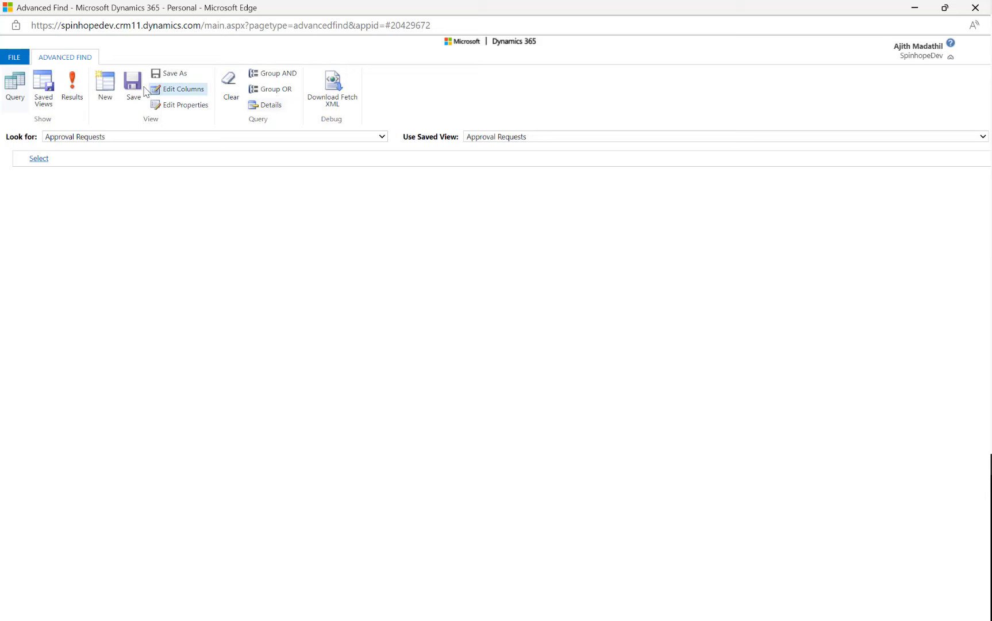
pyautogui.click(72, 85)
# Step: Examine the approval request's Stage, Status, Status Reason and Step Number columns
pyautogui.moveTo(408, 567); pyautogui.dragTo(943, 586)
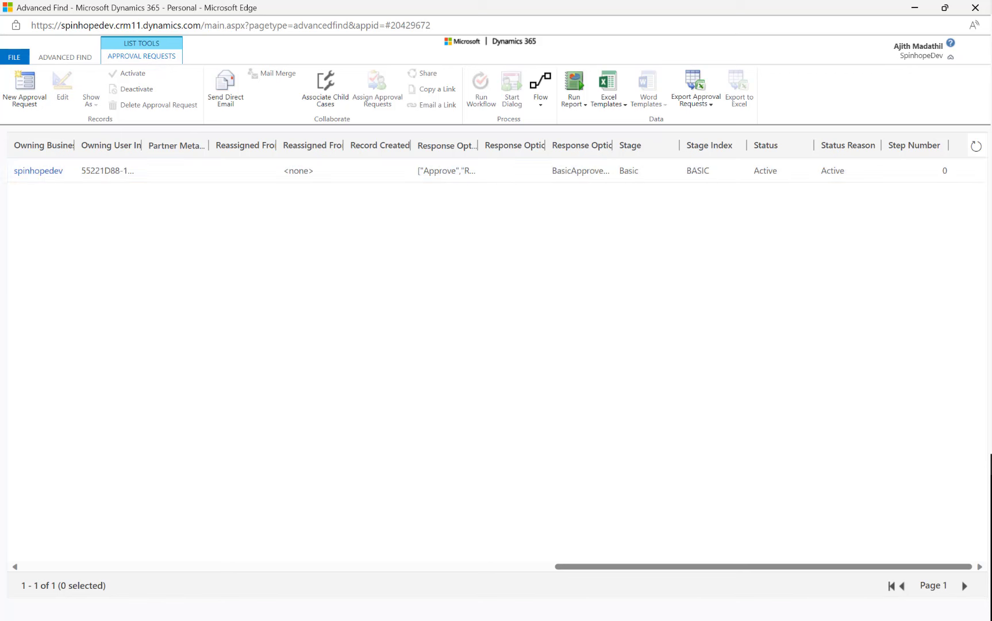
pyautogui.hotkey('alt', 'Tab')
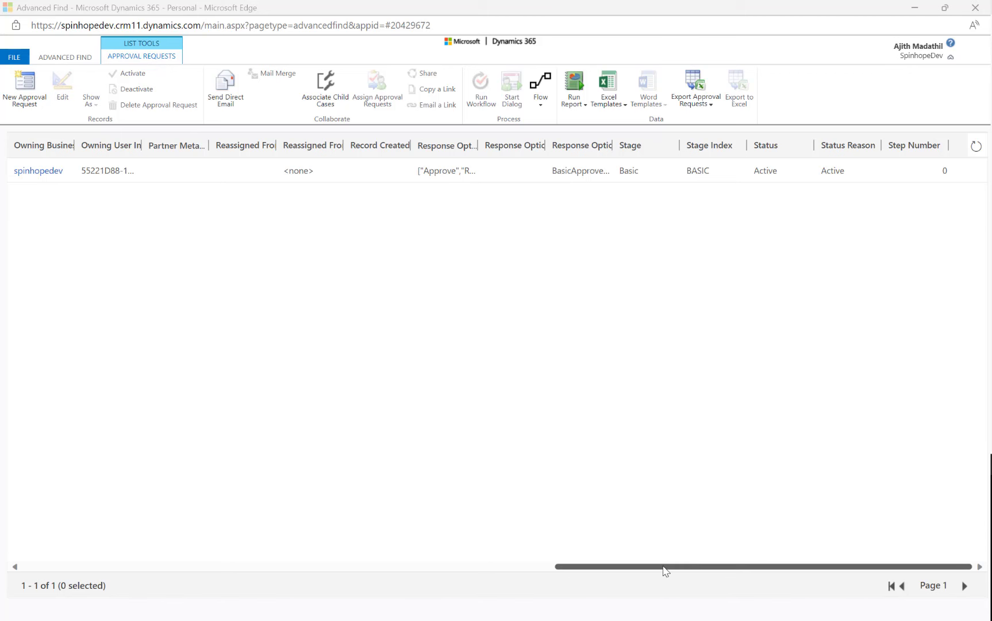
pyautogui.click(675, 570)
pyautogui.moveTo(674, 571); pyautogui.dragTo(104, 567)
# Step: Change the Advanced Find query to the Approvals table and run it
pyautogui.click(65, 57)
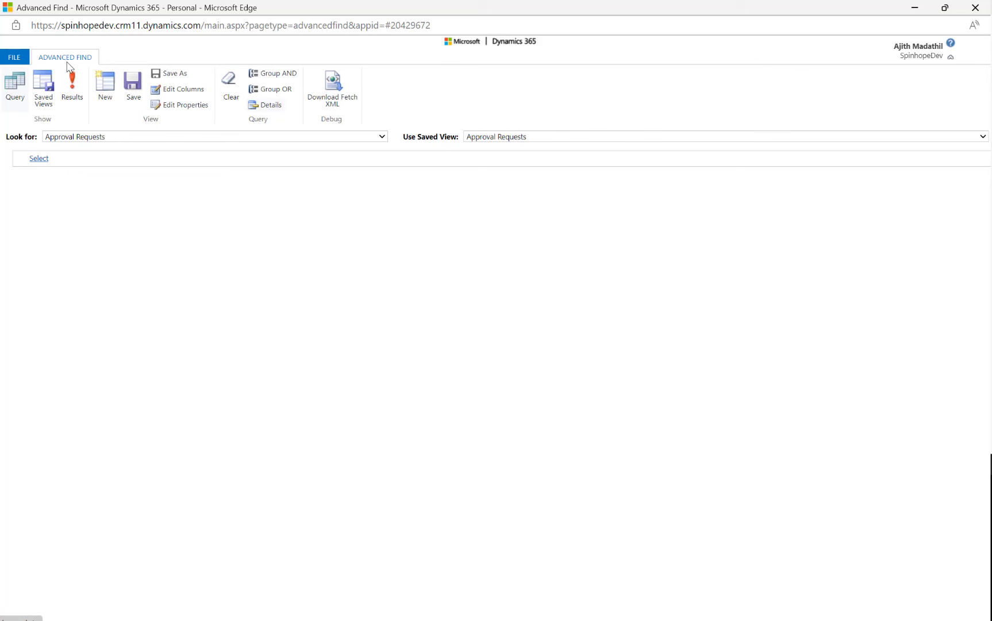
pyautogui.click(143, 138)
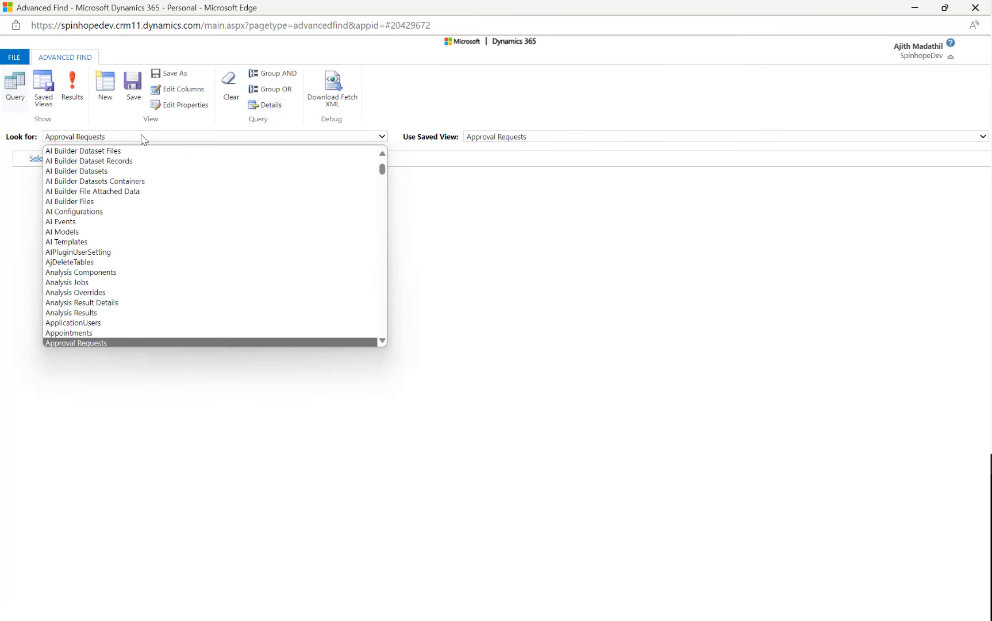
pyautogui.press('Down')
pyautogui.press('Up')
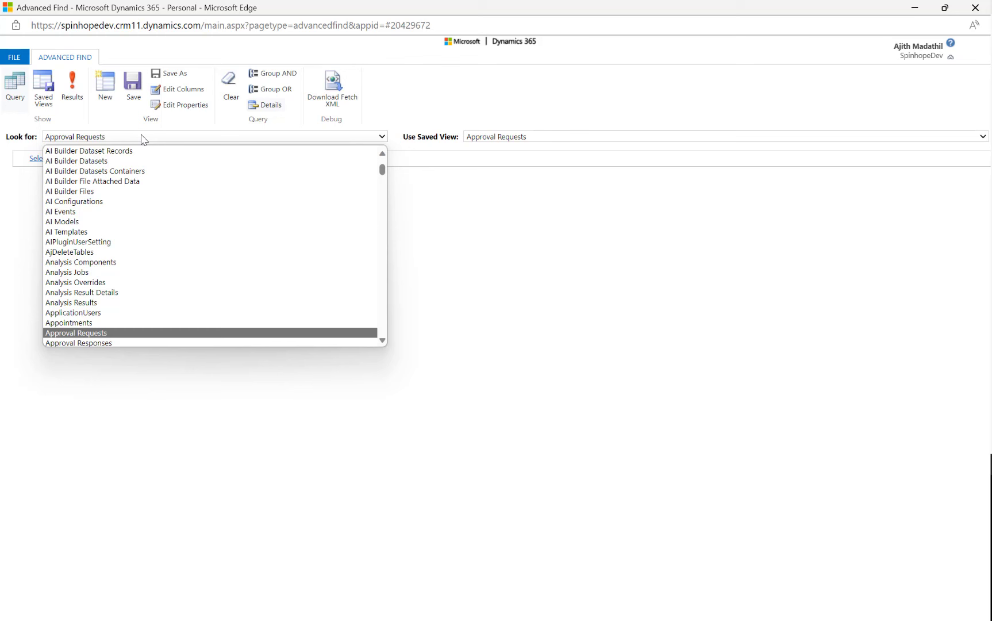
pyautogui.press('Down')
pyautogui.press('Down')
pyautogui.press('Down')
pyautogui.press('Down')
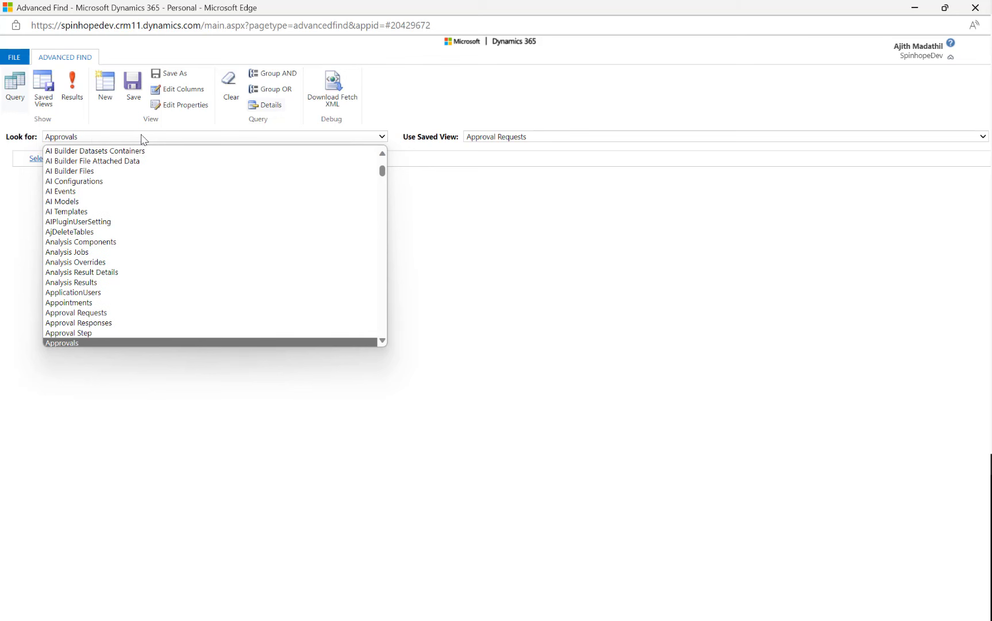
pyautogui.press('Up')
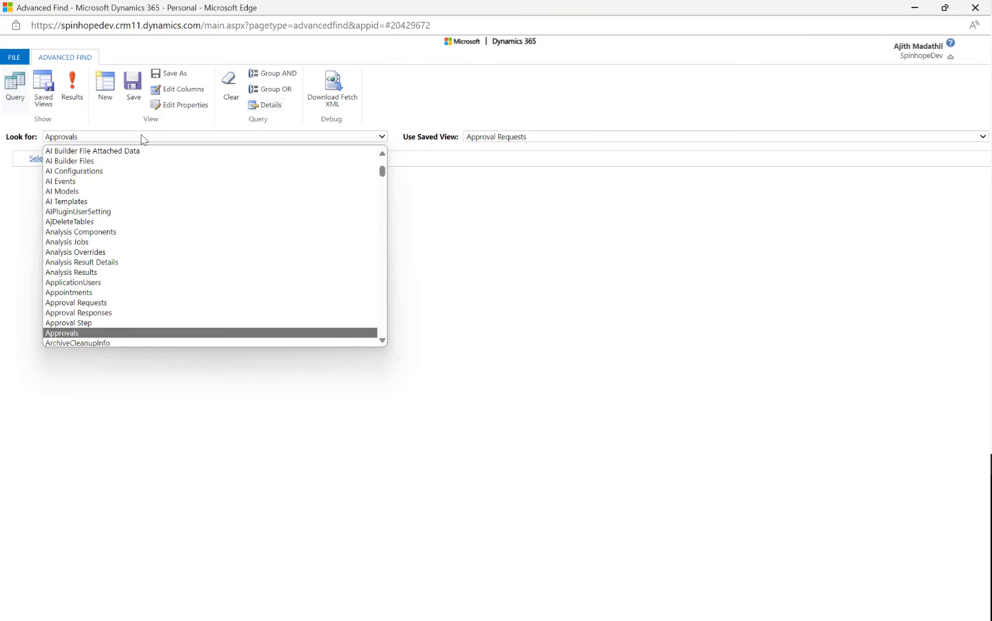
pyautogui.press('Return')
pyautogui.click(70, 107)
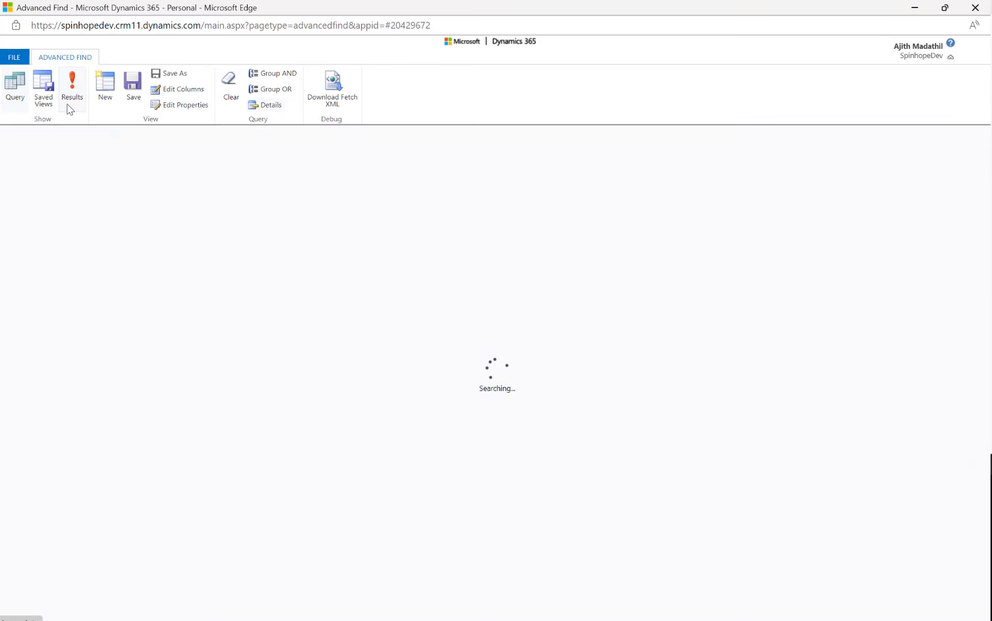
# Step: Rerun the query with the saved Approvals view and examine the record's Stage, Status, Status Reason and Result columns
pyautogui.click(62, 58)
pyautogui.click(498, 137)
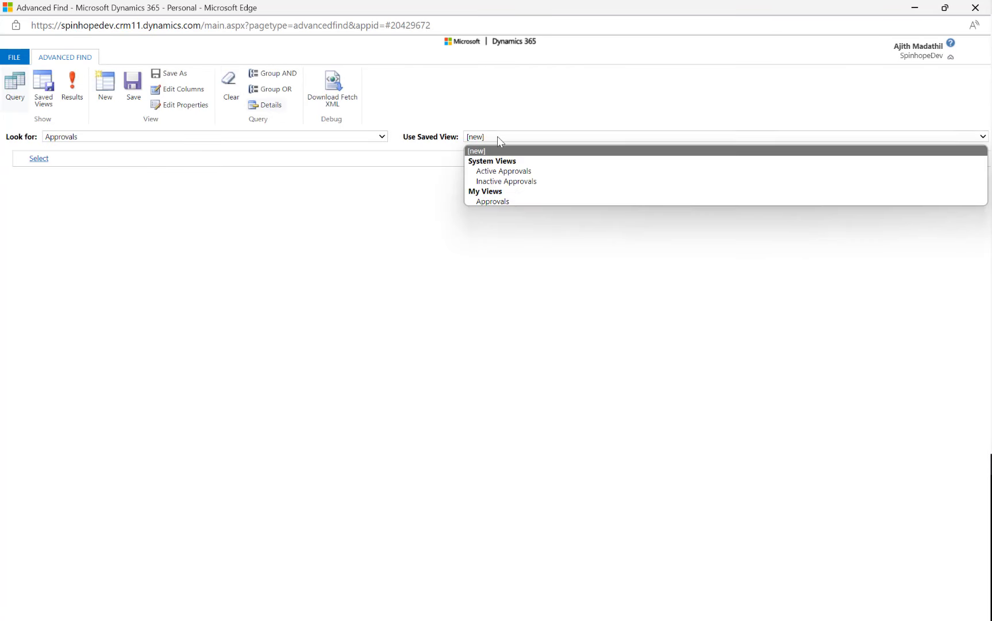
pyautogui.press('Down')
pyautogui.press('Down')
pyautogui.press('Down')
pyautogui.press('Return')
pyautogui.click(75, 94)
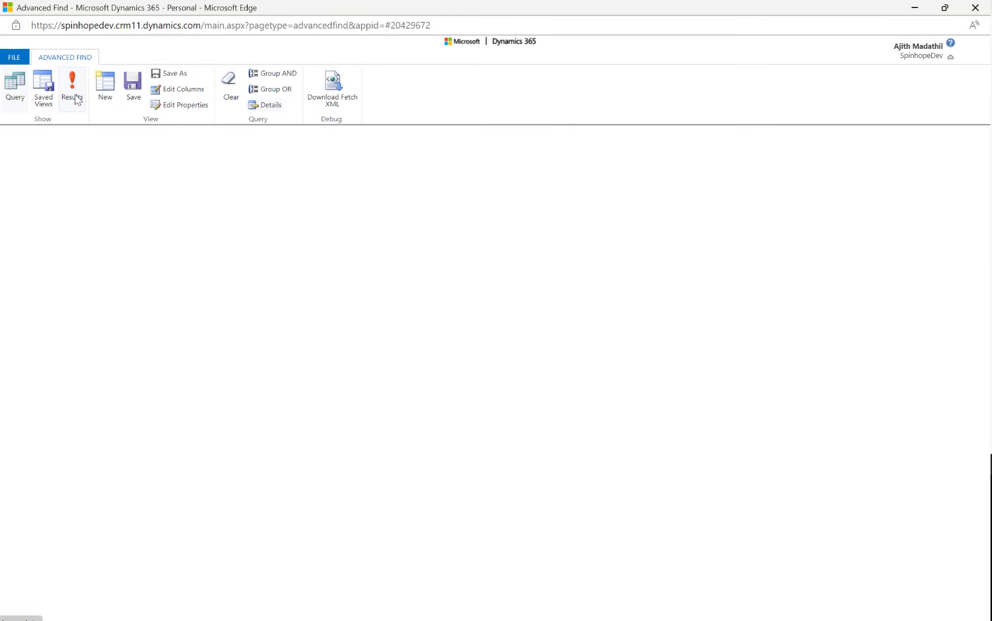
pyautogui.hscroll(10, 399, 577)
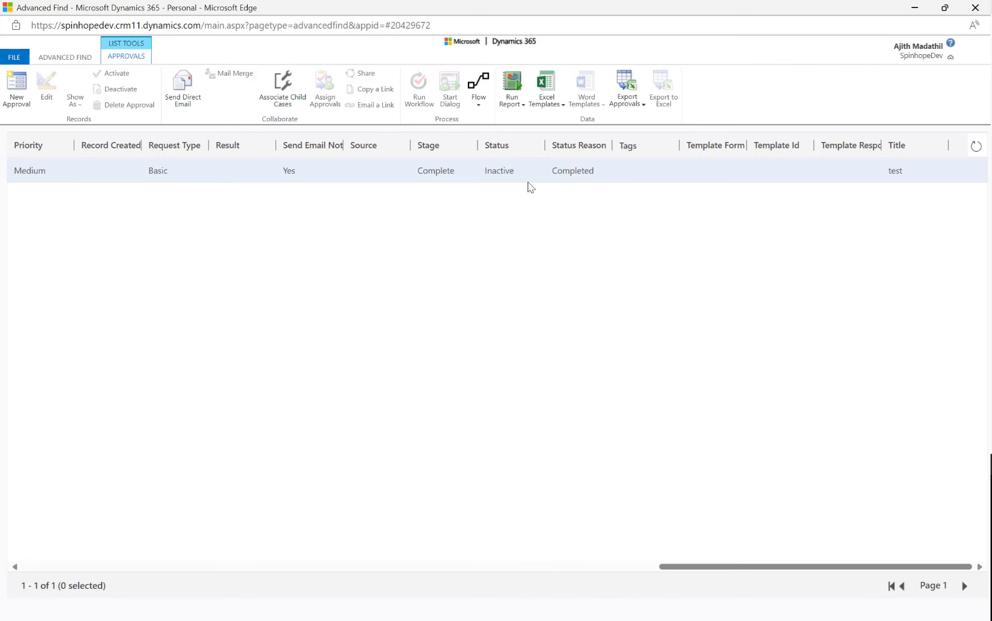
pyautogui.moveTo(745, 567); pyautogui.dragTo(5, 543)
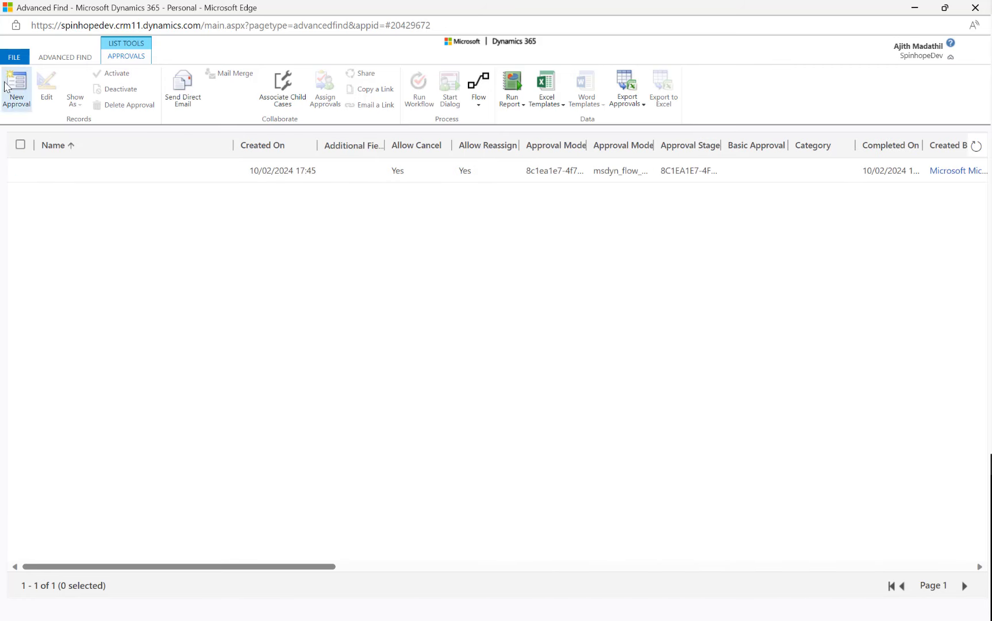
# Step: Query the Approval Step table in Advanced Find
pyautogui.click(65, 57)
pyautogui.click(129, 137)
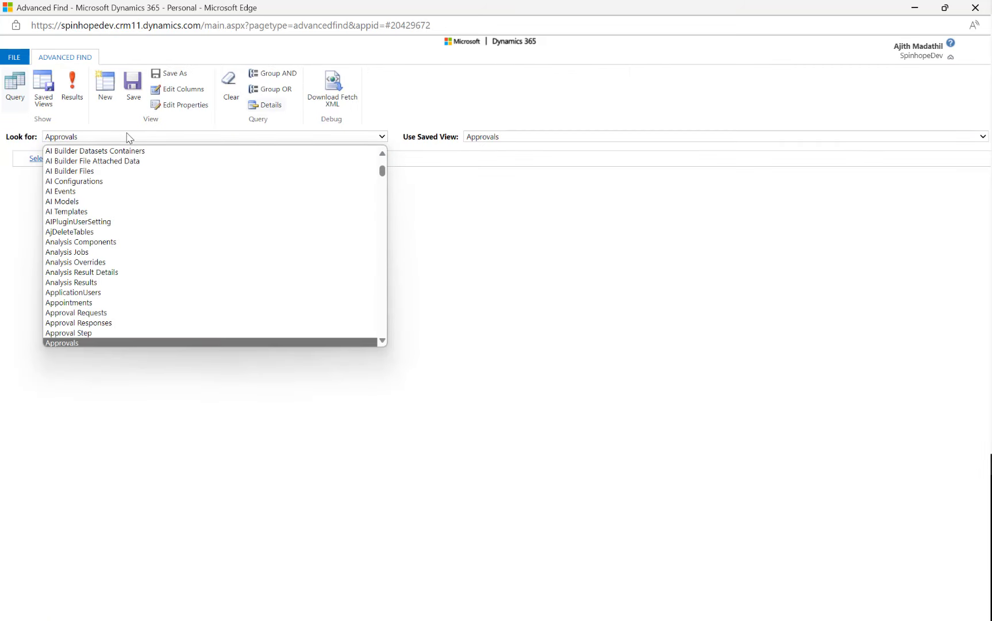
pyautogui.press('Down')
pyautogui.press('Up')
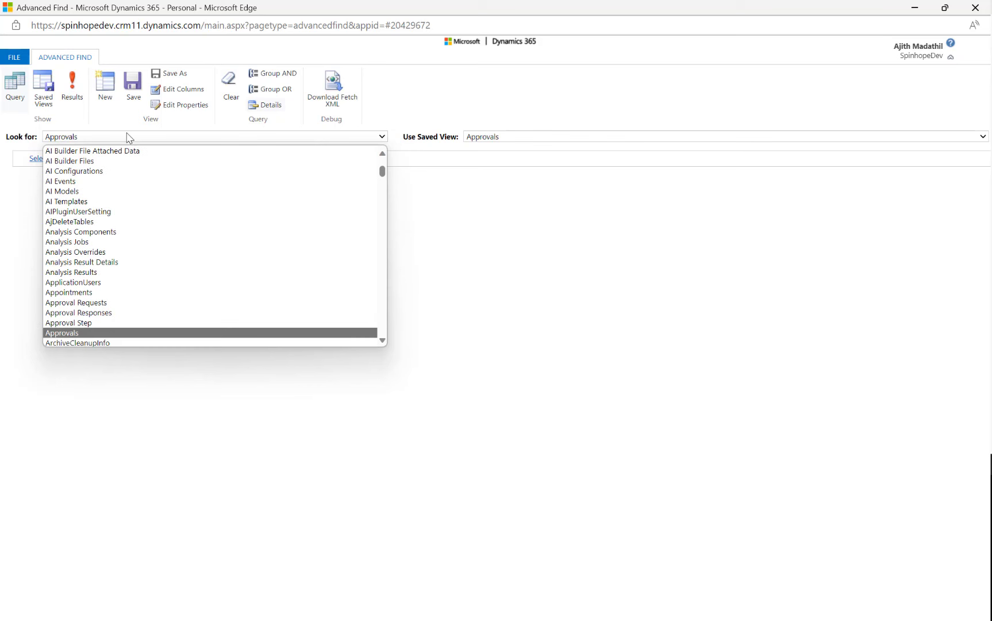
pyautogui.press('Up')
pyautogui.press('Return')
pyautogui.click(75, 108)
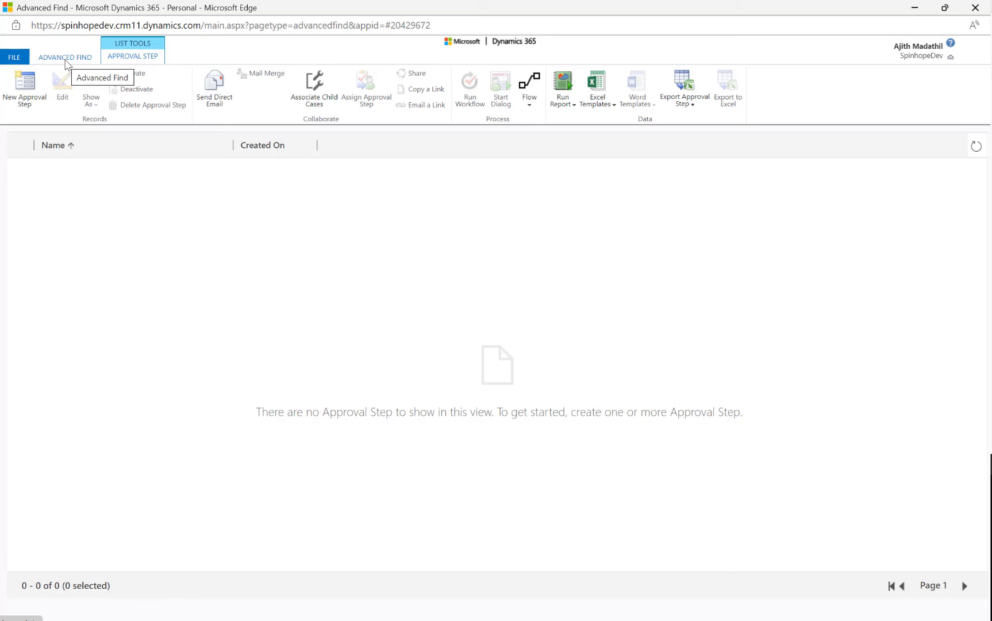
# Step: Query the Flow Approvals table in Advanced Find using the saved FlowApprovals view
pyautogui.click(65, 58)
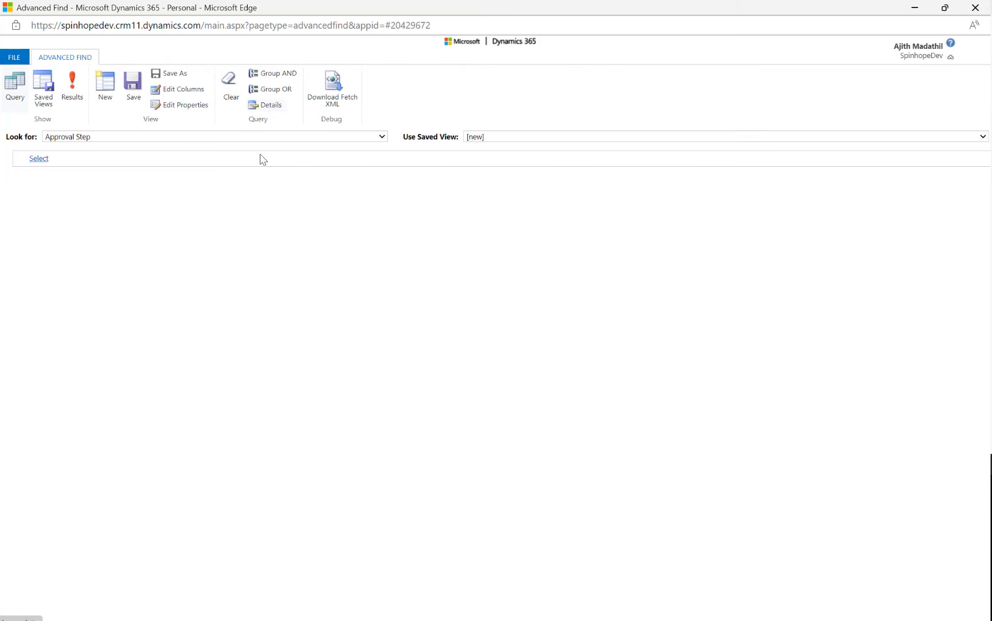
pyautogui.click(218, 136)
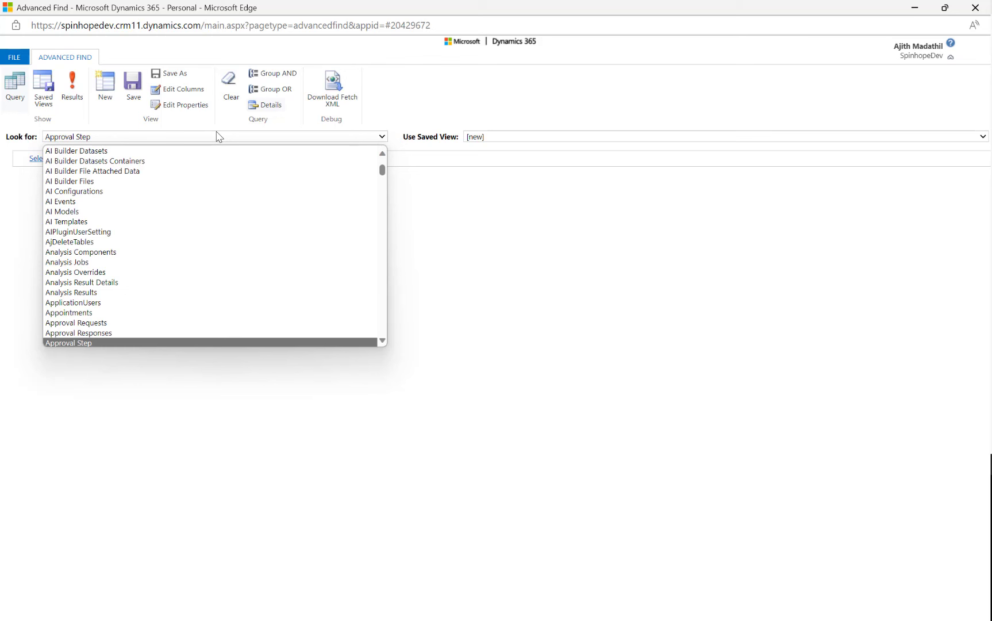
pyautogui.write('fl')
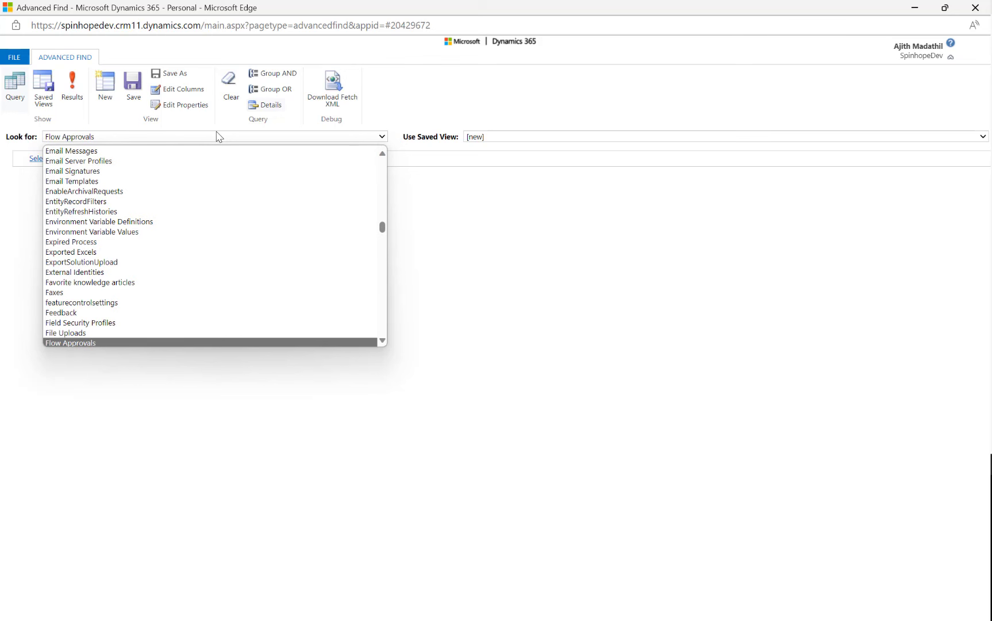
pyautogui.press('Return')
pyautogui.click(527, 138)
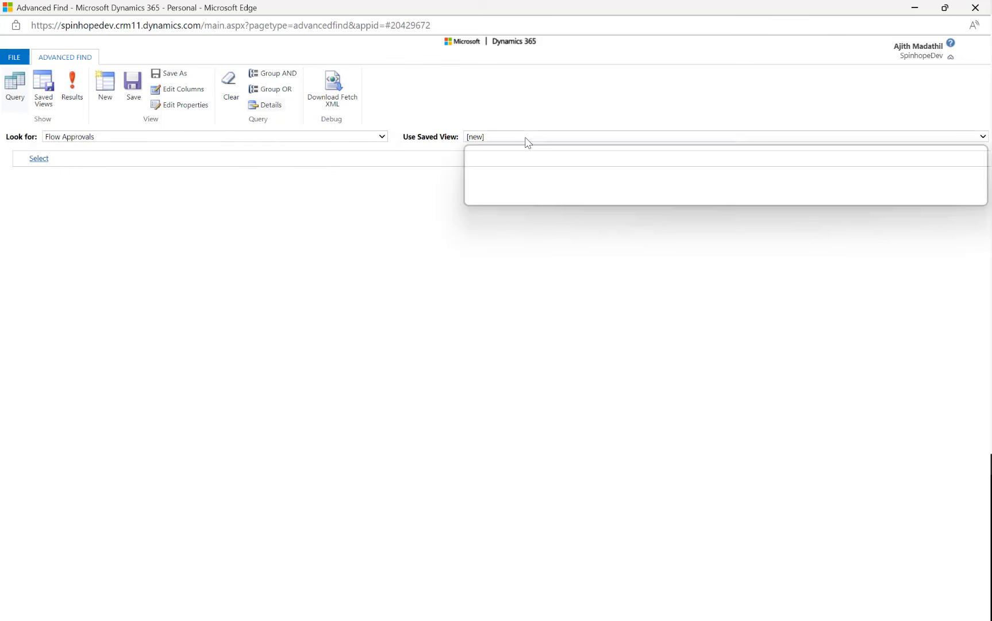
pyautogui.click(521, 202)
pyautogui.click(72, 86)
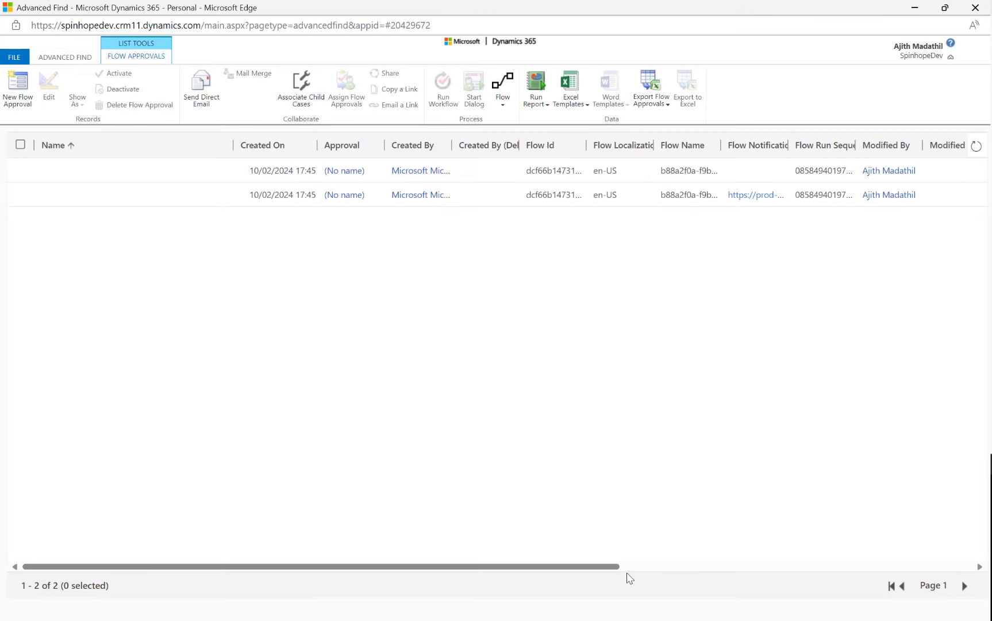
# Step: Examine the flow approval records' Status, Status Reason and Flow Notification columns, and return to the query definition
pyautogui.moveTo(616, 569); pyautogui.dragTo(959, 567)
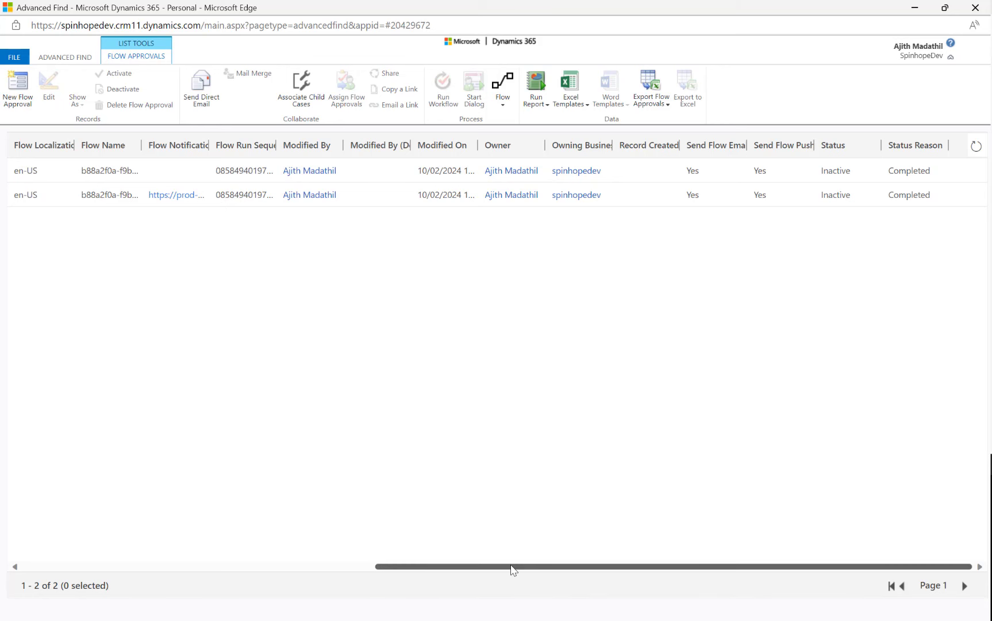
pyautogui.moveTo(512, 570); pyautogui.dragTo(158, 569)
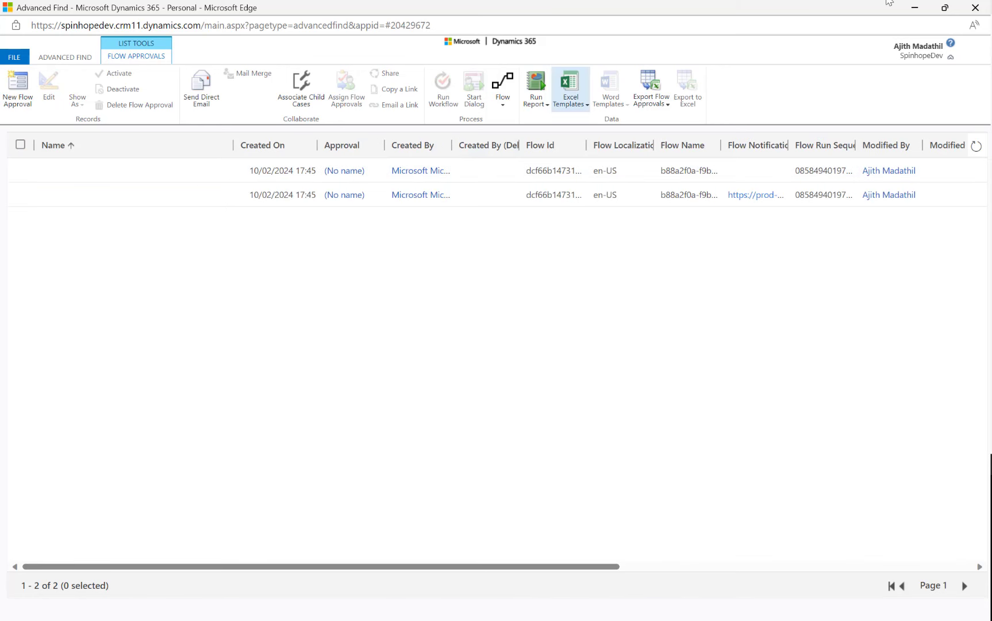
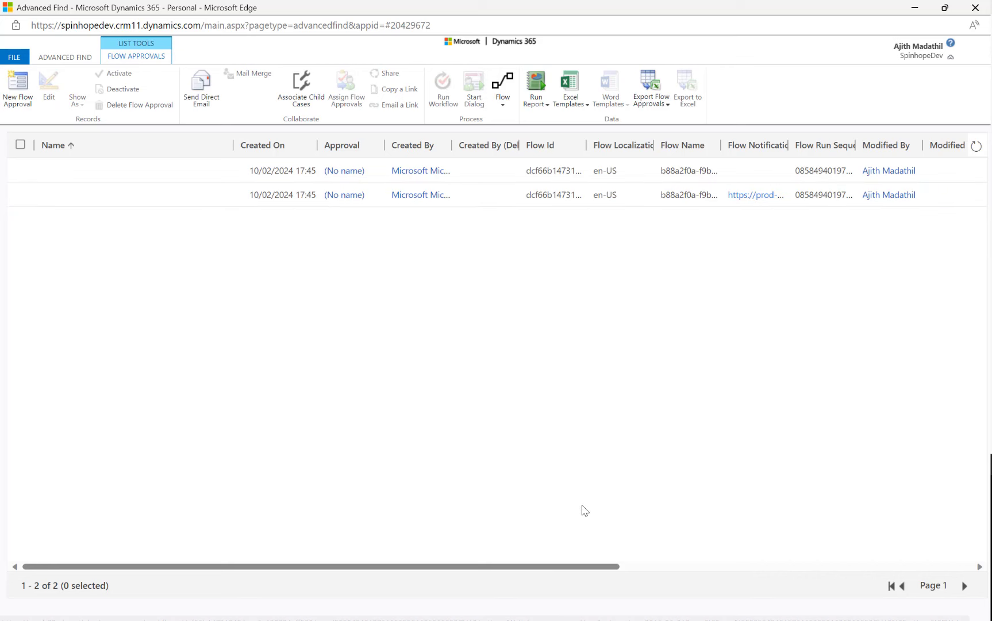
pyautogui.moveTo(587, 569); pyautogui.dragTo(933, 576)
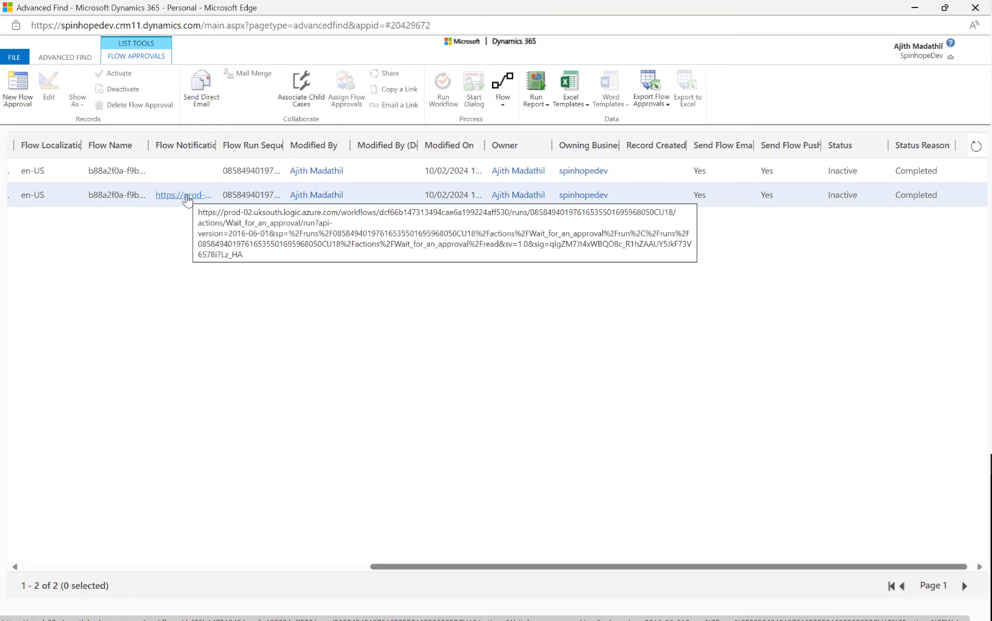
pyautogui.click(80, 62)
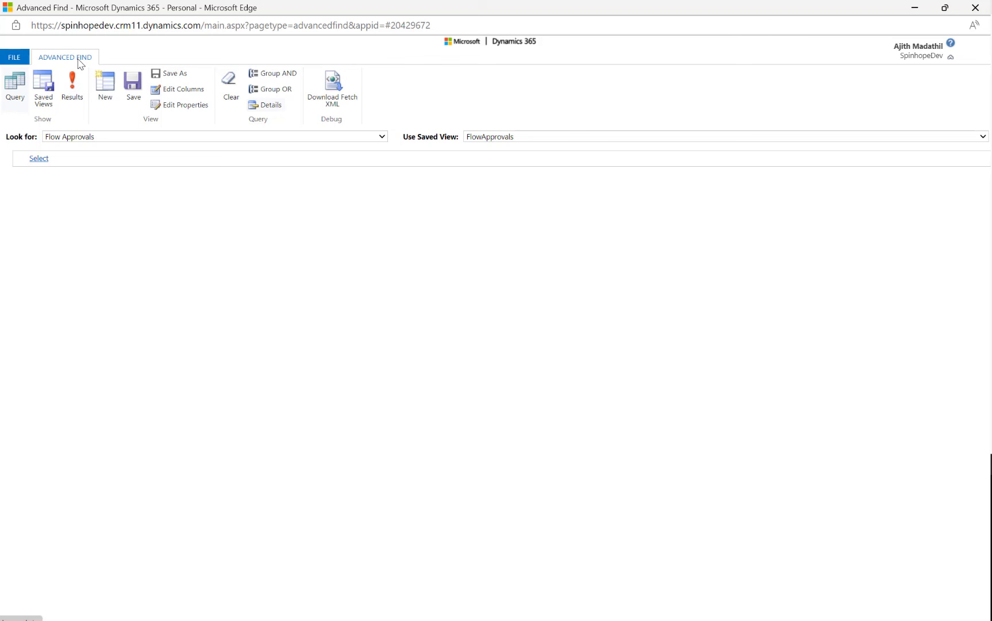
# Step: Leave Advanced Find, switch to Outlook and check the request's completion message in the "test" approval email
pyautogui.click(916, 8)
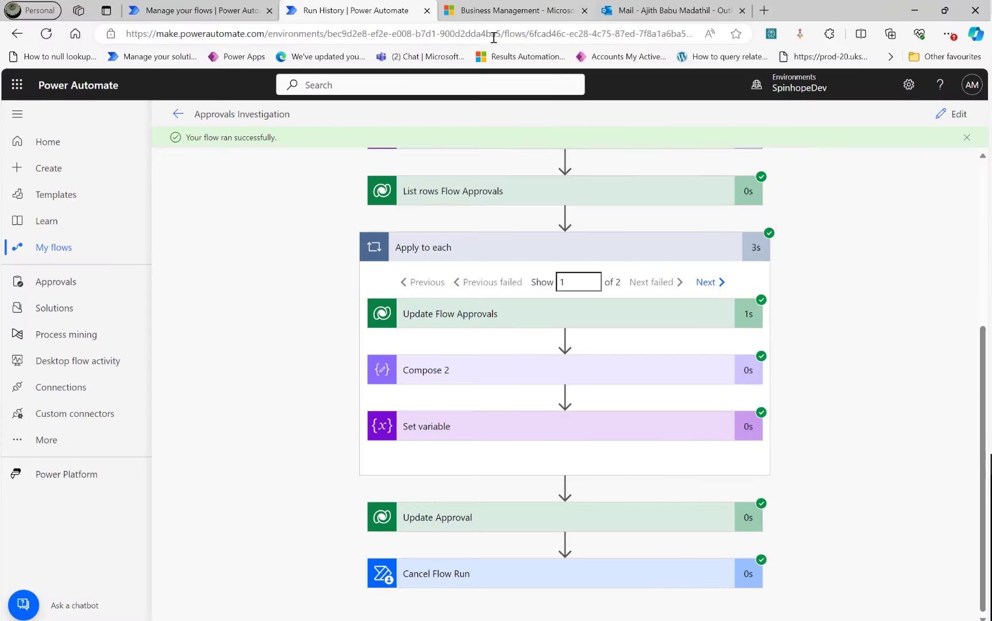
pyautogui.click(629, 14)
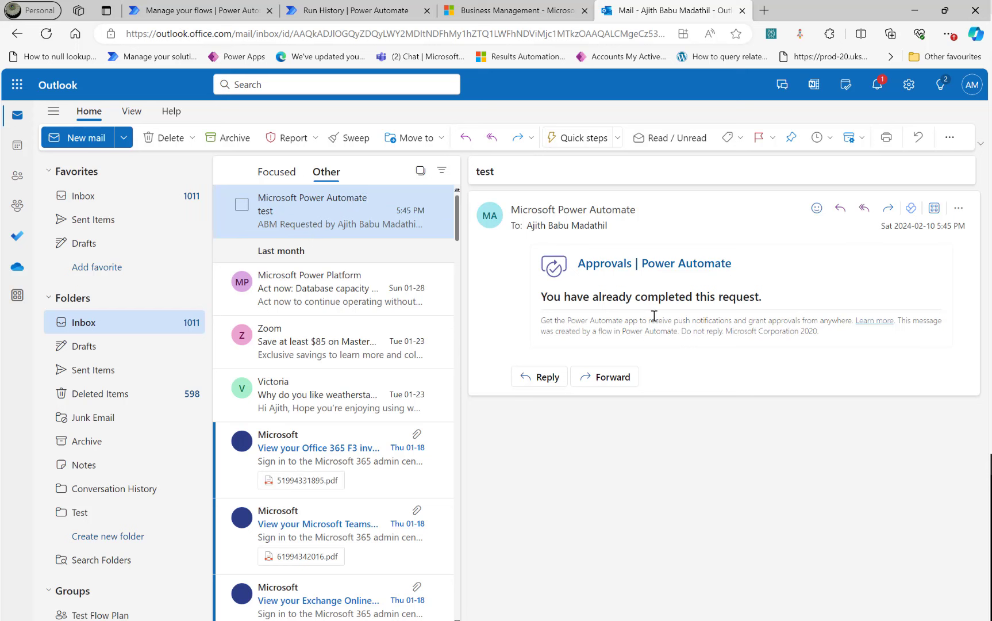
pyautogui.moveTo(546, 297); pyautogui.dragTo(772, 299)
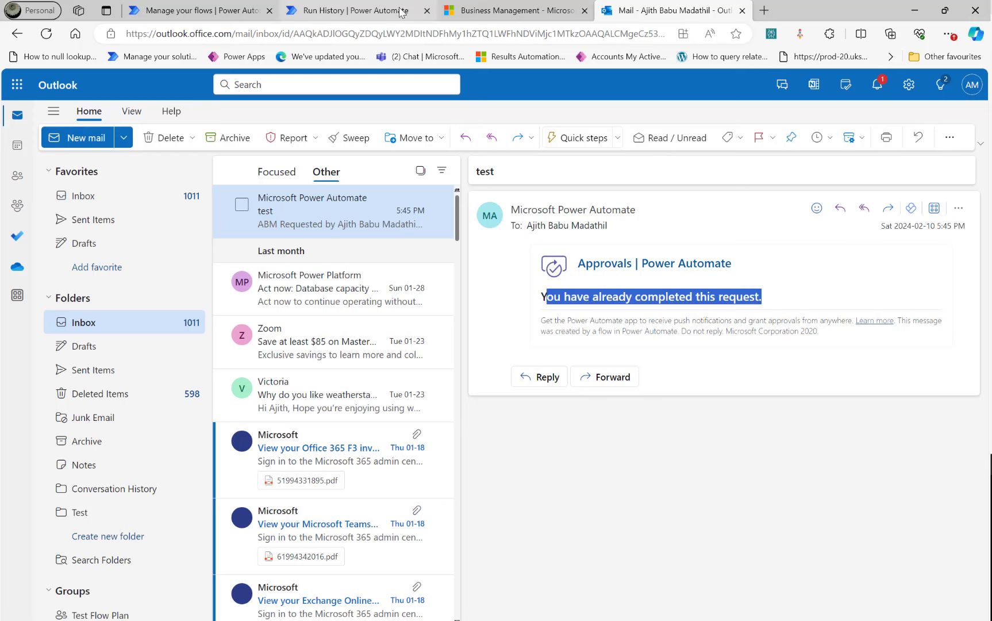
pyautogui.click(630, 290)
# Step: Switch to Power Automate, check the latest run's status in the Create Approvals history, and open that flow for editing
pyautogui.click(332, 11)
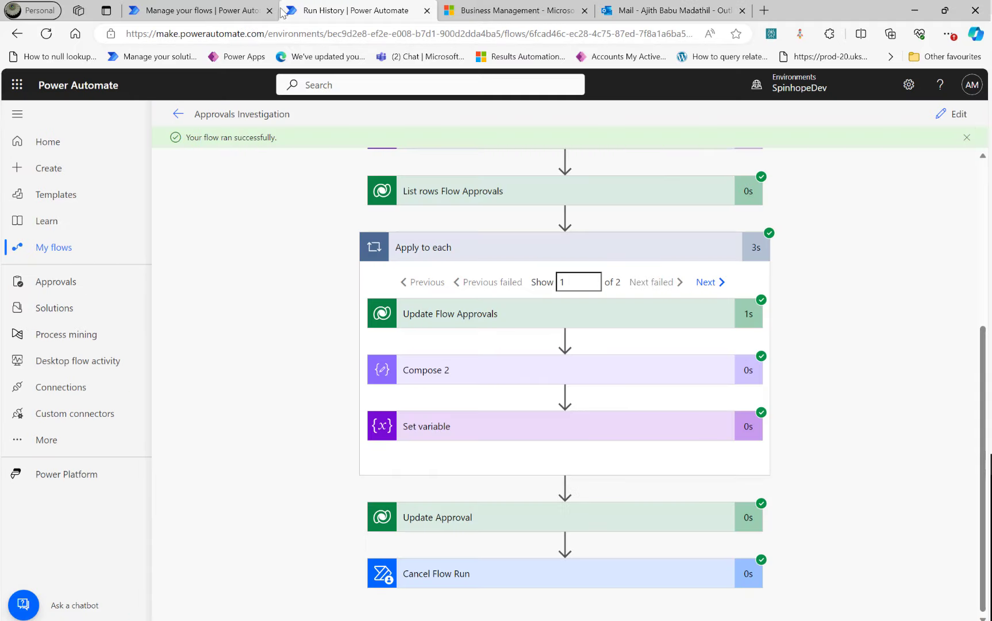
pyautogui.click(194, 12)
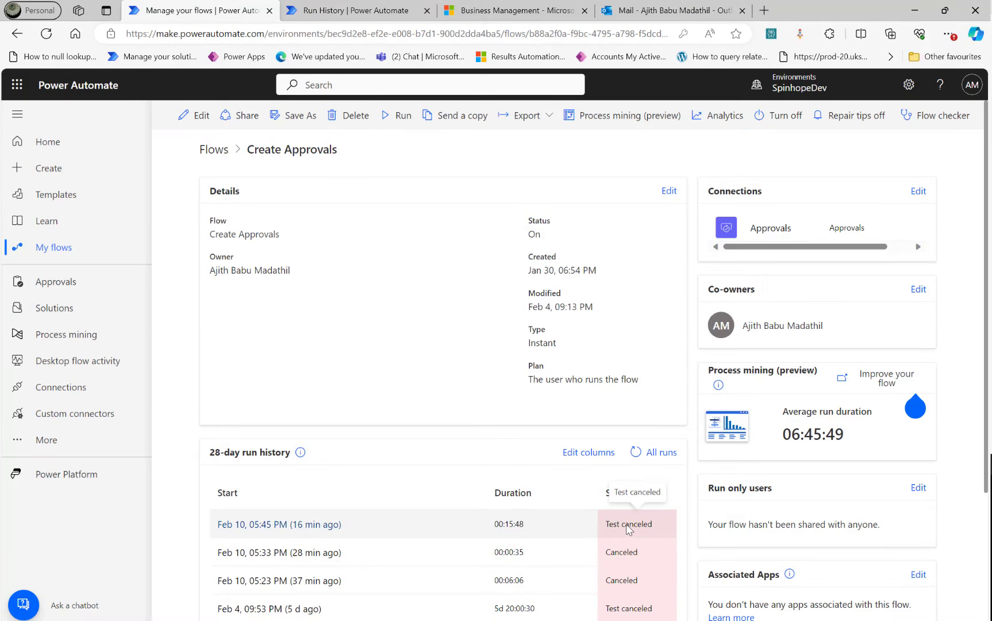
pyautogui.click(200, 117)
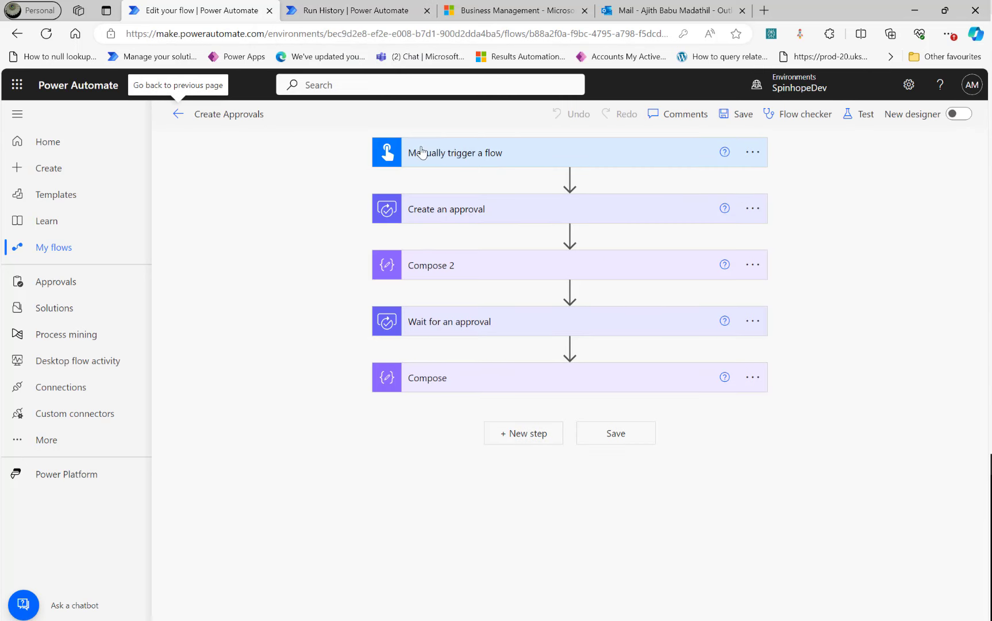
# Step: Open the Approvals Investigation flow for editing and review its Approval Id and Retrieve Approval actions
pyautogui.click(337, 8)
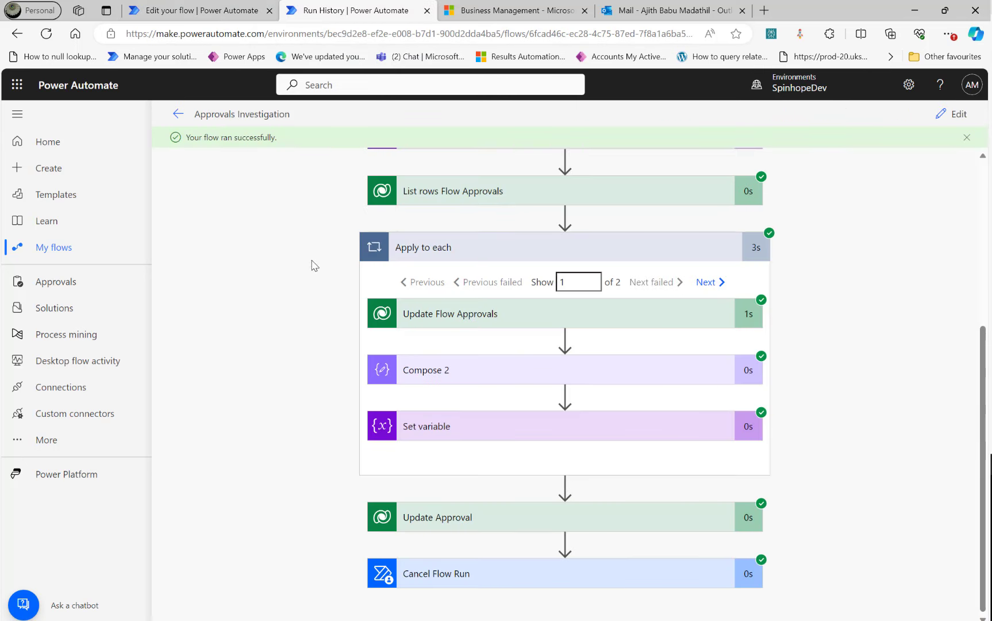
pyautogui.scroll(5, 231, 328)
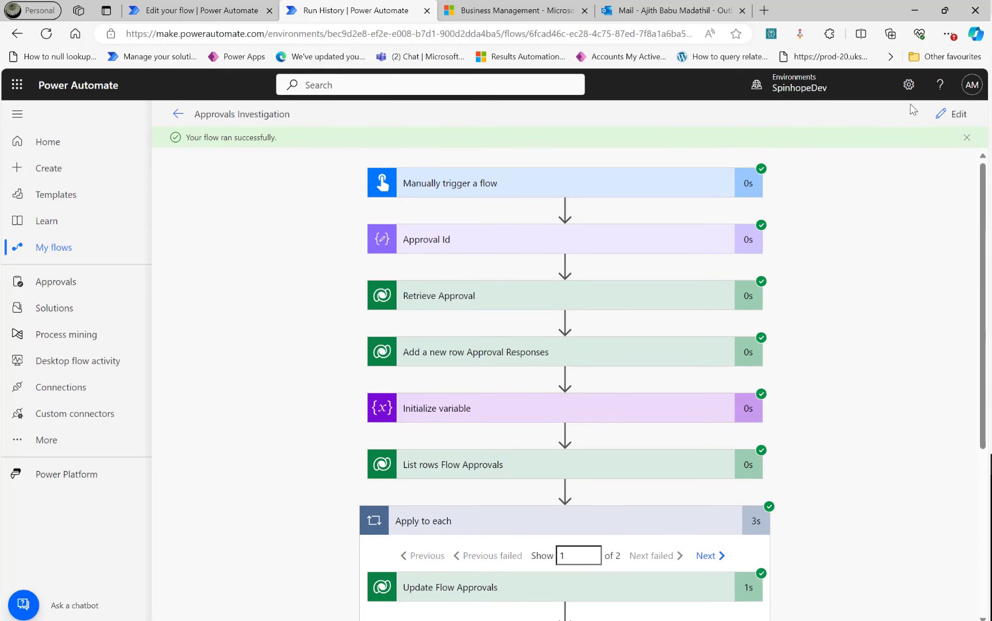
pyautogui.click(950, 119)
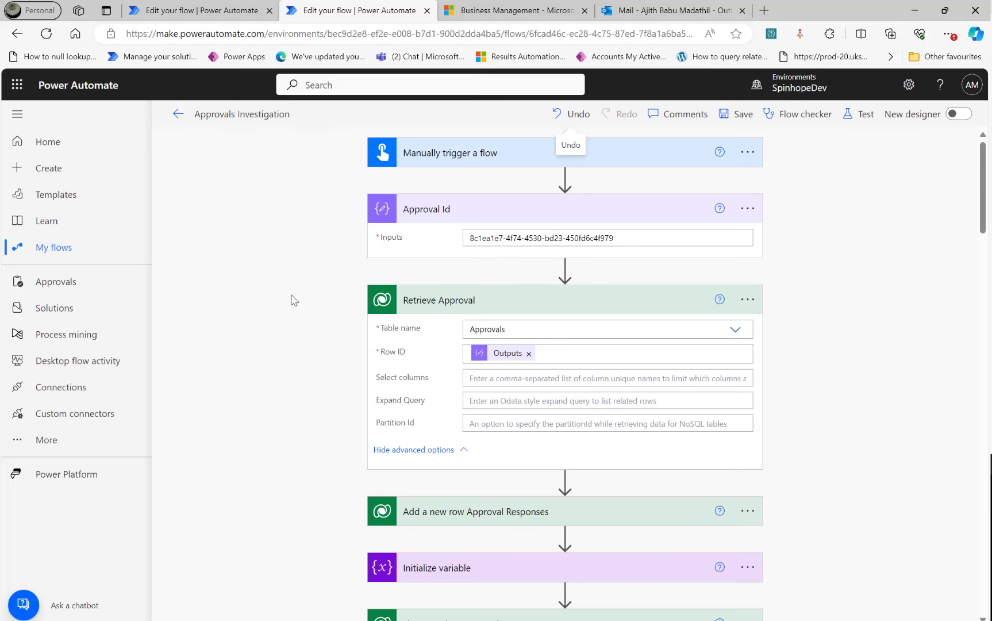
pyautogui.scroll(-2, 292, 299)
pyautogui.scroll(2, 291, 299)
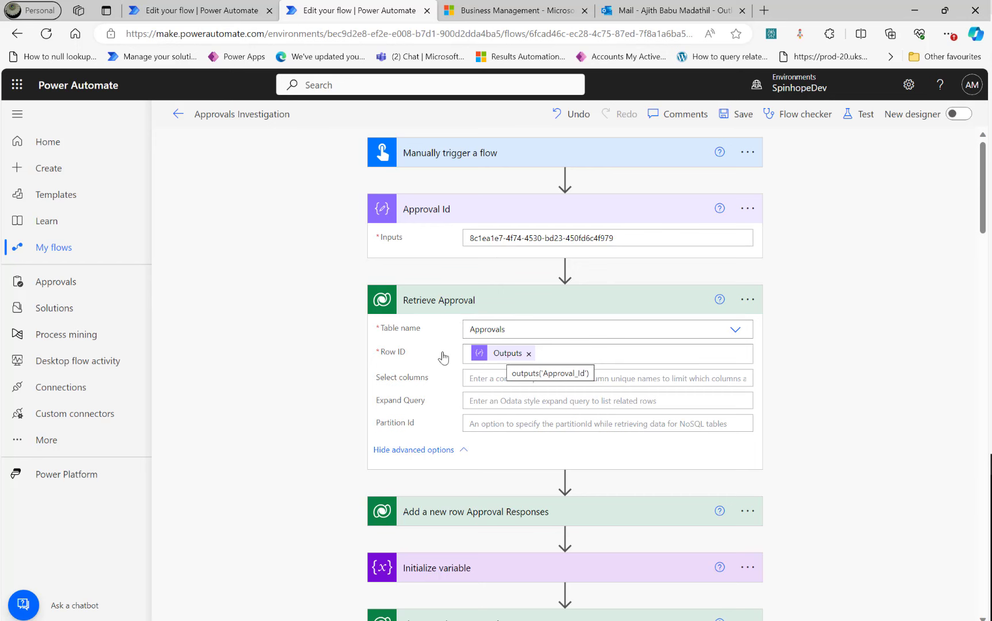
# Step: Expand the Add a new row Approval Responses action and inspect its Response value and the Stage and Status Reason options
pyautogui.scroll(-3, 281, 388)
pyautogui.click(489, 361)
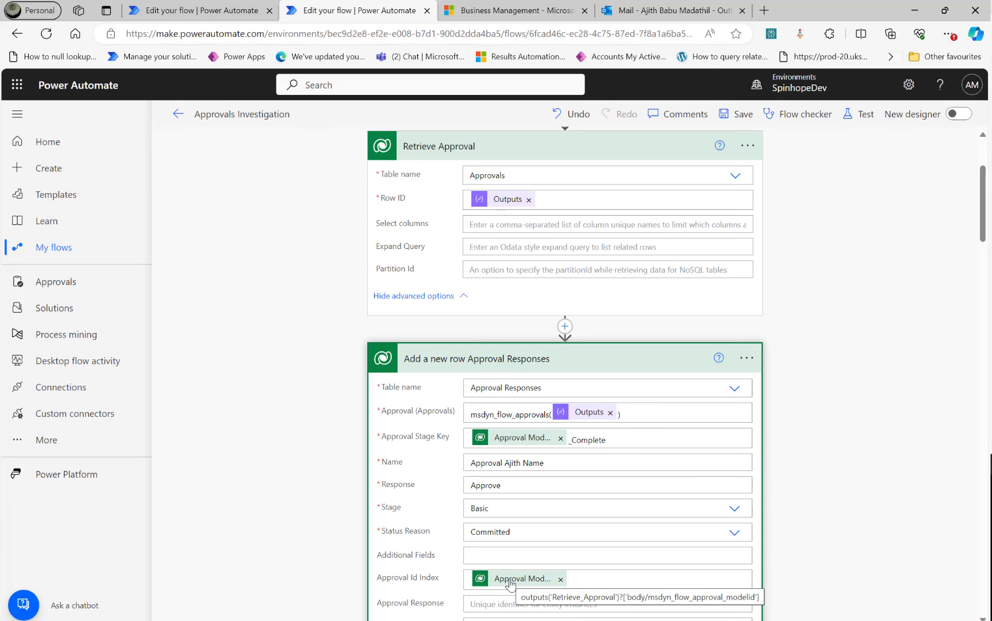
pyautogui.scroll(-3, 361, 427)
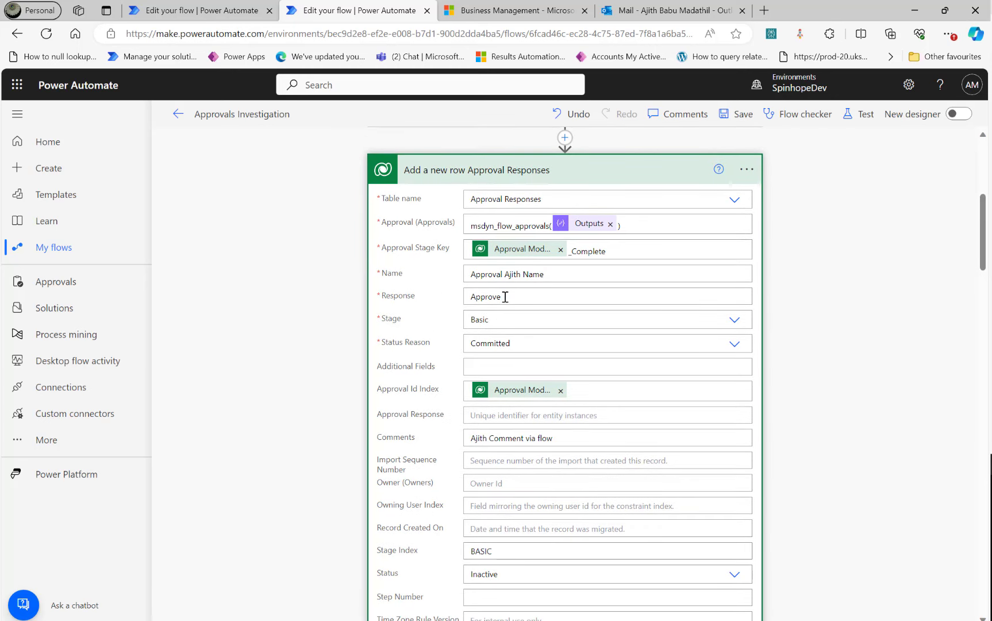
pyautogui.click(735, 346)
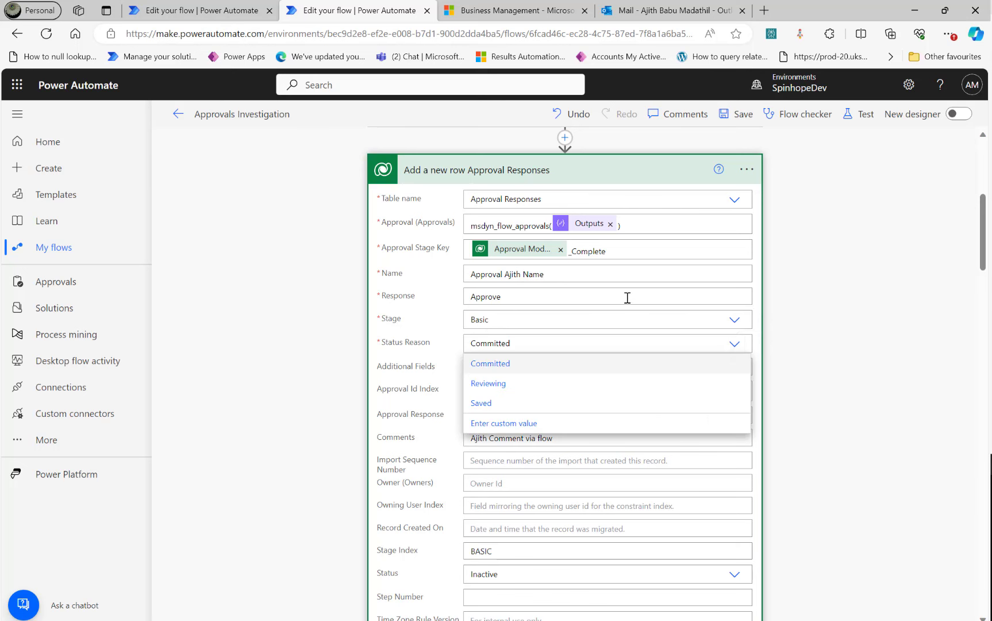
pyautogui.click(593, 316)
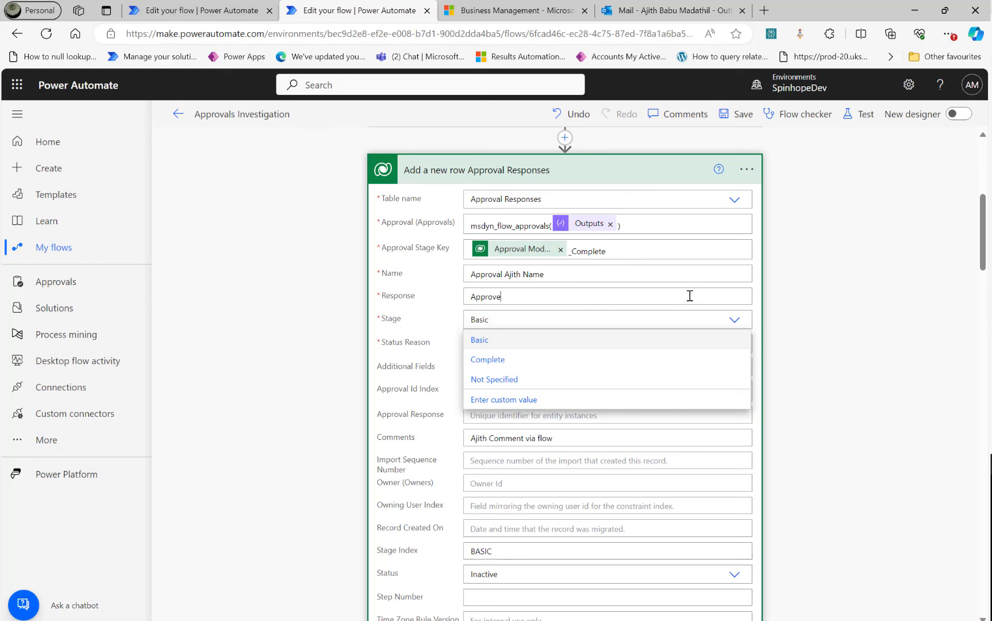
pyautogui.click(536, 298)
pyautogui.moveTo(540, 301); pyautogui.dragTo(387, 297)
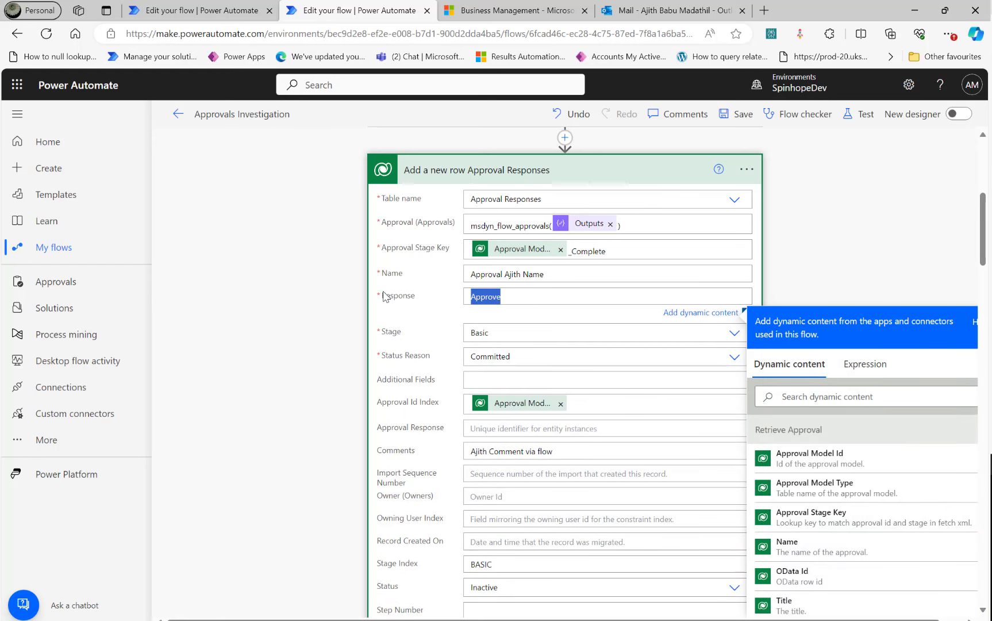
pyautogui.click(259, 316)
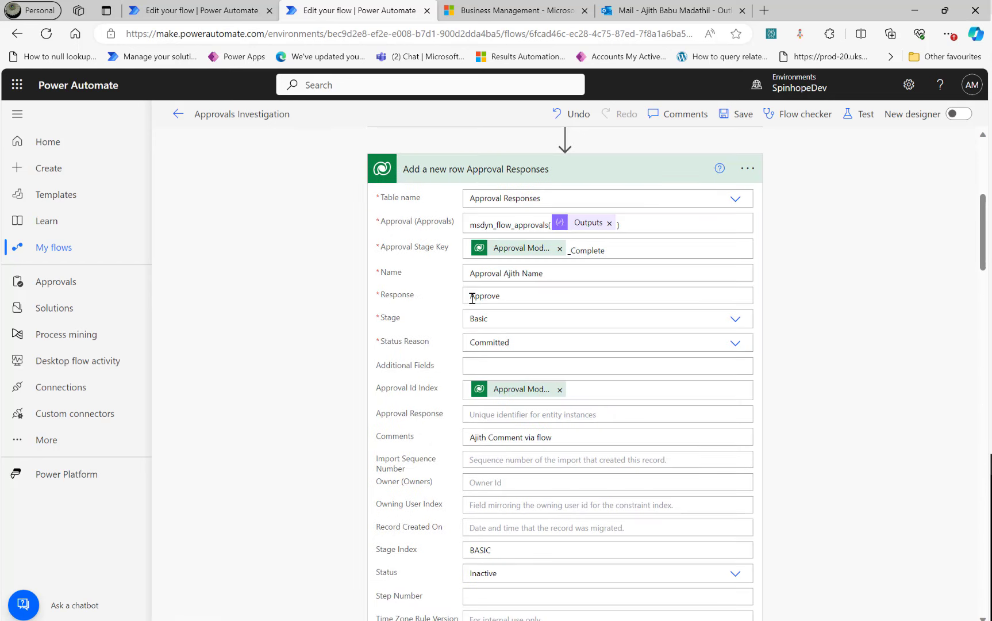
# Step: In the Create Approvals flow, expand the Create an approval action with its advanced options to review the approval type
pyautogui.click(202, 13)
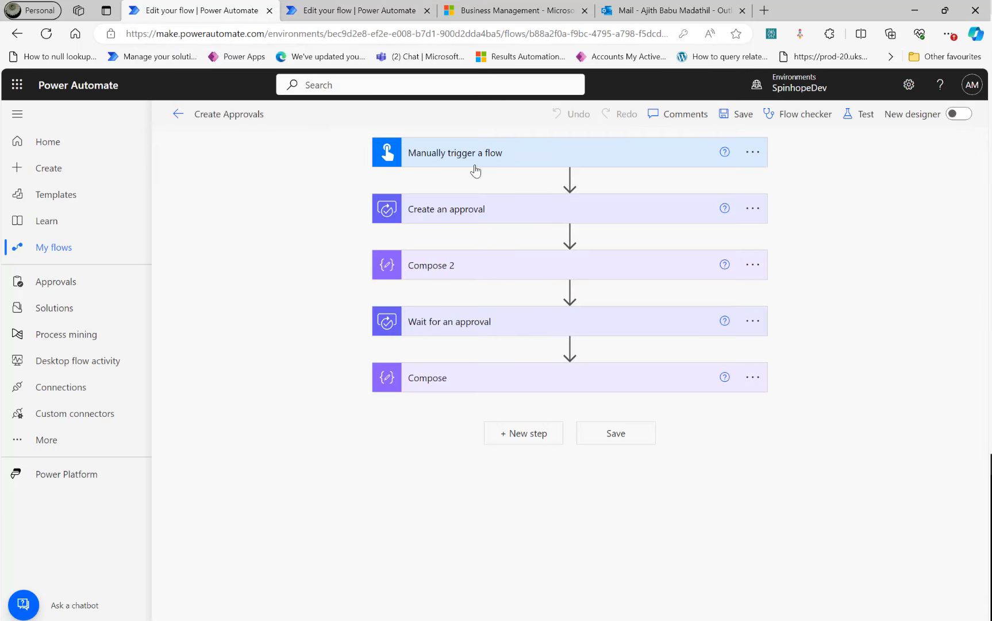
pyautogui.click(448, 210)
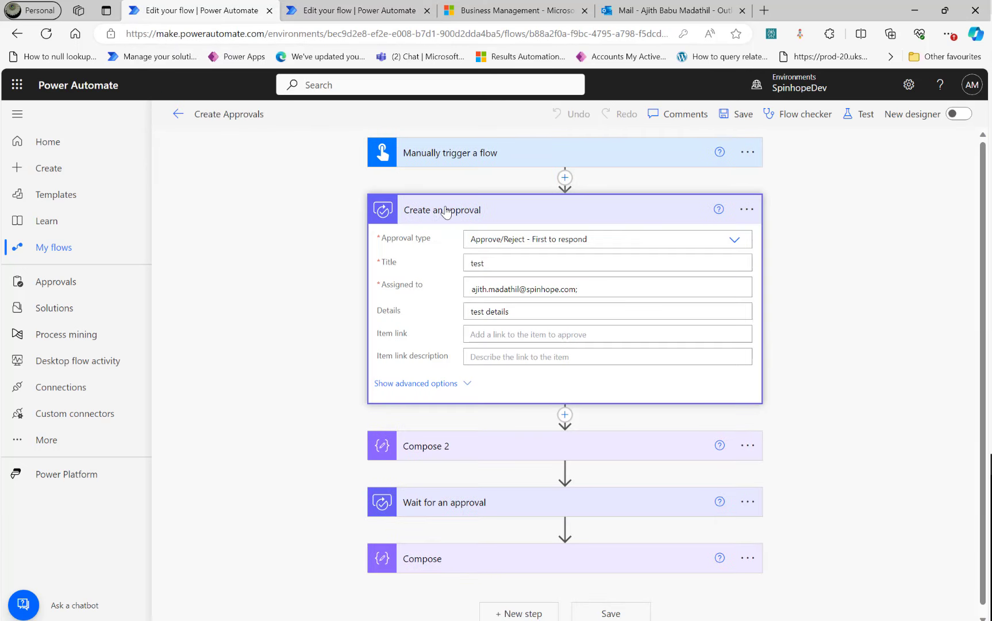
pyautogui.click(463, 384)
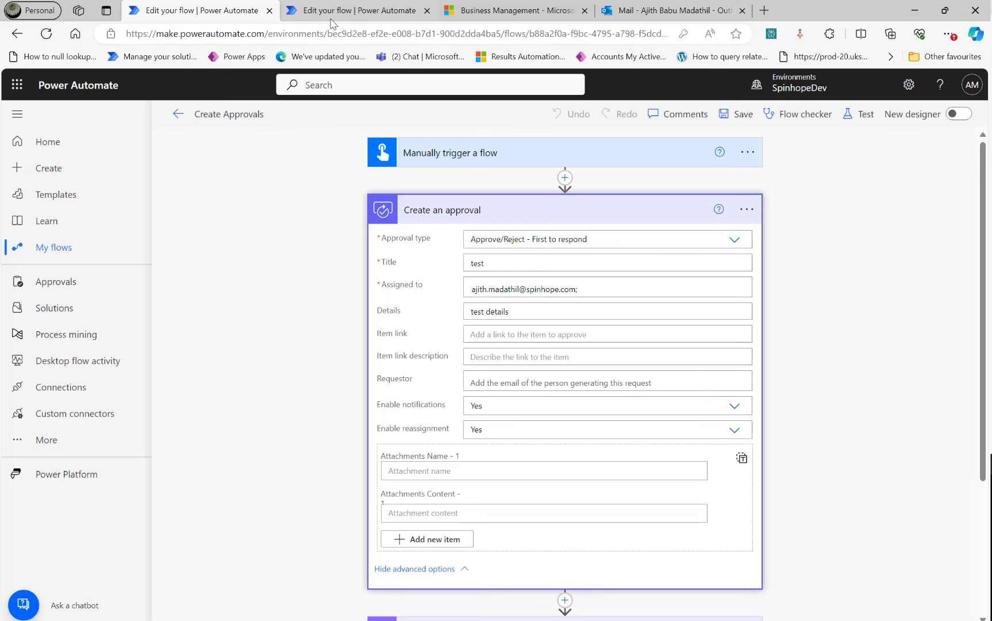
# Step: Return to the Approvals Investigation flow and review the Response, Comments, Stage Index and Status fields of the approval response row
pyautogui.click(351, 11)
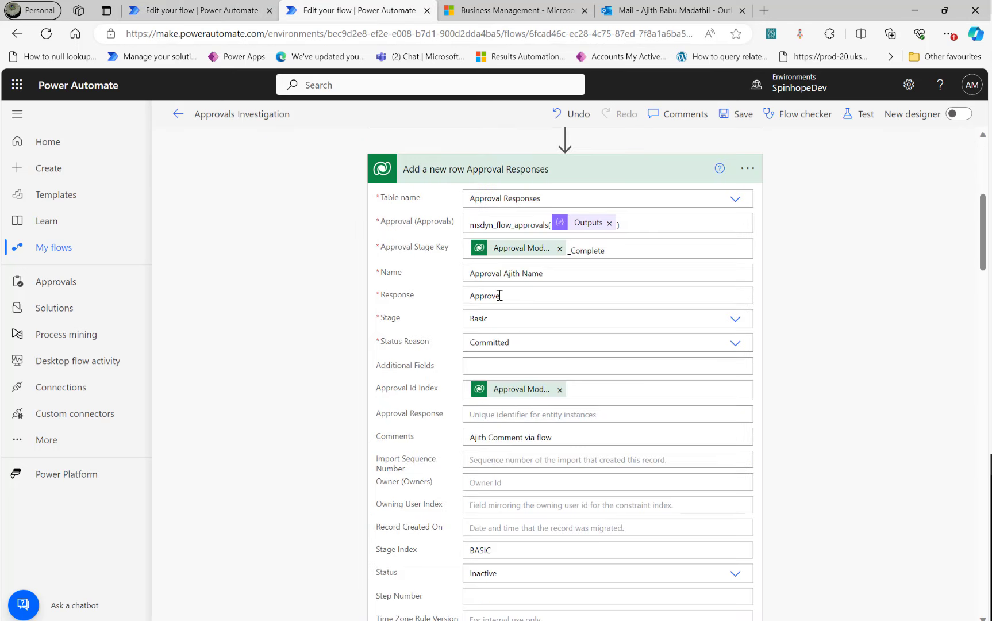
pyautogui.scroll(-4, 241, 418)
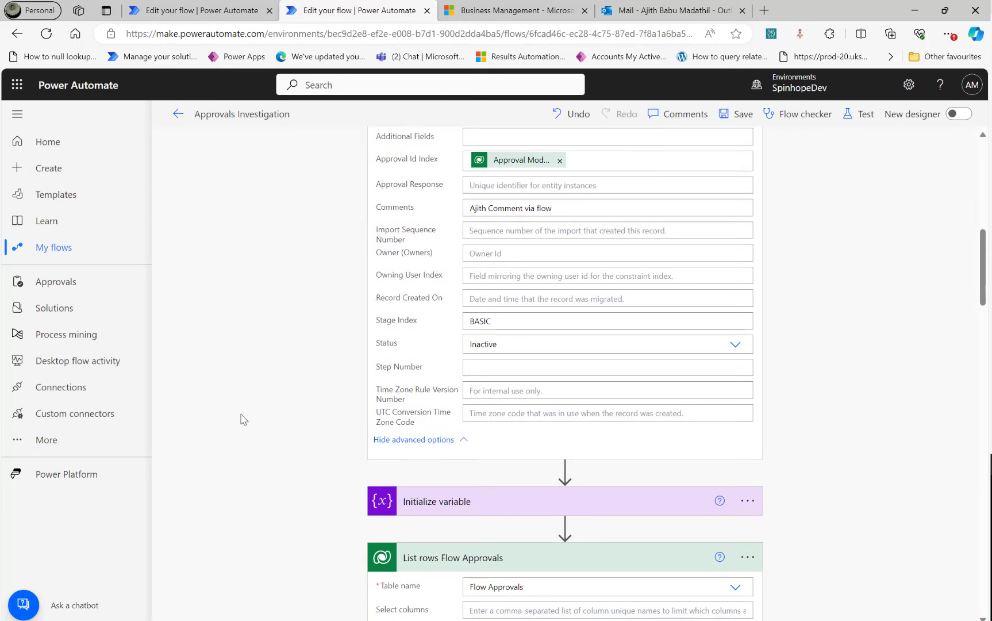
pyautogui.moveTo(573, 207); pyautogui.dragTo(420, 211)
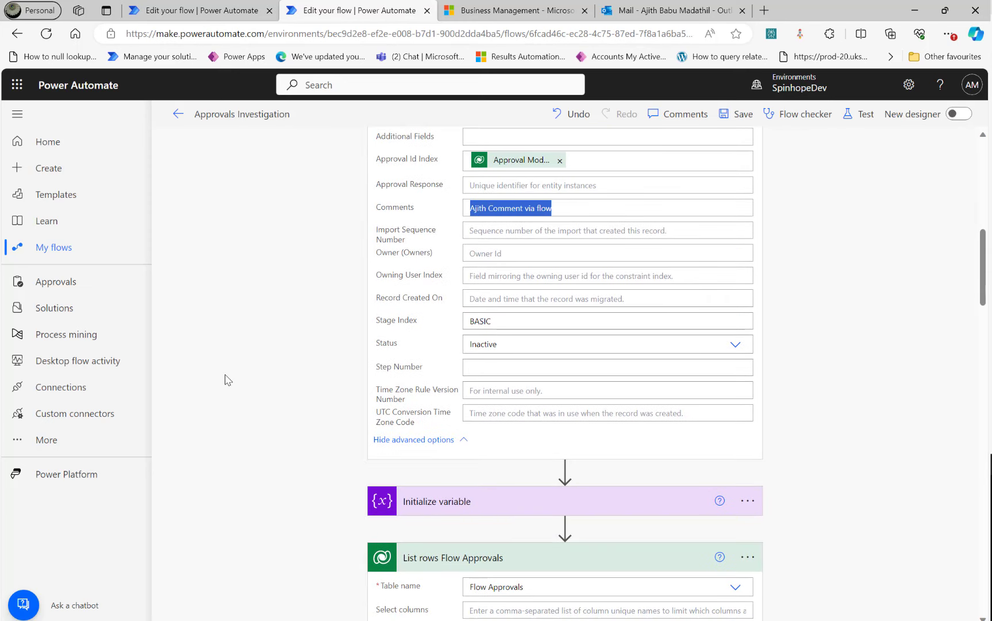
# Step: Review the List rows Flow Approvals action's table and row filter, down to the Apply to each loop
pyautogui.scroll(-2, 295, 451)
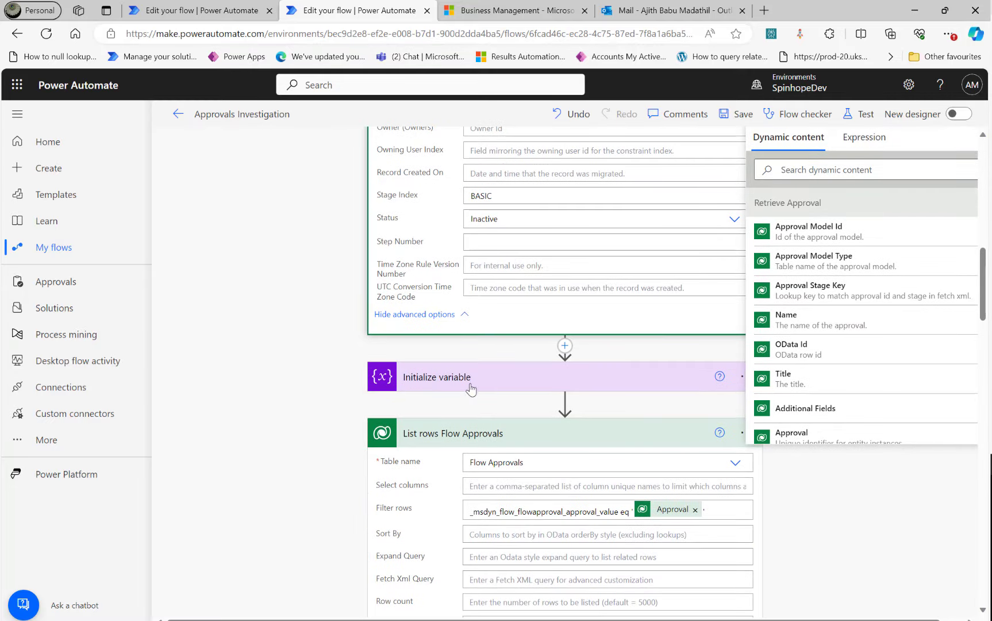
pyautogui.click(316, 374)
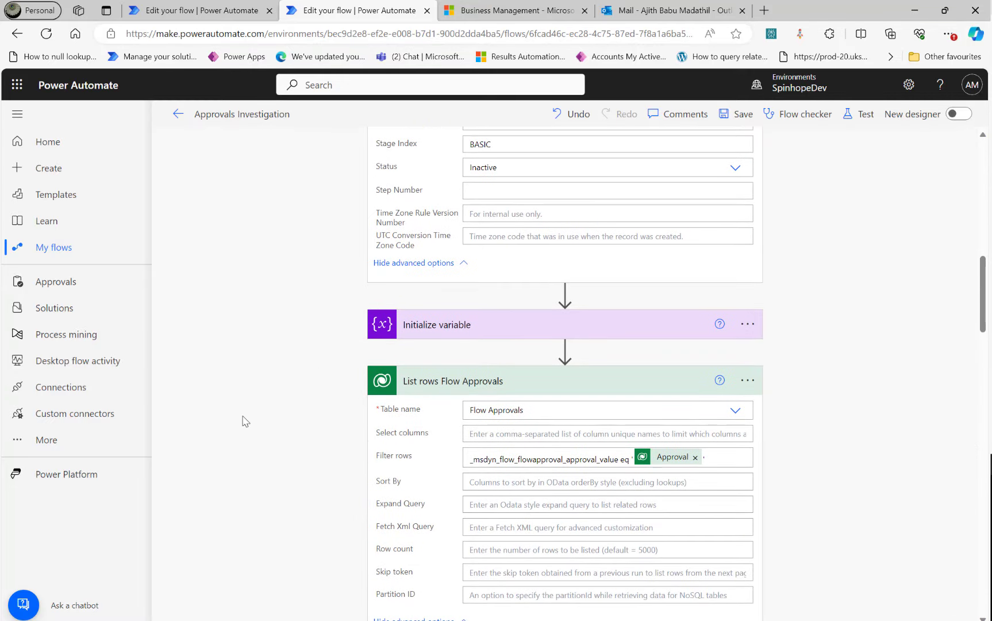
pyautogui.scroll(-2, 287, 399)
pyautogui.scroll(-2, 336, 372)
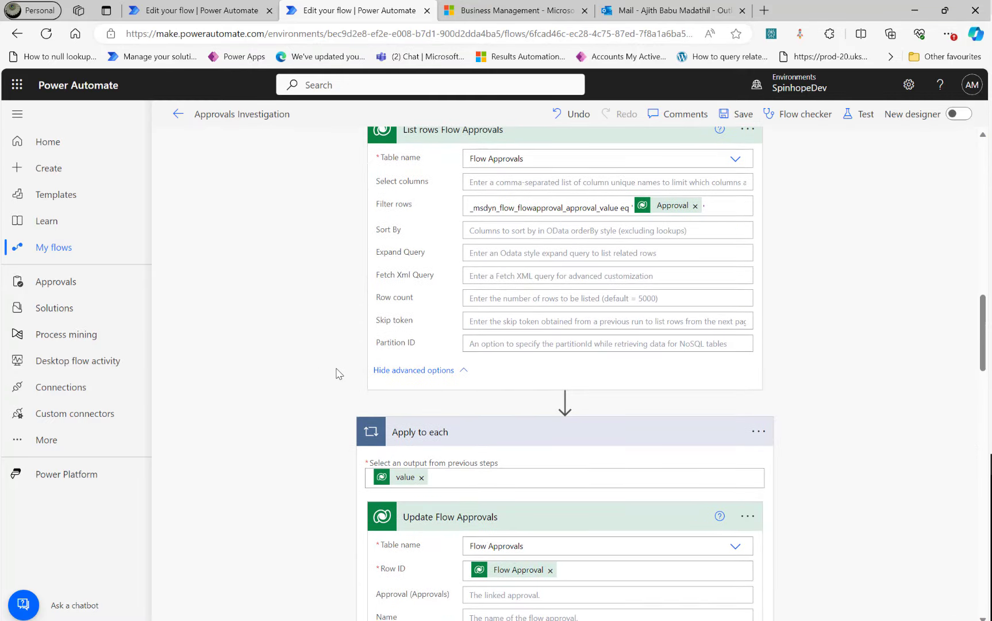
# Step: Inspect the approval column name used in the Filter rows expression of the List rows Flow Approvals action
pyautogui.scroll(1, 337, 372)
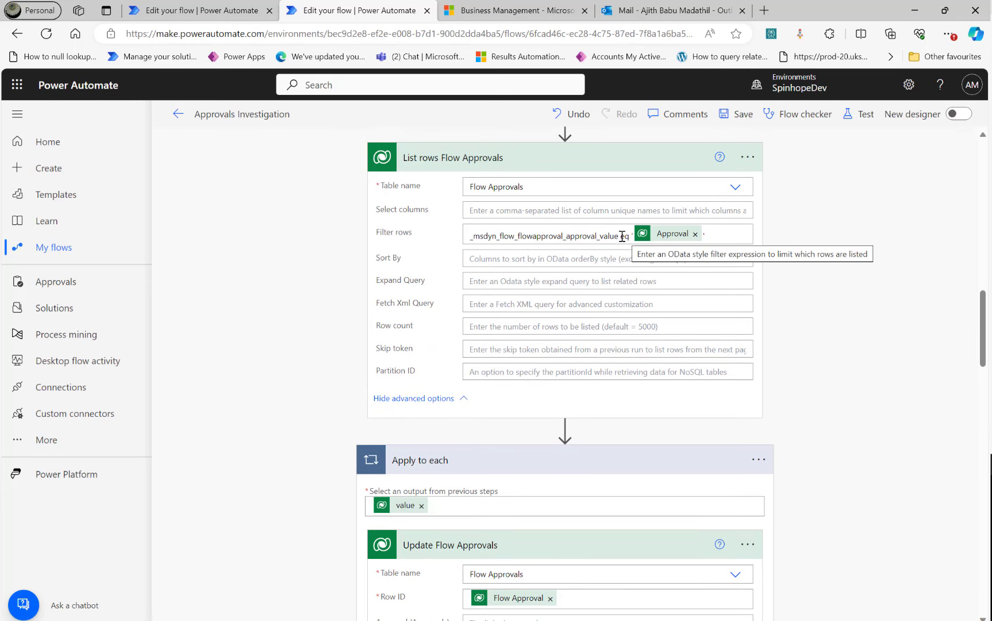
pyautogui.moveTo(621, 236); pyautogui.dragTo(497, 236)
pyautogui.moveTo(398, 234); pyautogui.dragTo(399, 235)
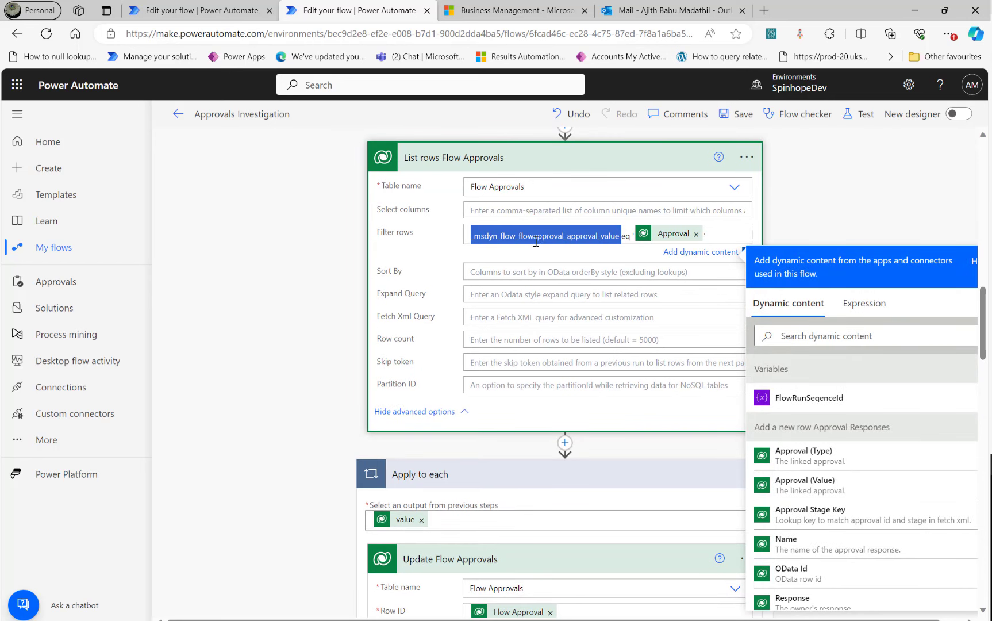
pyautogui.click(592, 243)
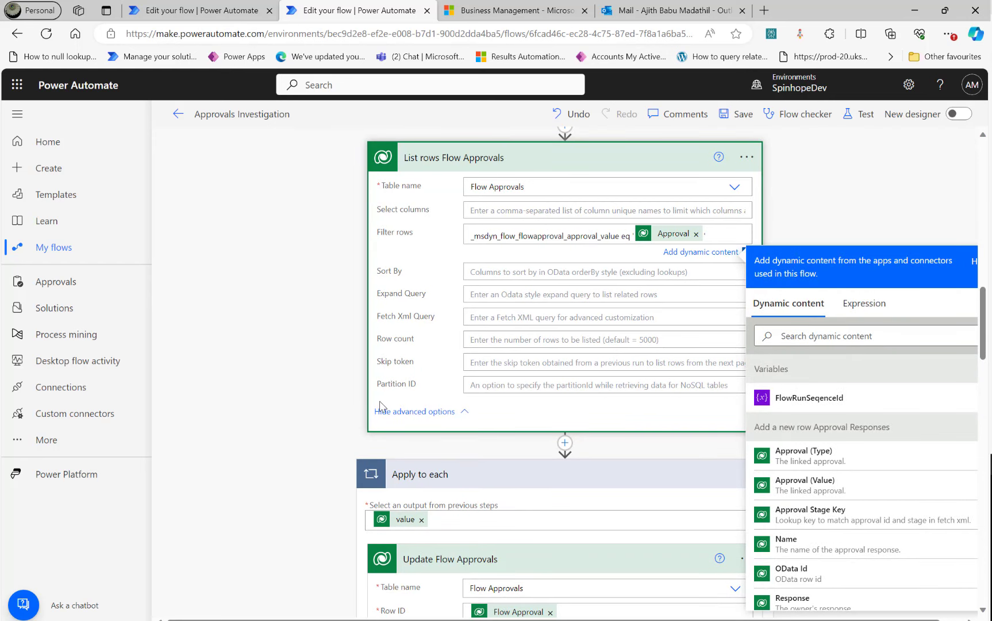
pyautogui.click(272, 417)
# Step: Review the Row ID, Status and Status Reason fields of the Update Flow Approvals action inside the Apply to each loop
pyautogui.scroll(-3, 271, 418)
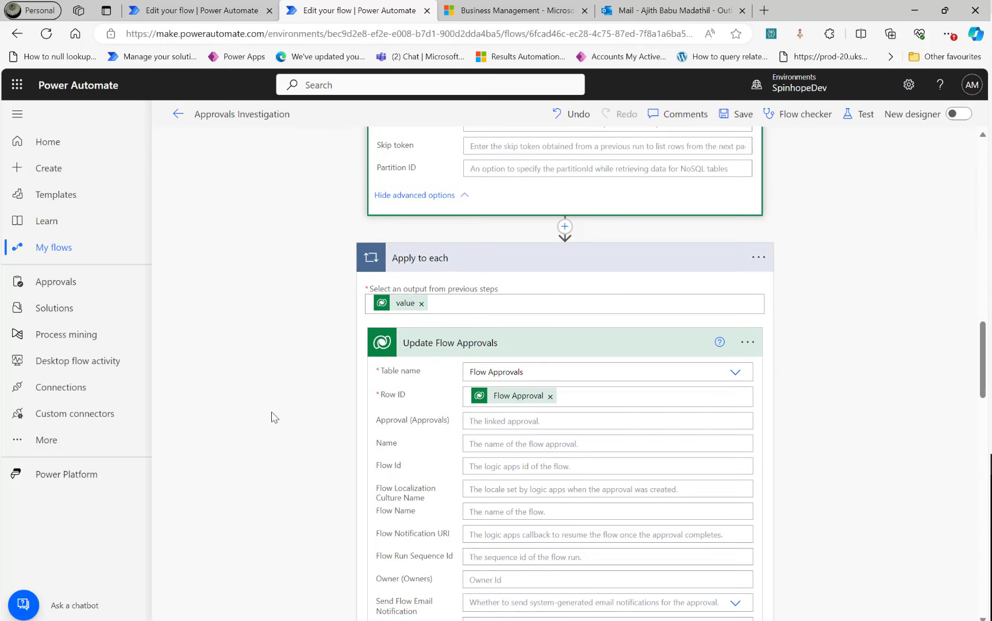
pyautogui.scroll(-2, 550, 432)
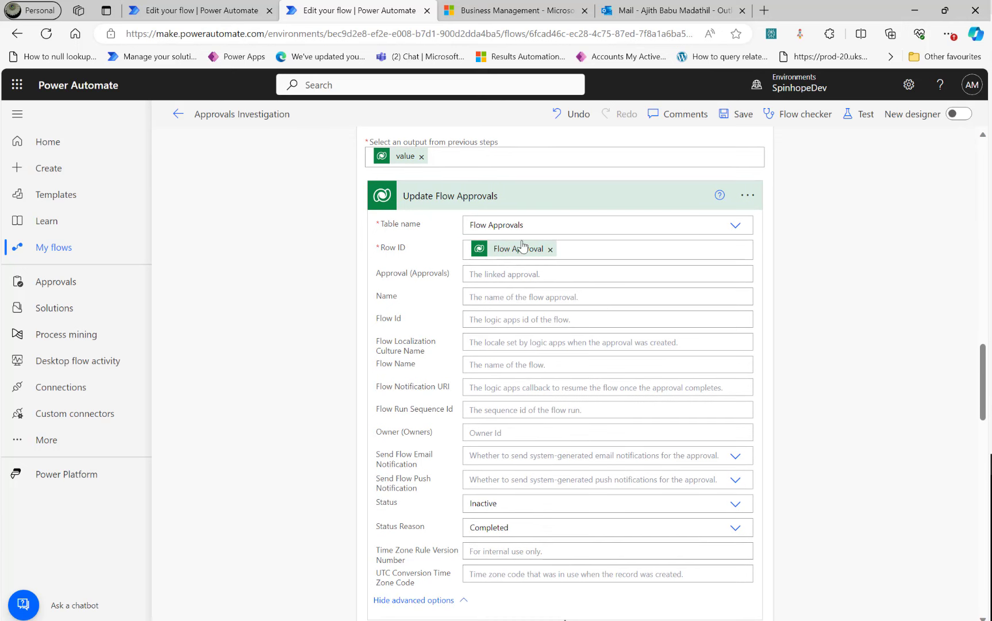
pyautogui.scroll(-2, 310, 375)
pyautogui.scroll(-2, 309, 375)
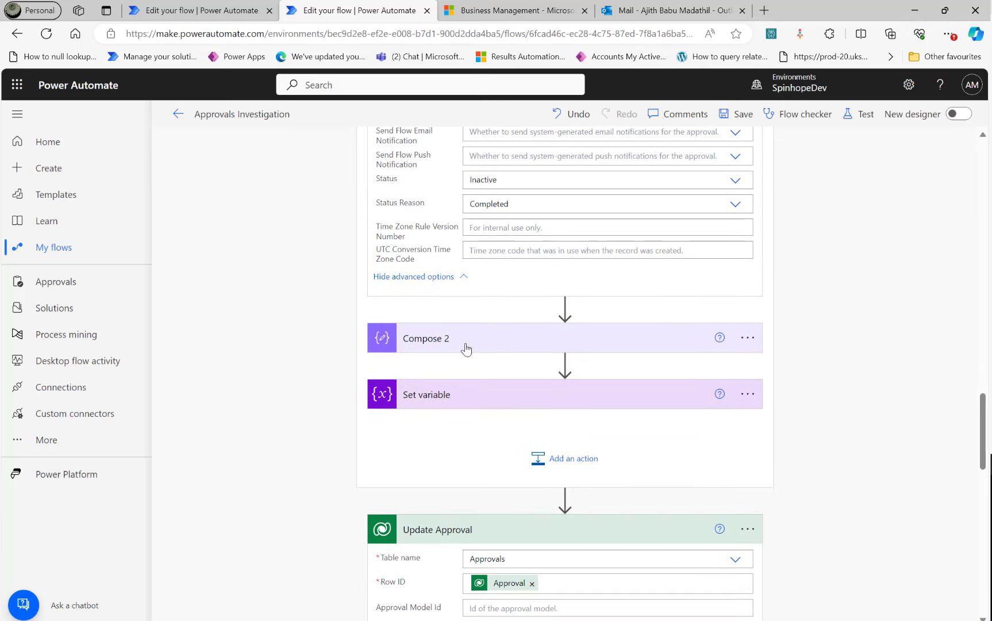
# Step: Review the Update Approval action's Row ID, Approval Stage Key, Stage, Status Reason, Completed On and Status fields
pyautogui.scroll(-2, 328, 457)
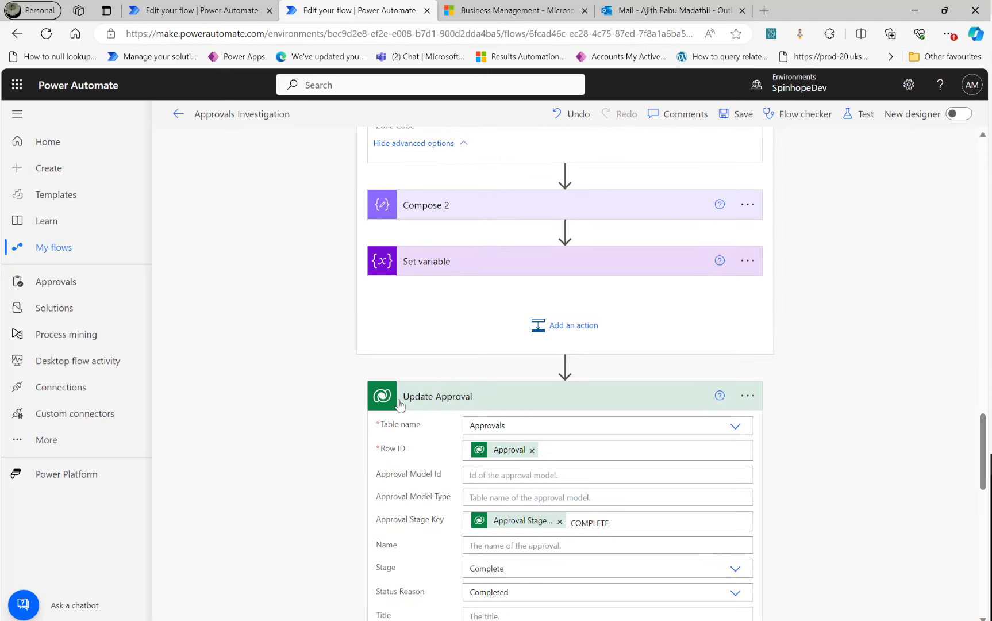
pyautogui.scroll(-2, 587, 416)
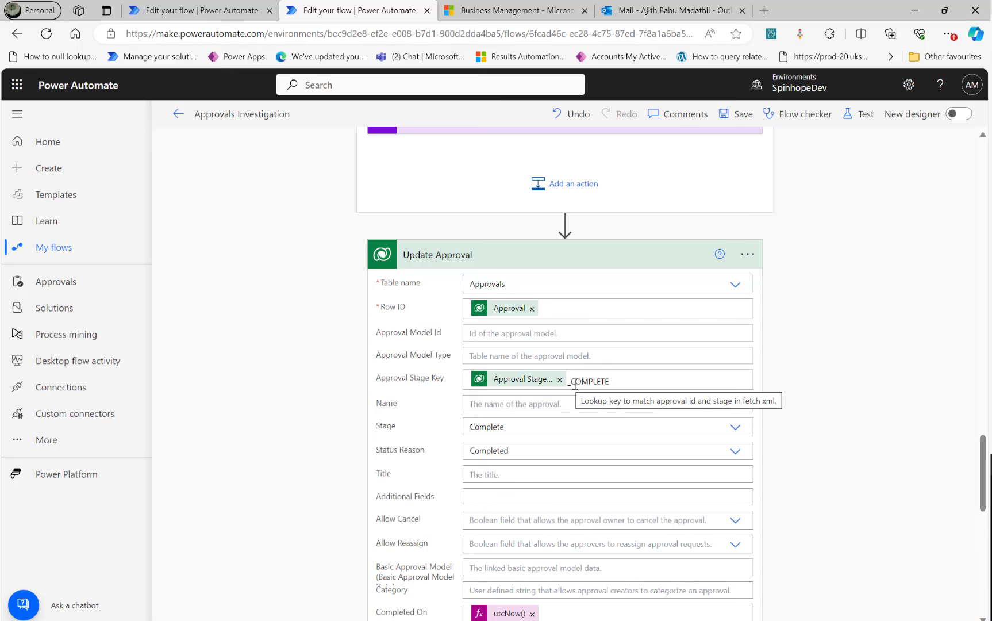
pyautogui.scroll(-2, 439, 326)
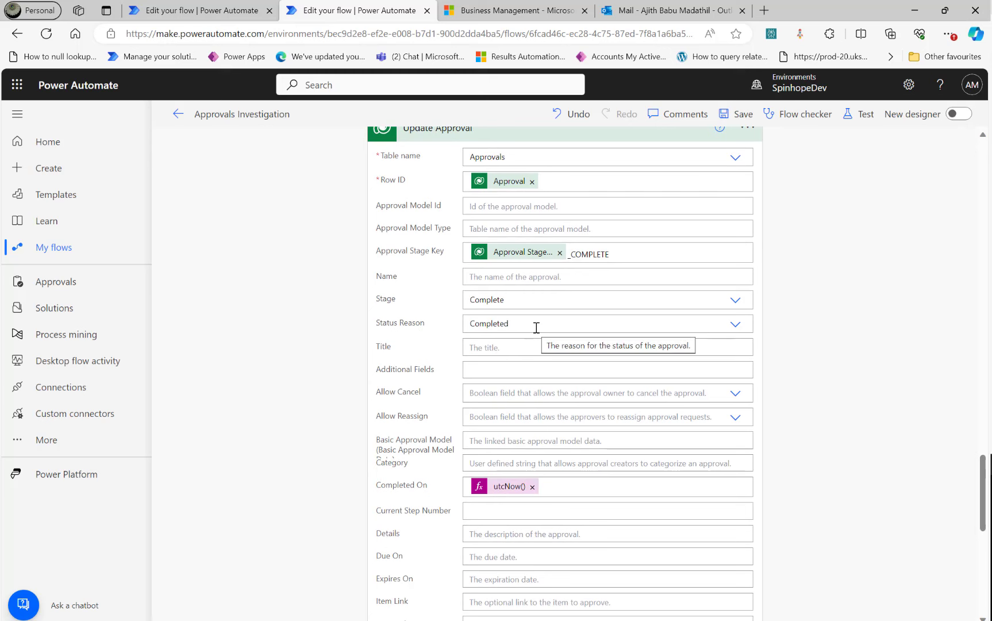
pyautogui.scroll(-1, 457, 434)
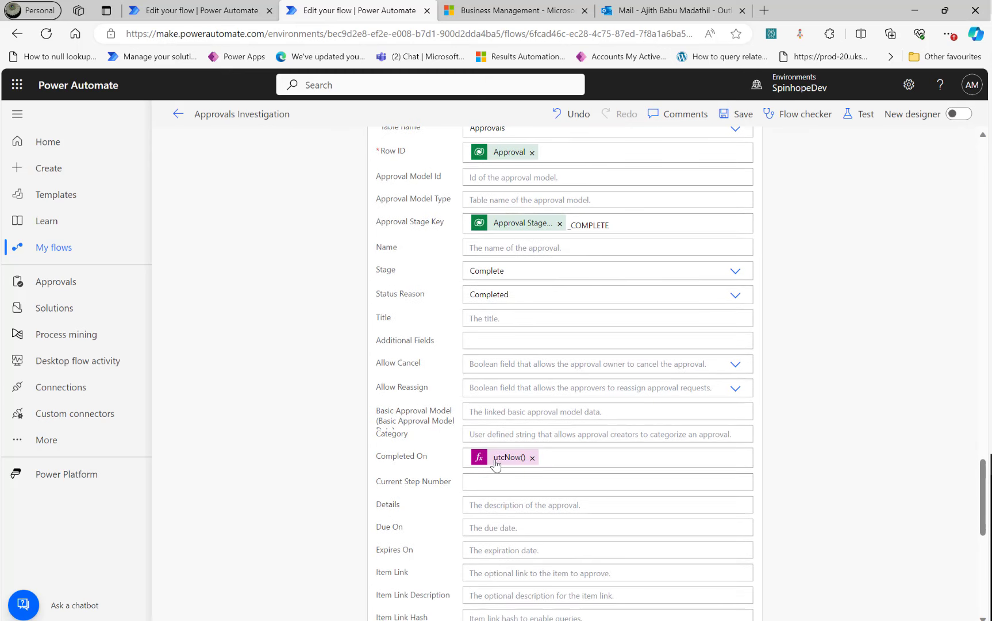
pyautogui.scroll(-10, 242, 423)
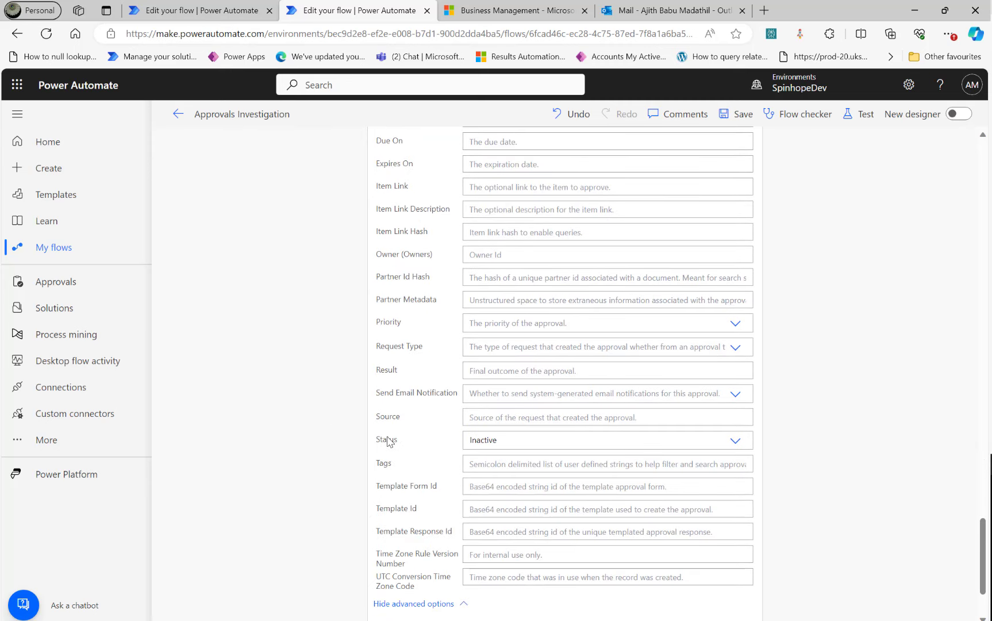
pyautogui.scroll(-3, 412, 441)
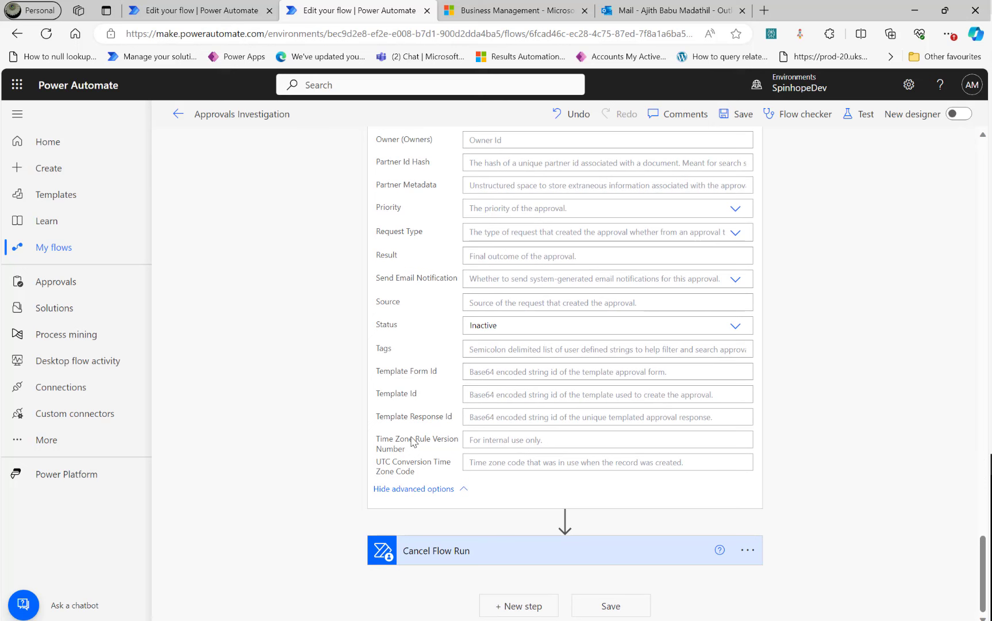
# Step: Expand the Cancel Flow Run action and compare its target flow with the open Create Approvals flow
pyautogui.click(450, 556)
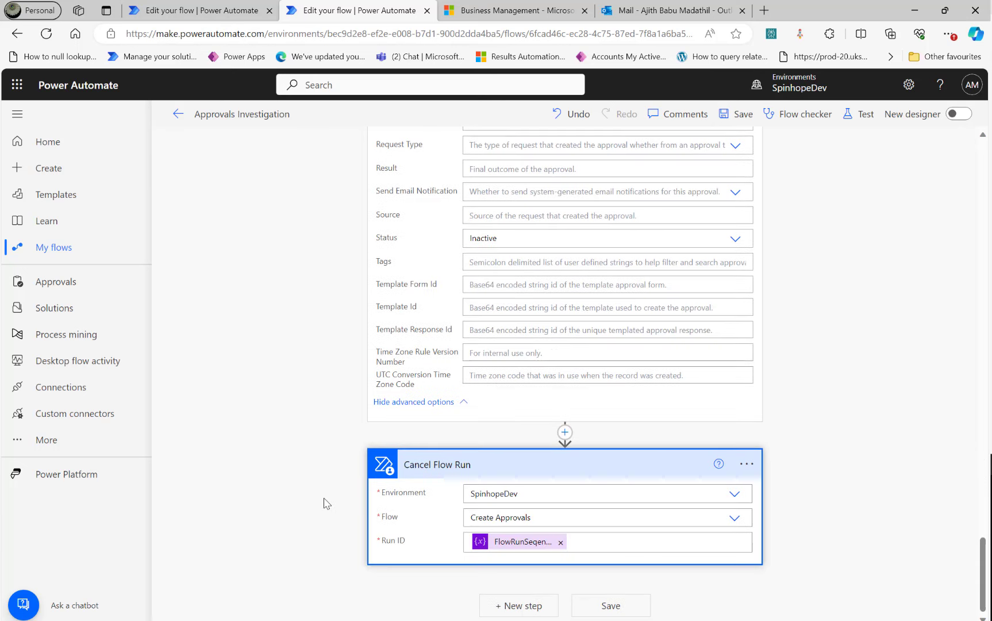
pyautogui.click(181, 12)
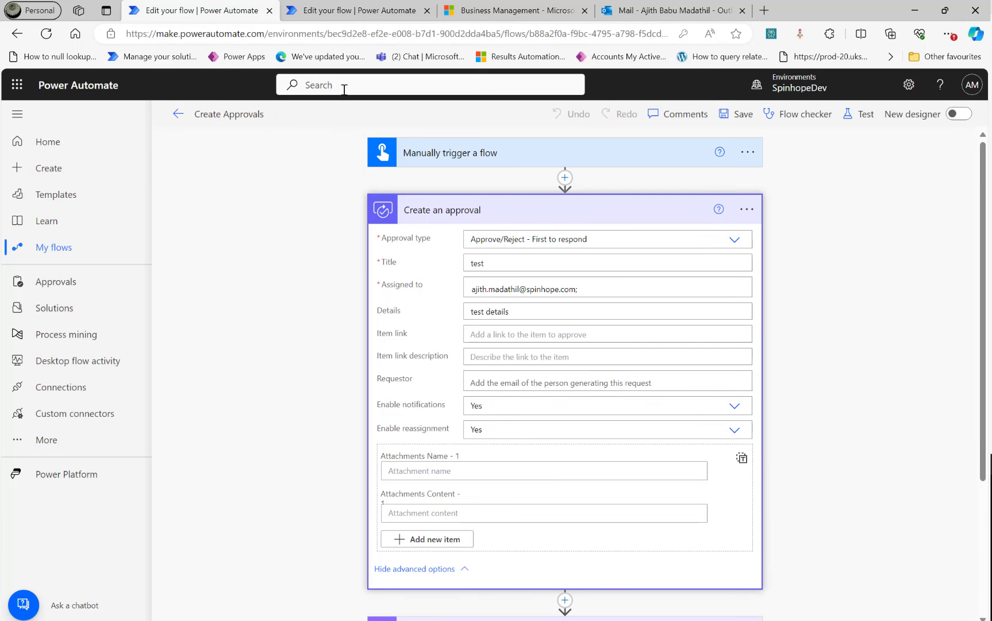
pyautogui.click(342, 17)
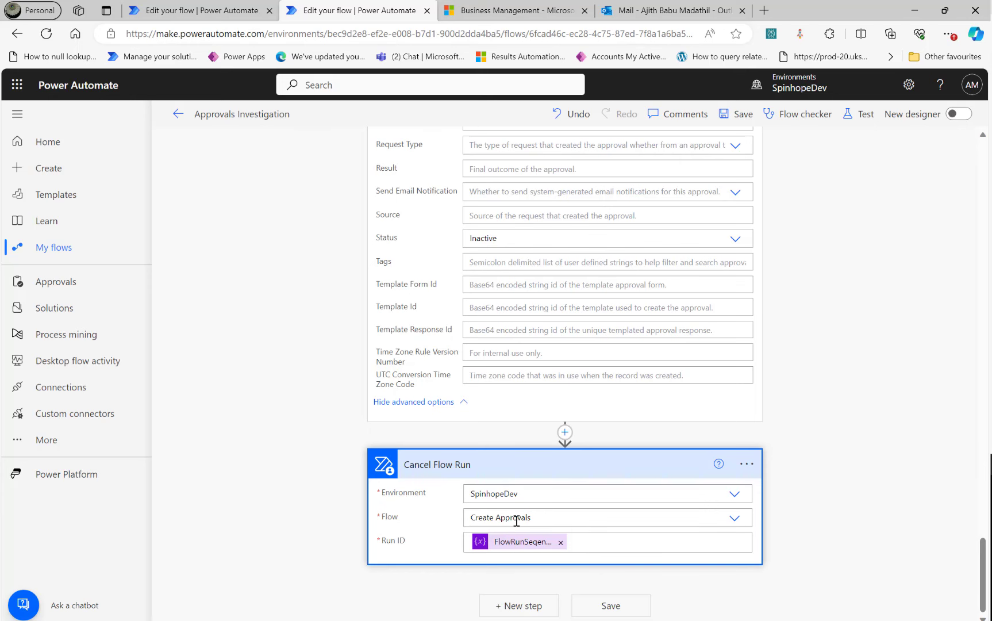
# Step: Collapse the Update Approval action and expand the Initialize variable action to review the variable's name and type
pyautogui.scroll(12, 470, 469)
pyautogui.scroll(8, 470, 469)
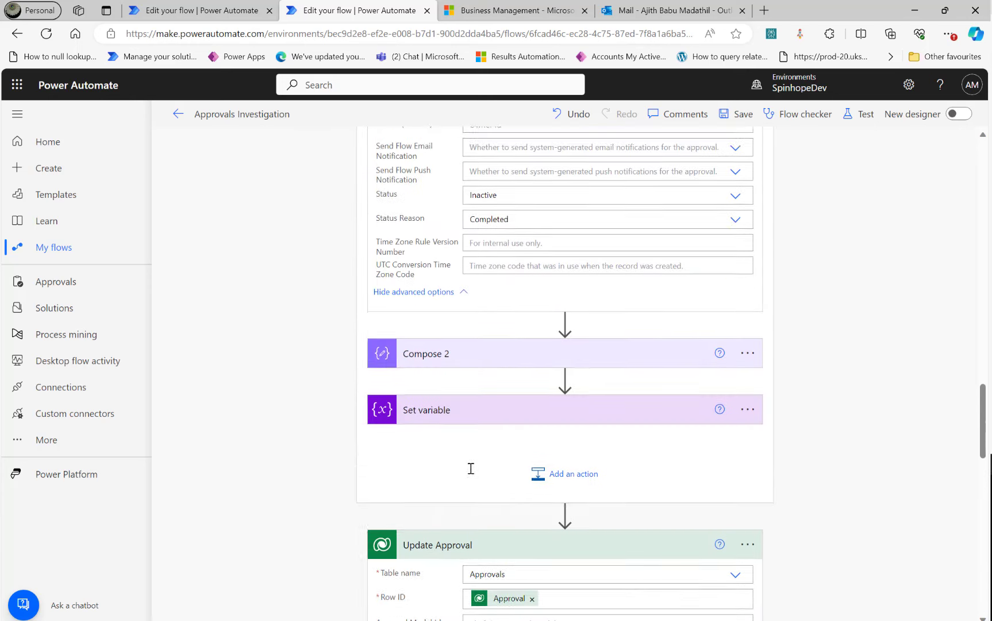
pyautogui.scroll(-6, 505, 513)
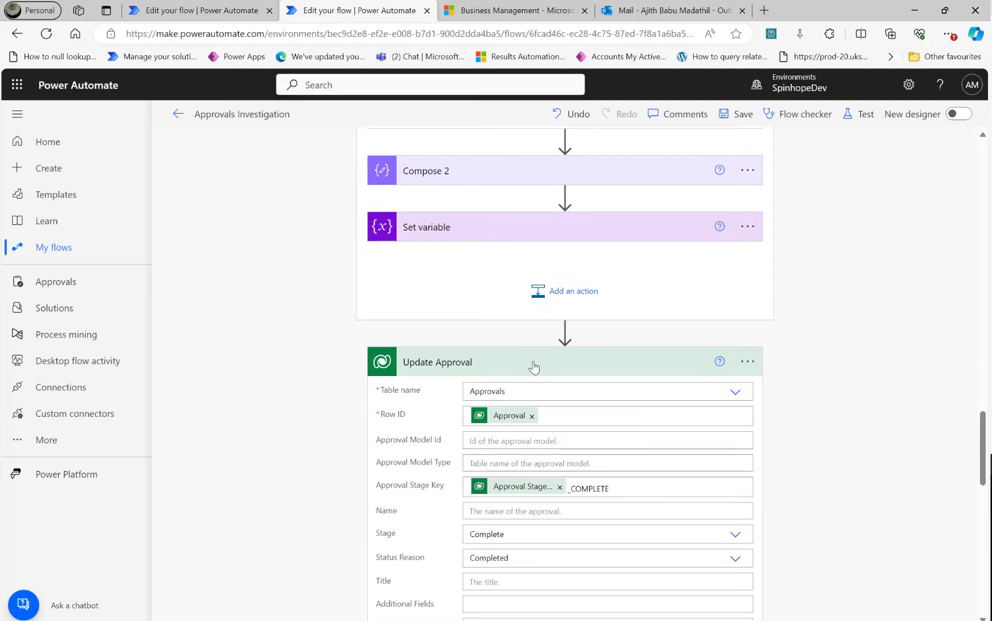
pyautogui.click(501, 365)
pyautogui.scroll(15, 281, 290)
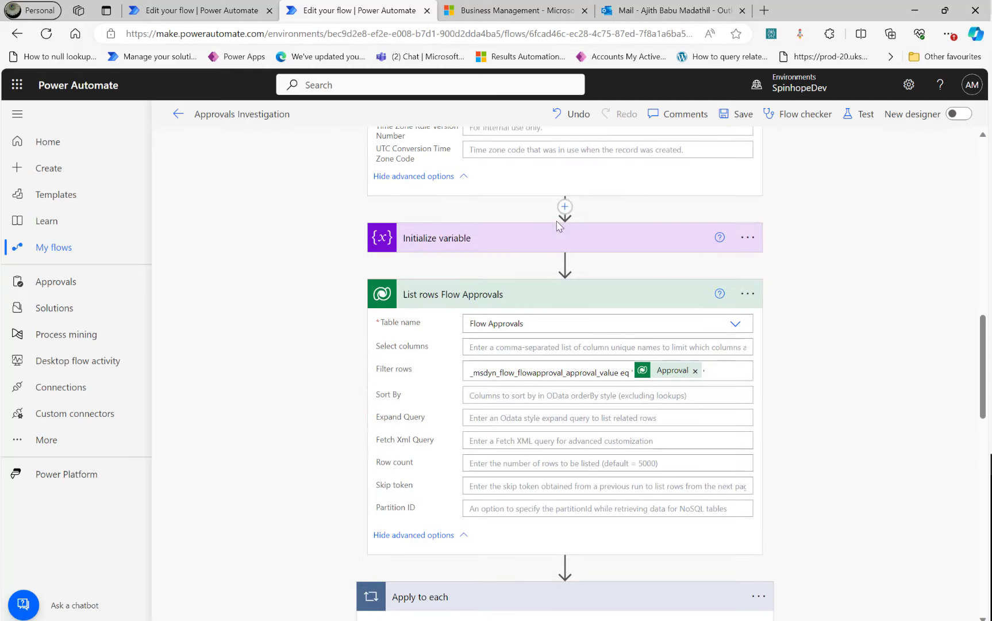
pyautogui.click(481, 238)
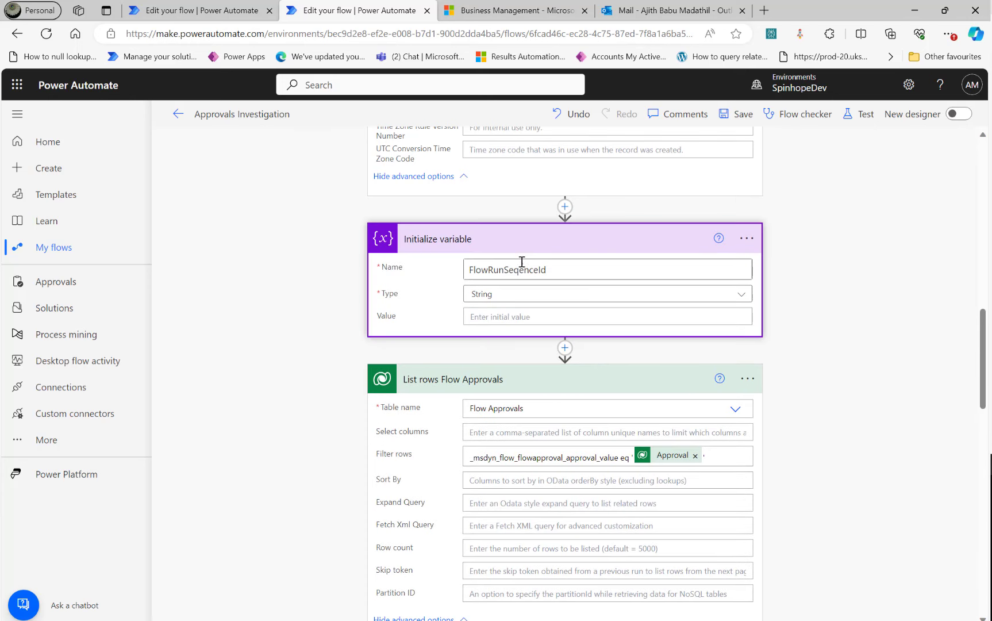
# Step: Expand the Set variable action in the Apply to each loop and trace its value to the Run ID of Cancel Flow Run
pyautogui.scroll(-10, 240, 397)
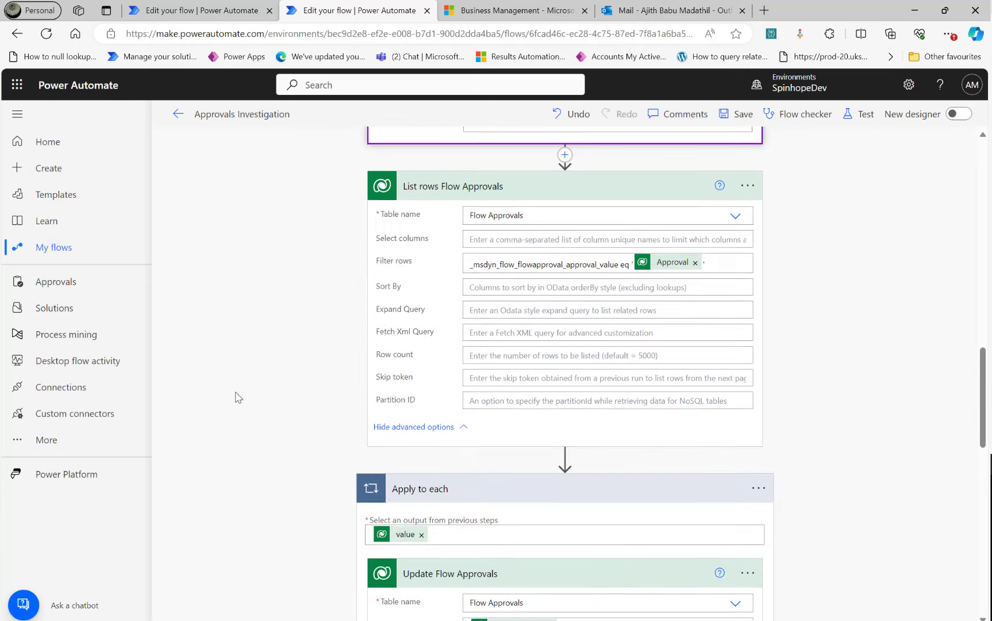
pyautogui.scroll(-3, 240, 397)
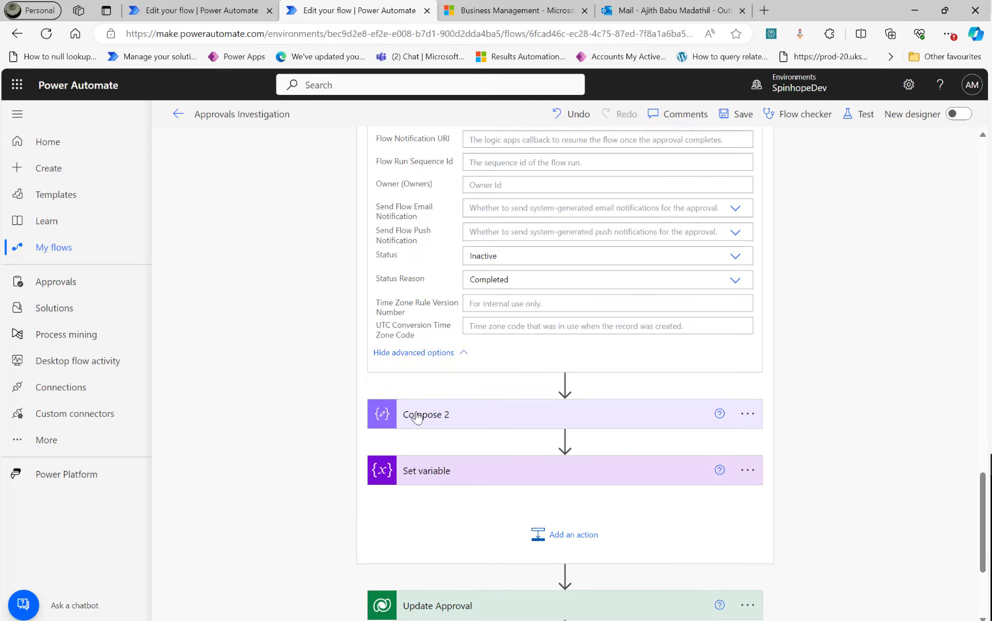
pyautogui.click(441, 473)
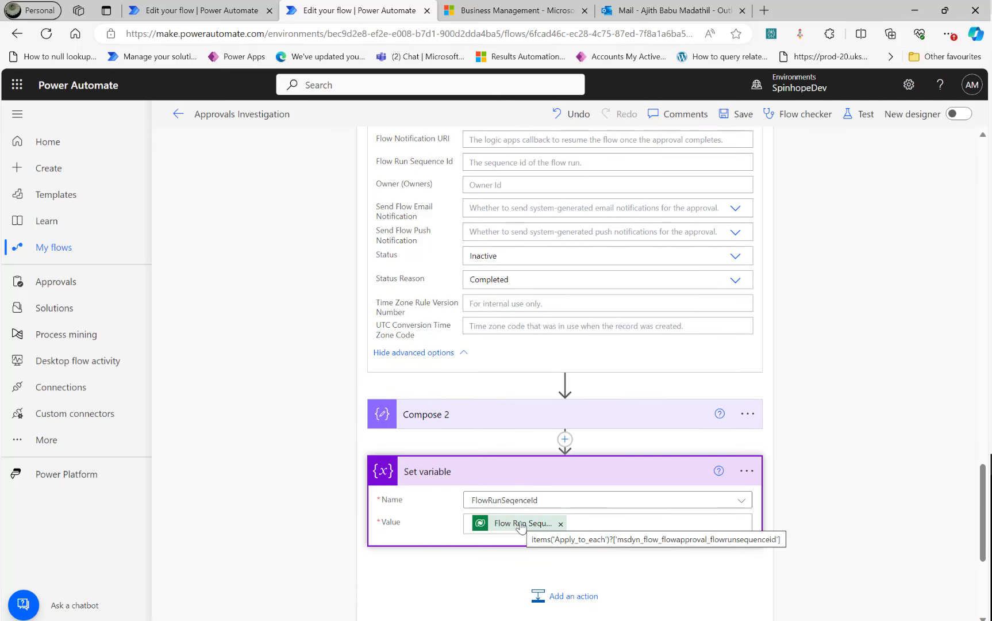
pyautogui.scroll(-5, 287, 460)
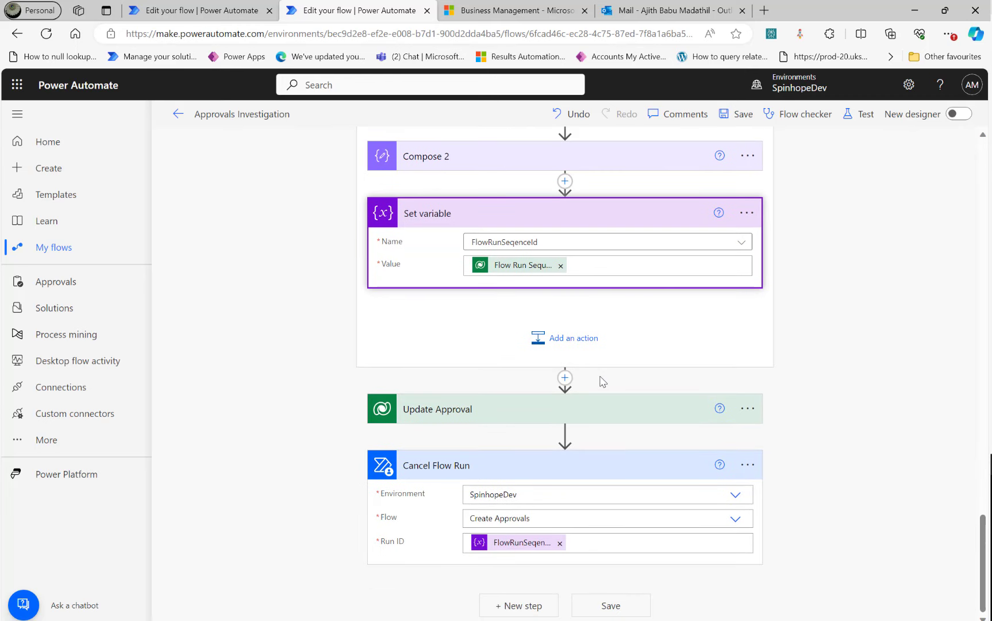
pyautogui.scroll(5, 552, 423)
pyautogui.scroll(7, 532, 414)
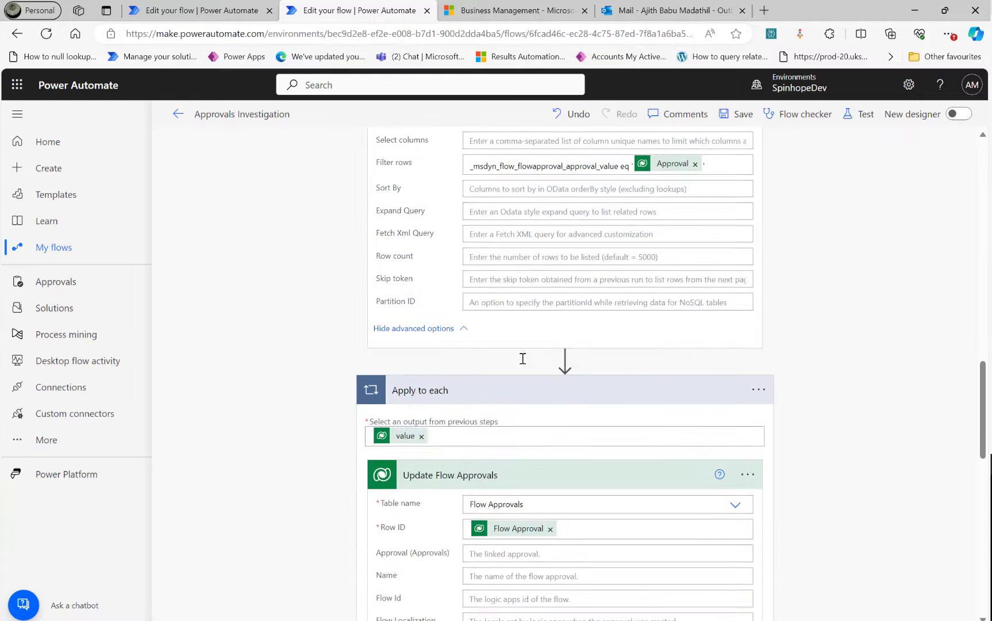
pyautogui.scroll(-5, 288, 530)
pyautogui.scroll(-7, 287, 531)
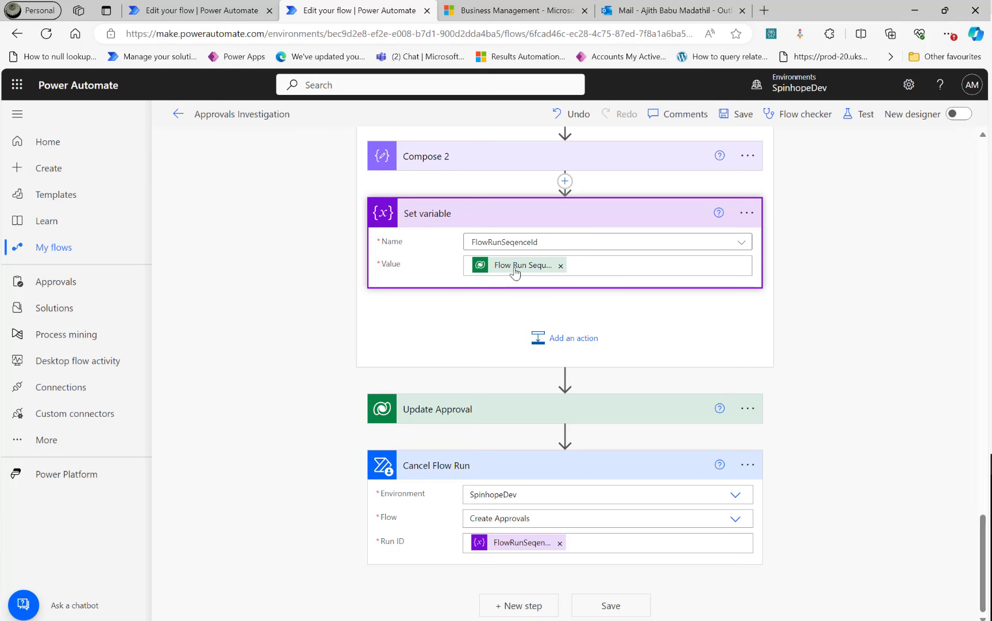
pyautogui.moveTo(515, 272)
pyautogui.moveTo(509, 547)
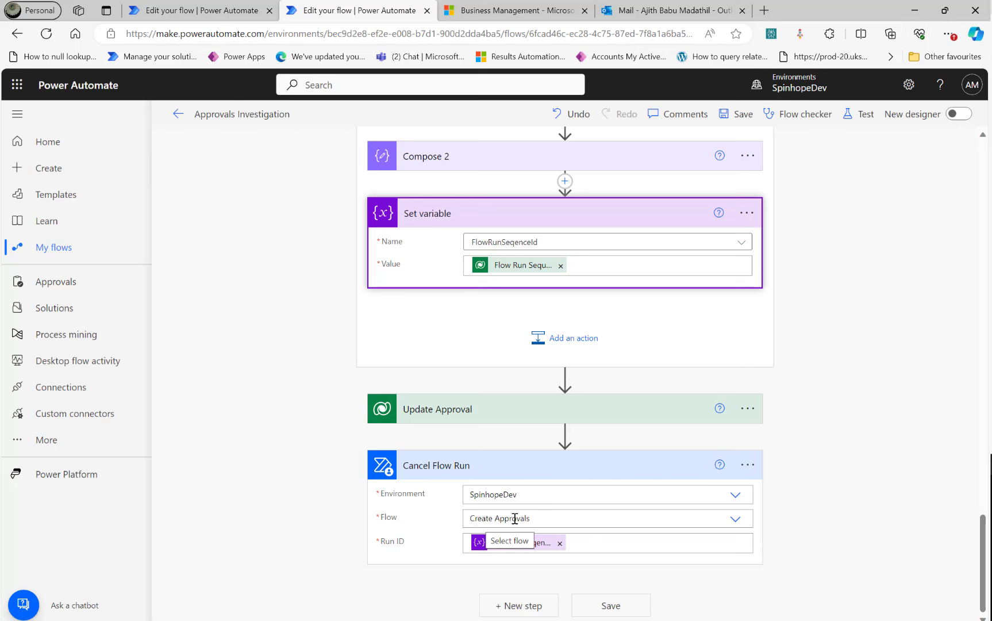
# Step: Check the name of the Create Approvals flow in its own designer and return to the Approvals Investigation flow
pyautogui.click(198, 12)
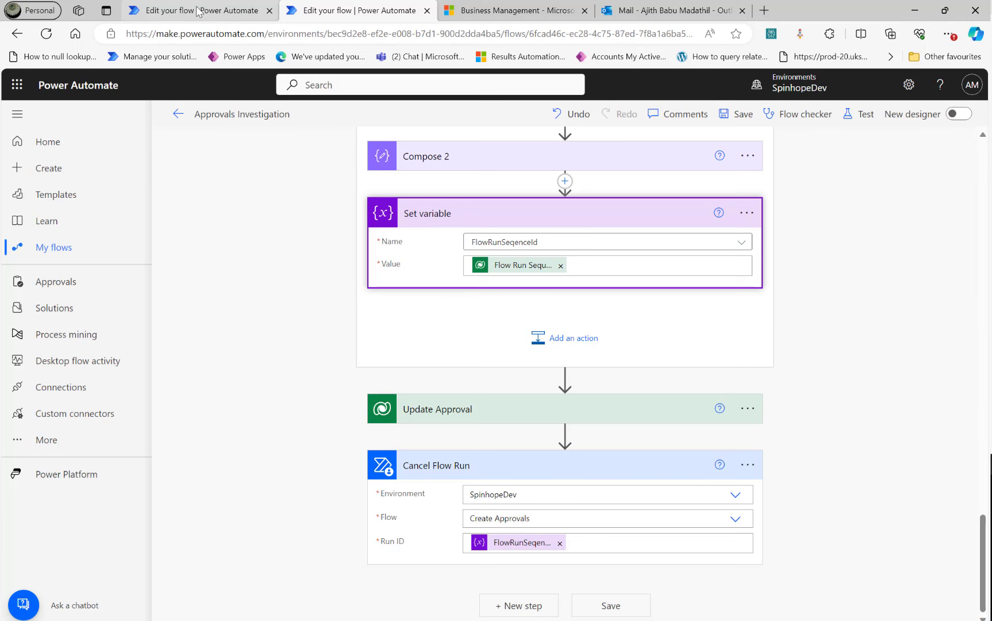
pyautogui.moveTo(196, 114); pyautogui.dragTo(265, 115)
pyautogui.click(371, 7)
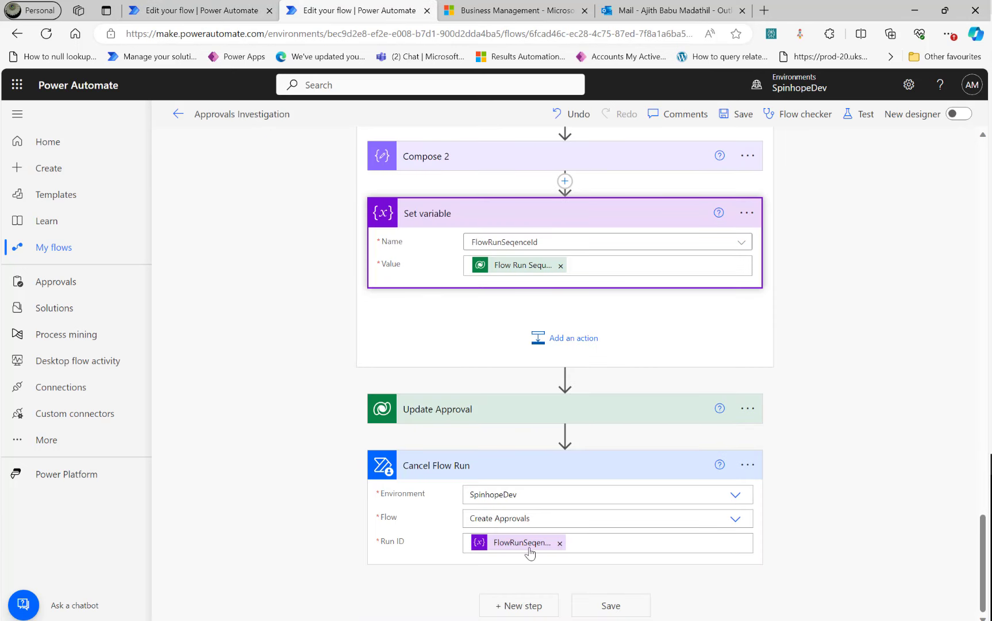
# Step: Delete the Compose 2 action from the Apply to each loop
pyautogui.scroll(3, 451, 355)
pyautogui.click(456, 355)
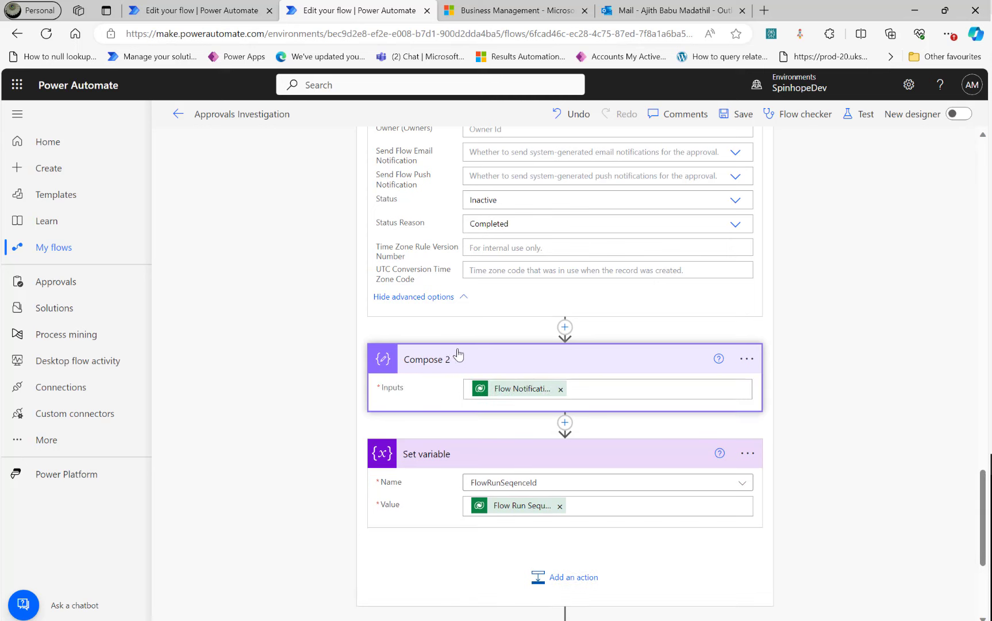
pyautogui.click(747, 359)
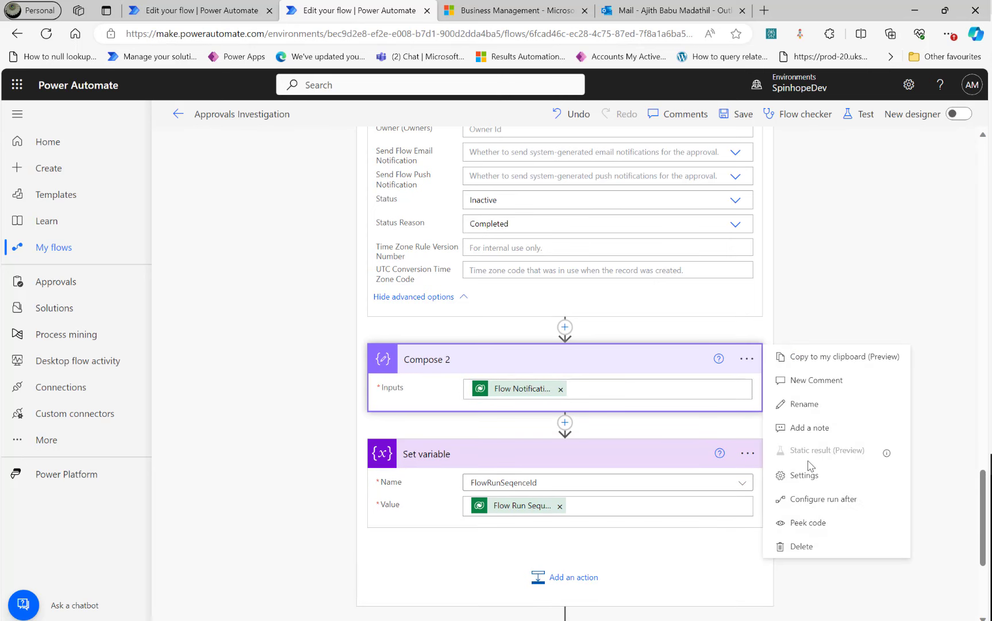
pyautogui.click(802, 546)
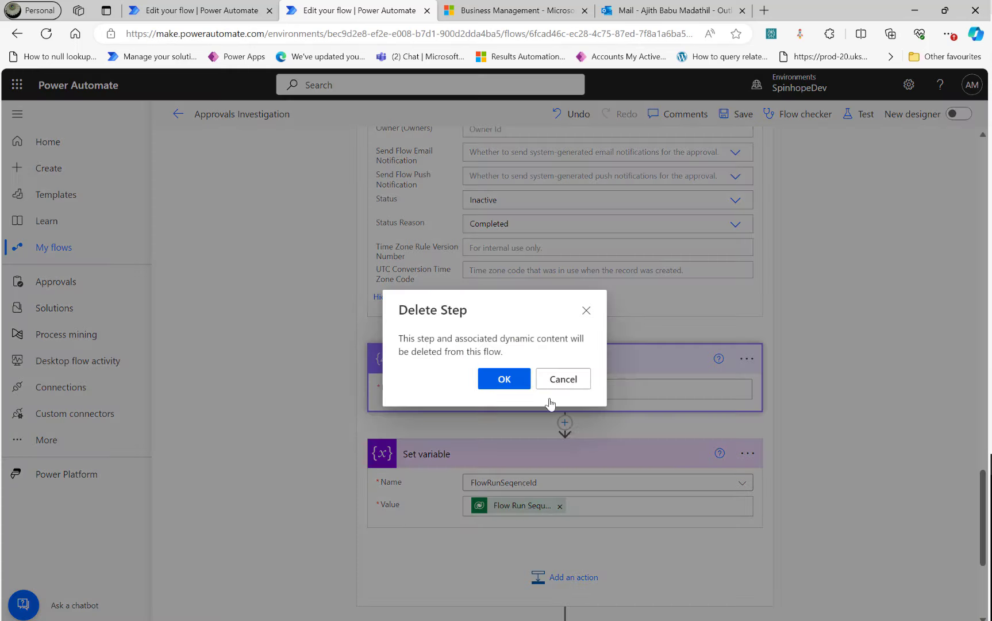
pyautogui.click(505, 379)
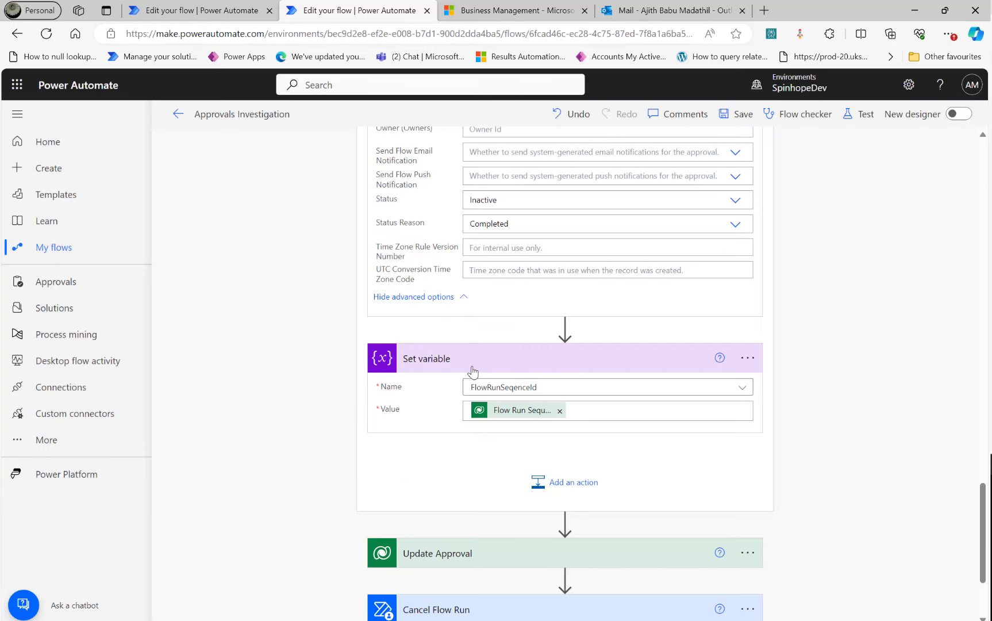
# Step: Review the Cancel Flow Run settings once more, and switch to Outlook to check the test approval email
pyautogui.scroll(-3, 244, 441)
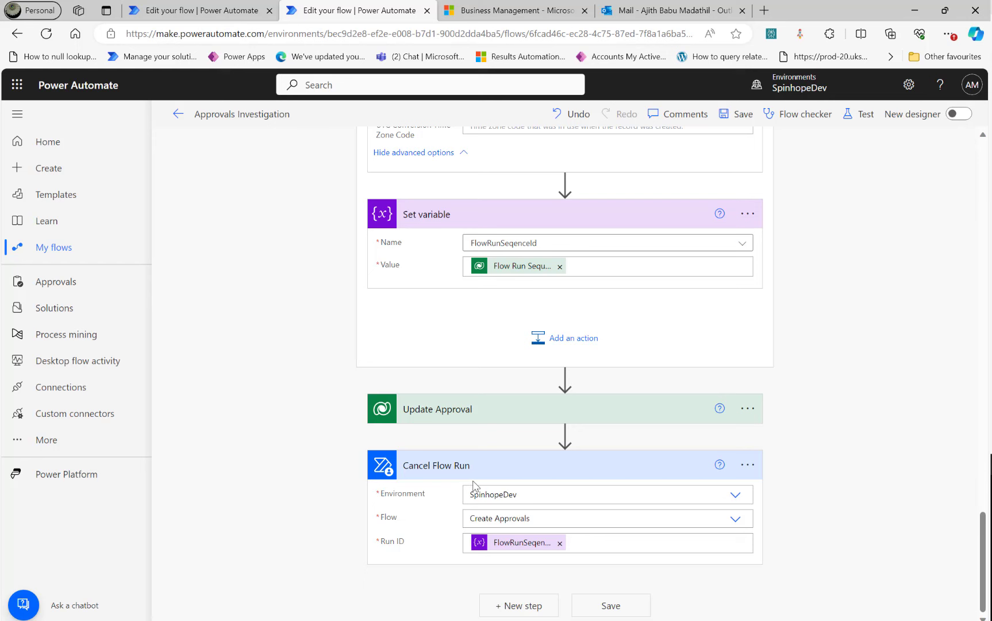
pyautogui.click(644, 12)
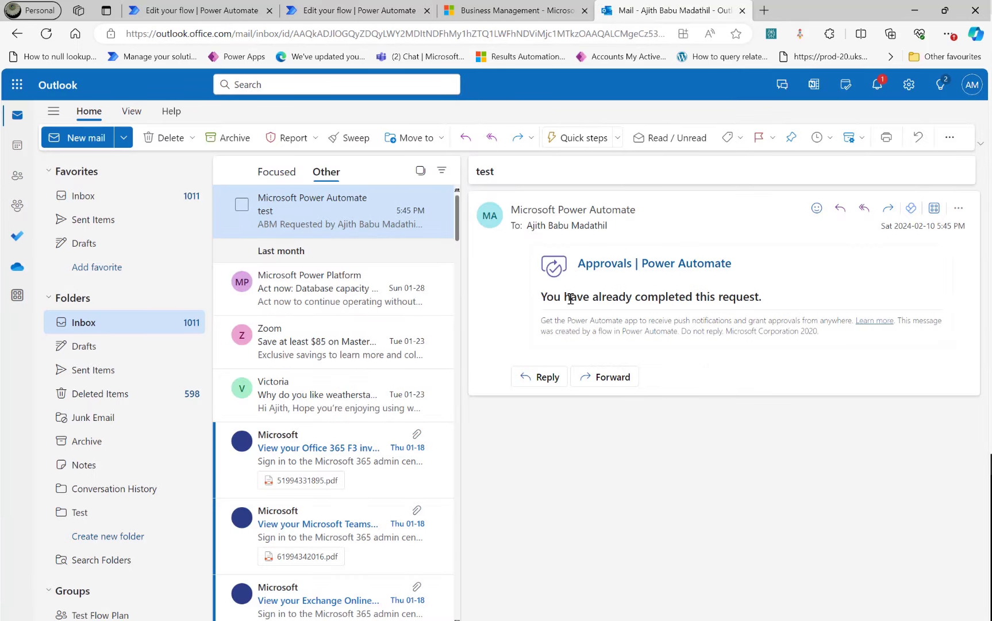